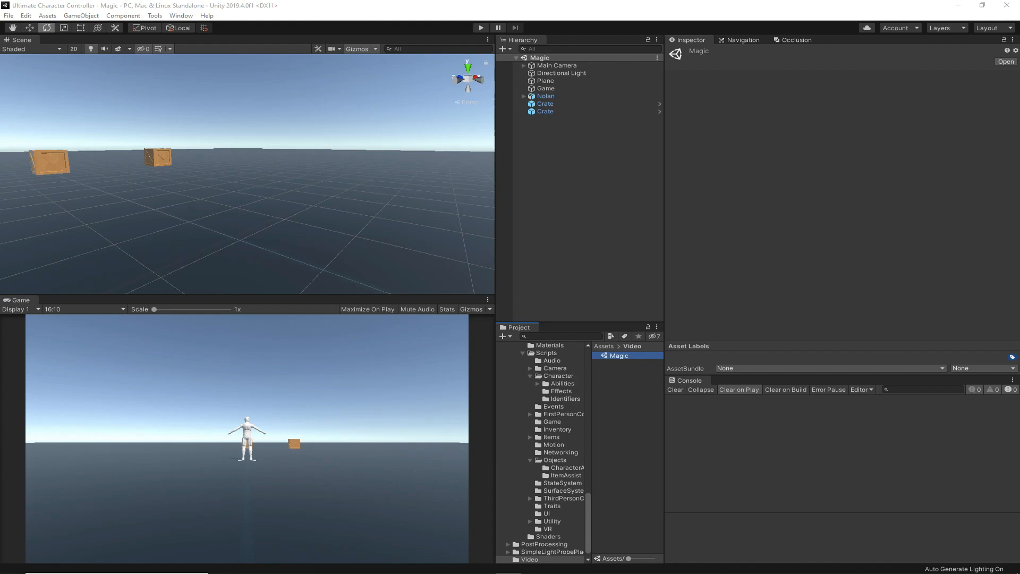
Play-test the Magic scene, switching the character to the first person view, and stop the test.
left_click(654, 275)
left_click(481, 27)
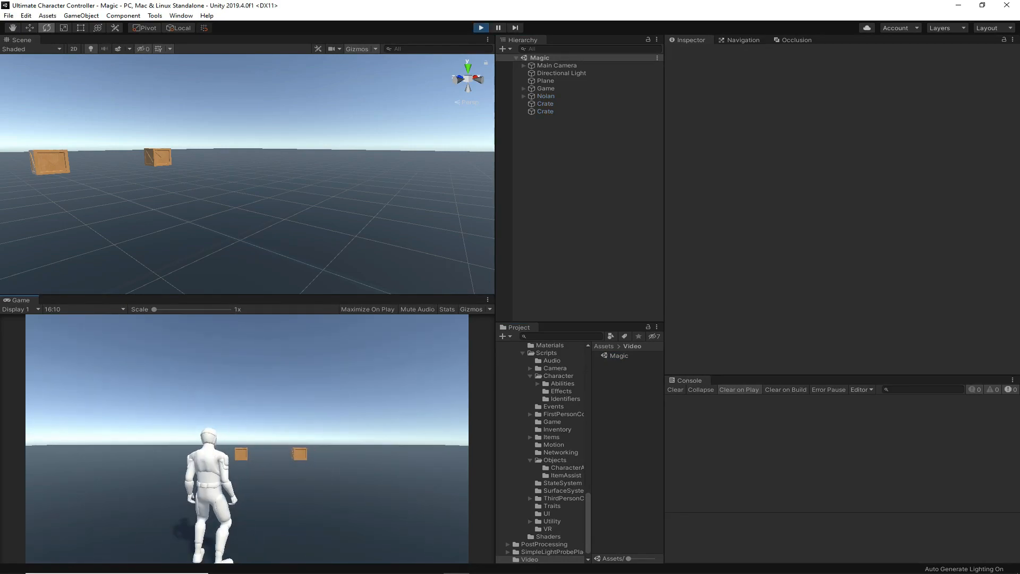
key("v")
key("Escape")
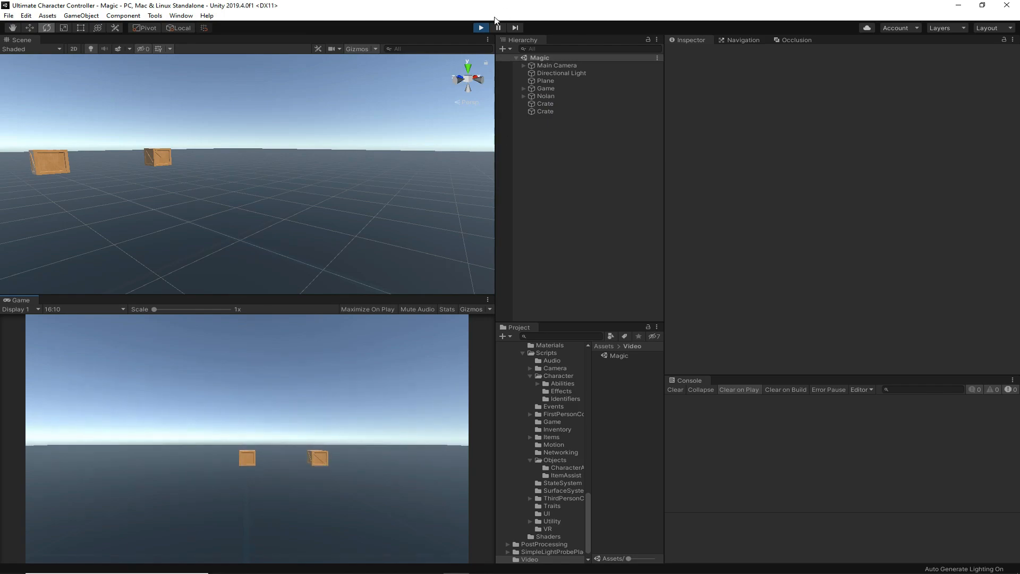
left_click(483, 29)
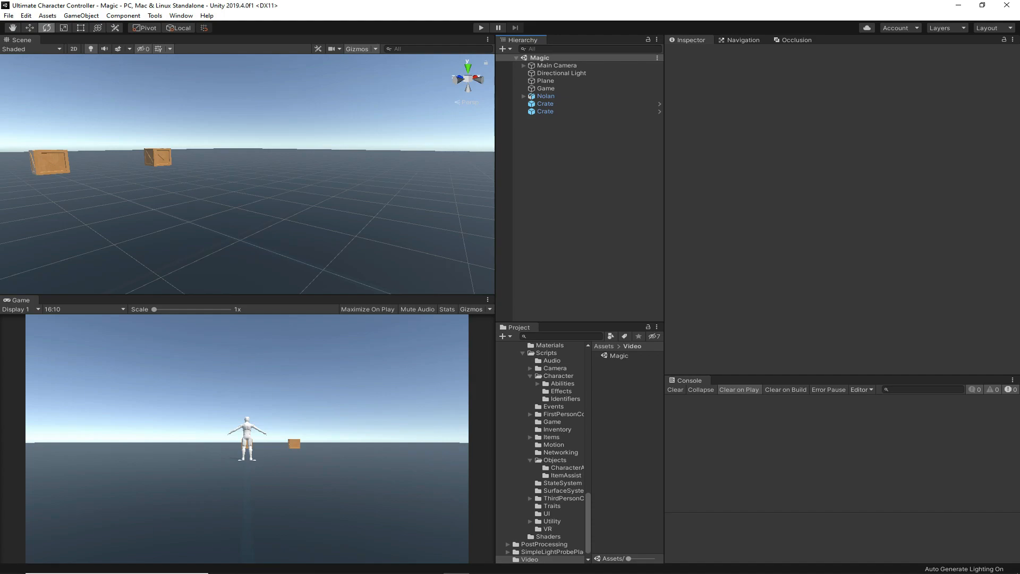
Start a new item in the Character Manager and name it MyFireball.
left_click_drag(0, 114, 396, 158)
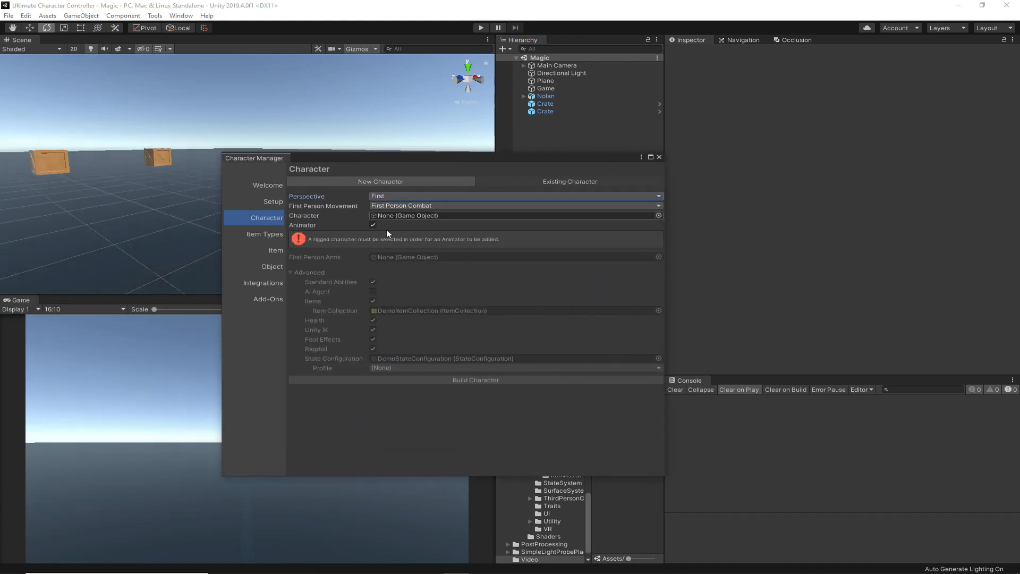
left_click(269, 250)
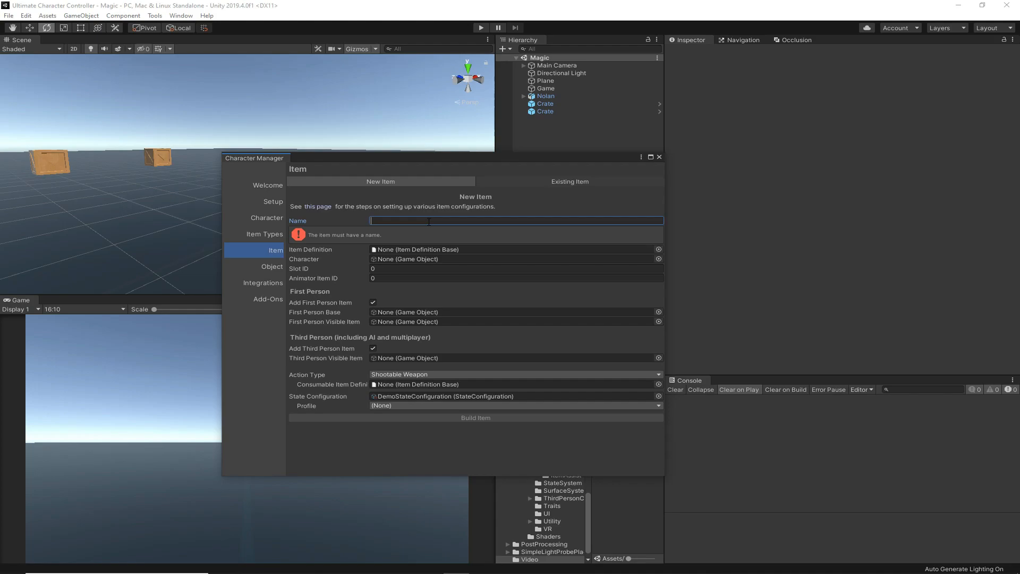
type("MyFirefabl")
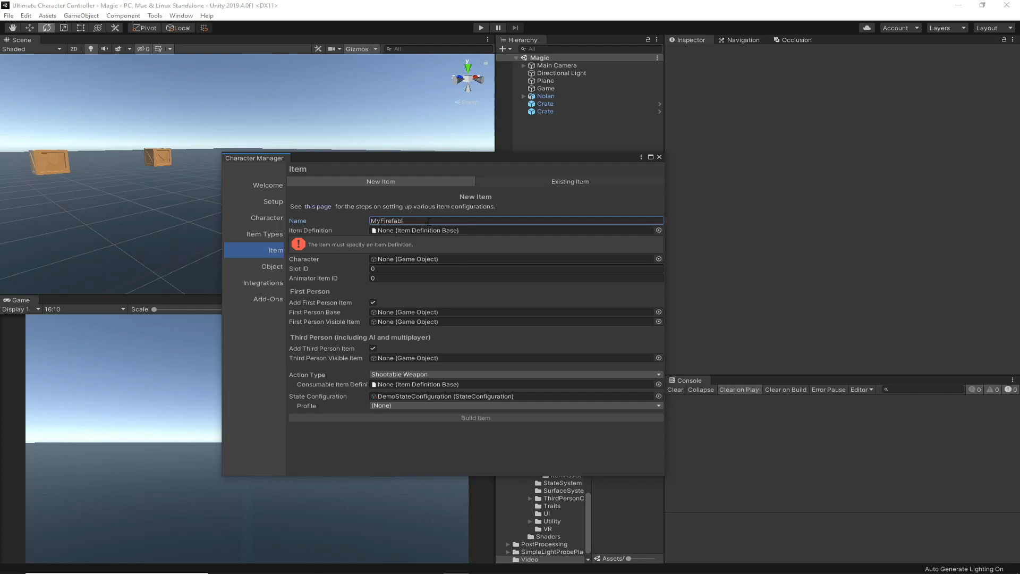
key("BackSpace")
key("BackSpace")
key("BackSpace")
type("ball")
key("BackSpace")
key("BackSpace")
key("BackSpace")
key("BackSpace")
key("BackSpace")
type("b")
Set the new item's Item Definition to the Fireball item type.
left_click(658, 230)
type("fire")
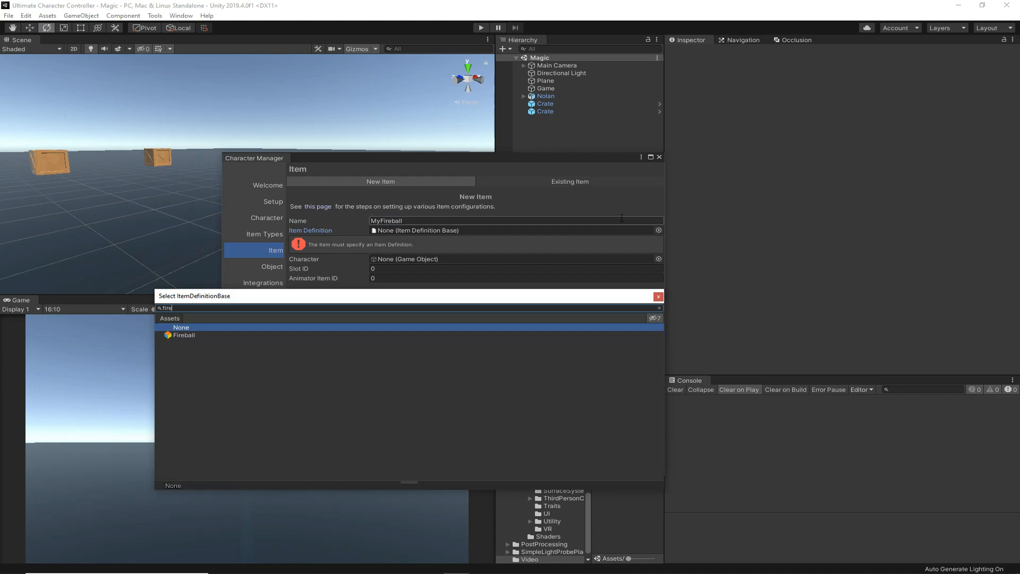
double_click(189, 335)
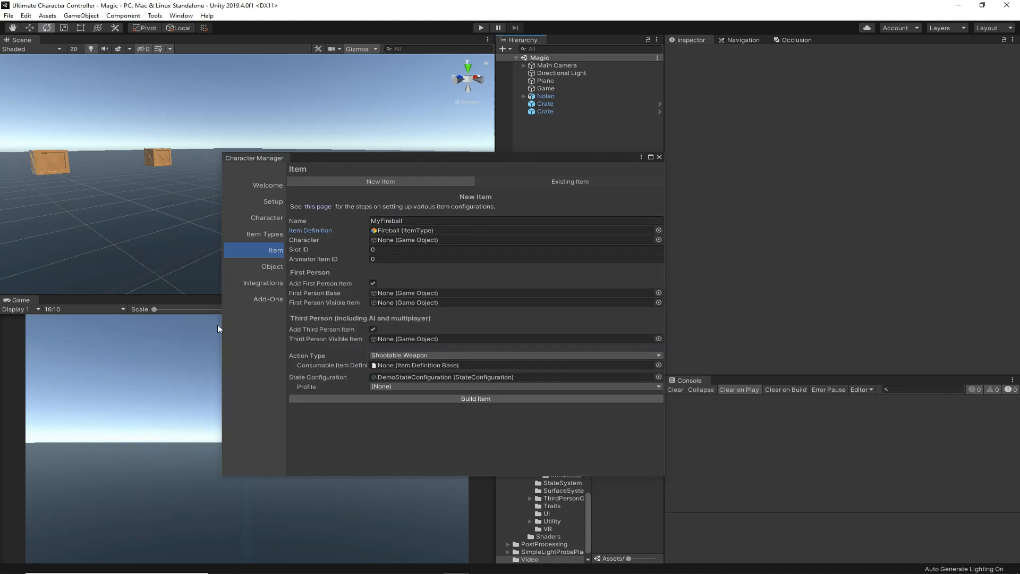
Assign Nolan as the item's character and set the Animator Item ID to 61.
left_click_drag(575, 97, 410, 240)
left_click(396, 258)
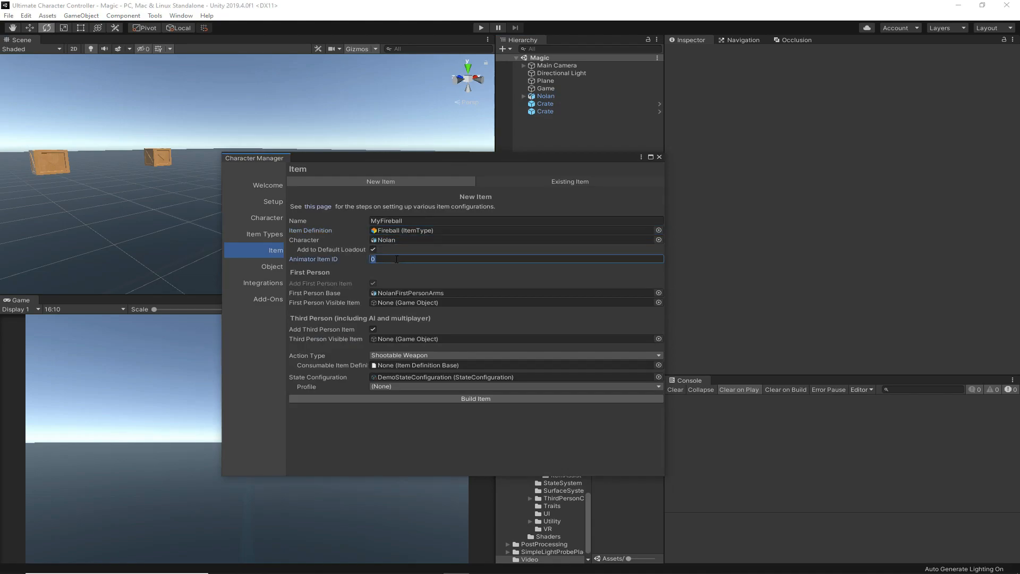
type("61")
Create an empty GameObject in the scene and assign it as the item's First Person Visible Item.
left_click_drag(479, 157, 292, 147)
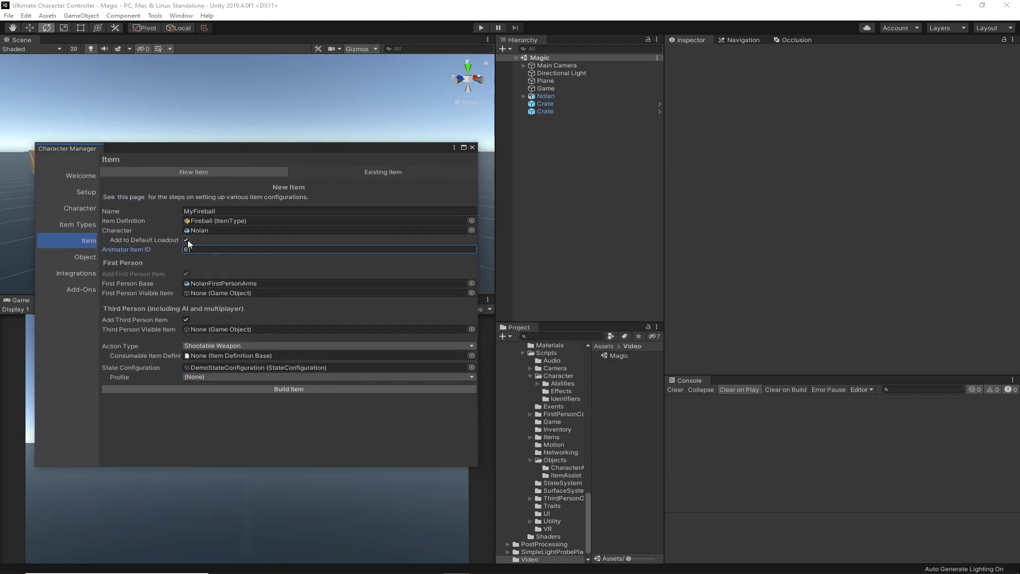
left_click(144, 293)
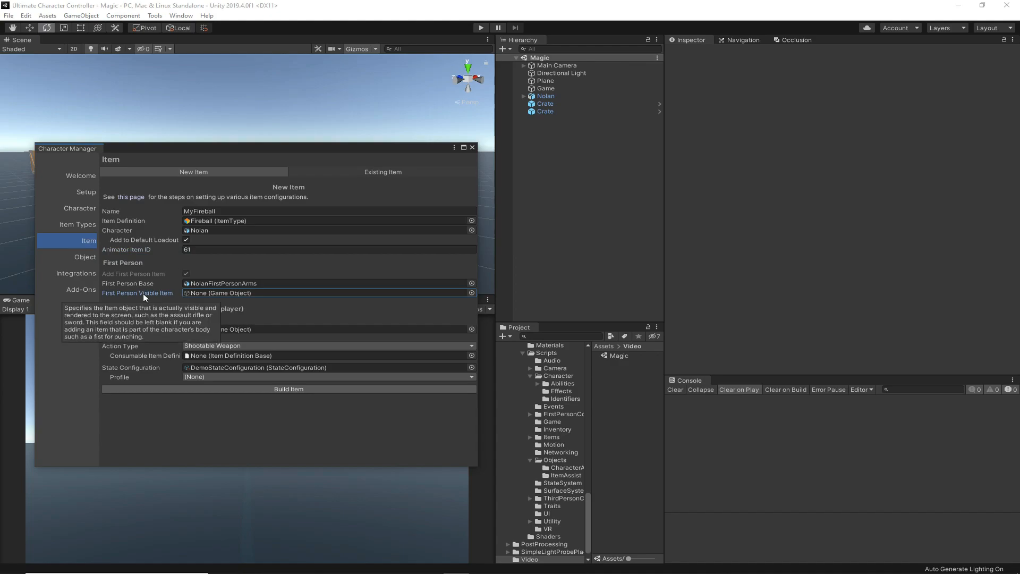
mouse_move(162, 292)
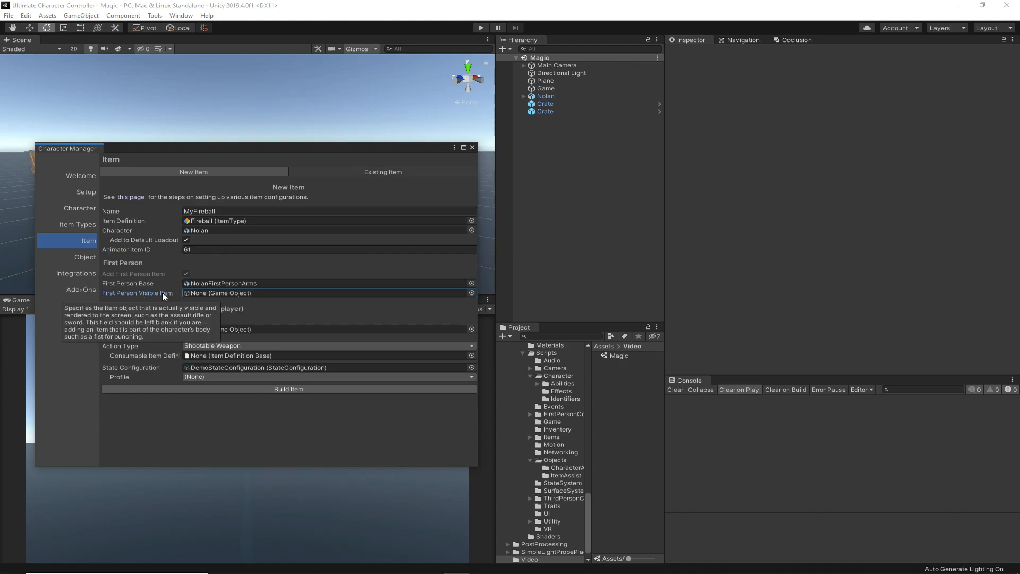
right_click(531, 180)
left_click(577, 269)
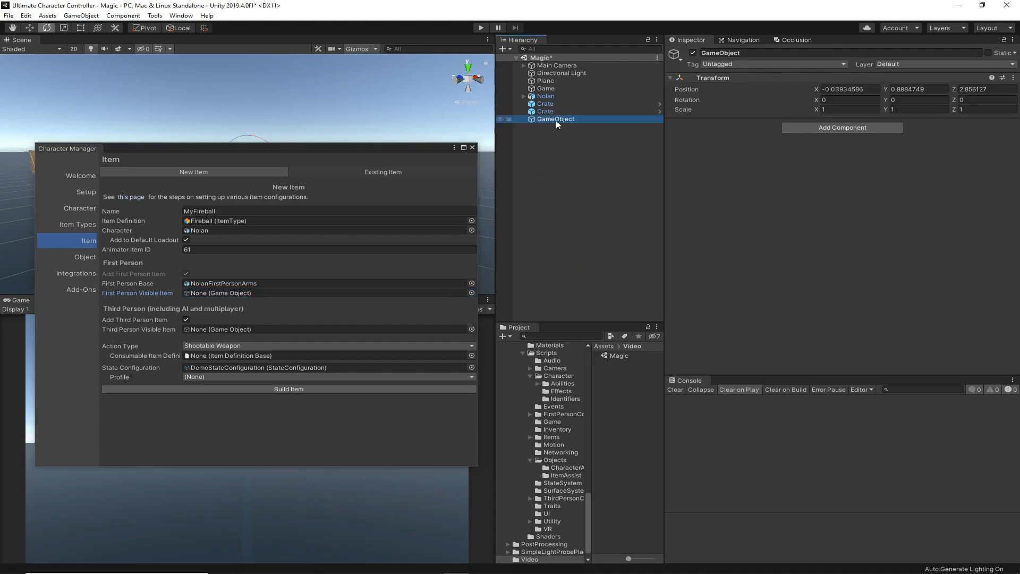
left_click_drag(555, 119, 224, 293)
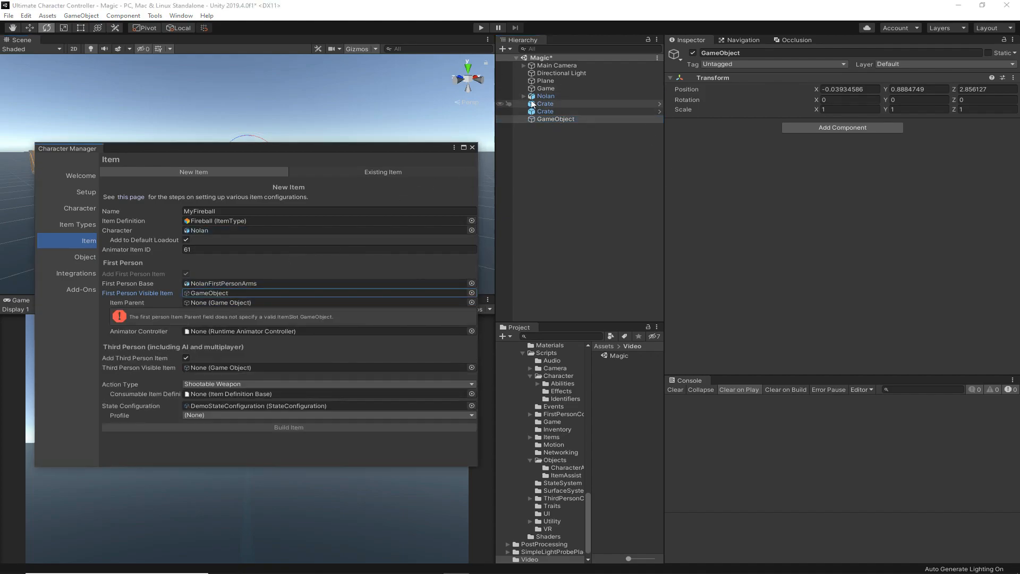
Assign the Items object under ORG-hand.R of NolanFirstPersonArms as the first person Item Parent.
left_click(523, 96)
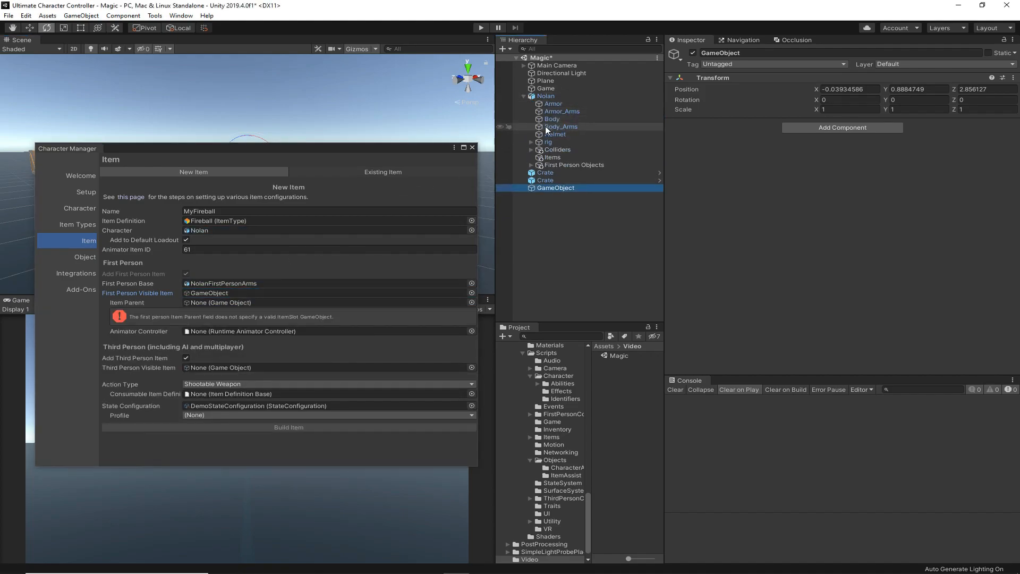
left_click(530, 165)
left_click(538, 173)
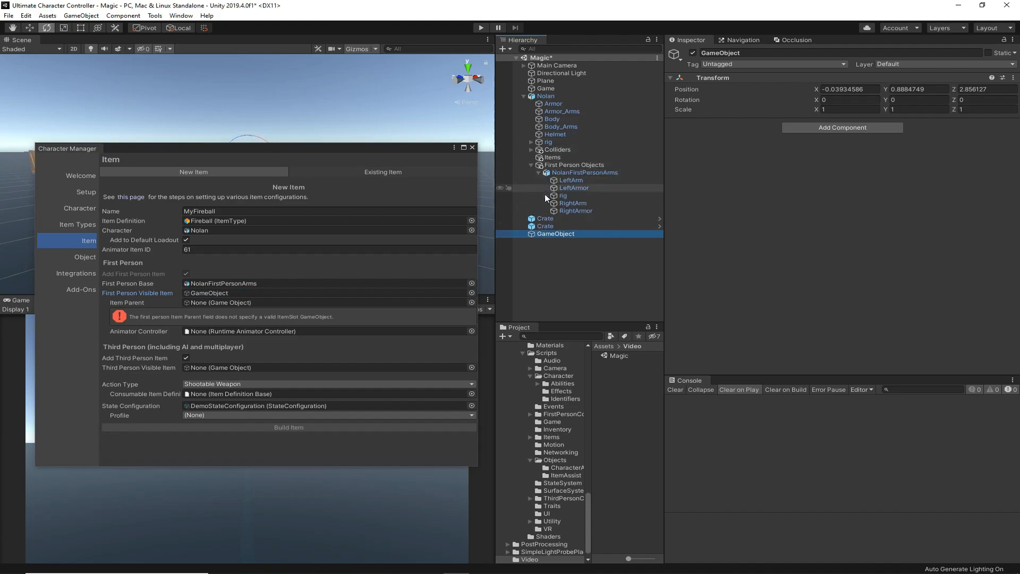
left_click(549, 195)
left_click(553, 211)
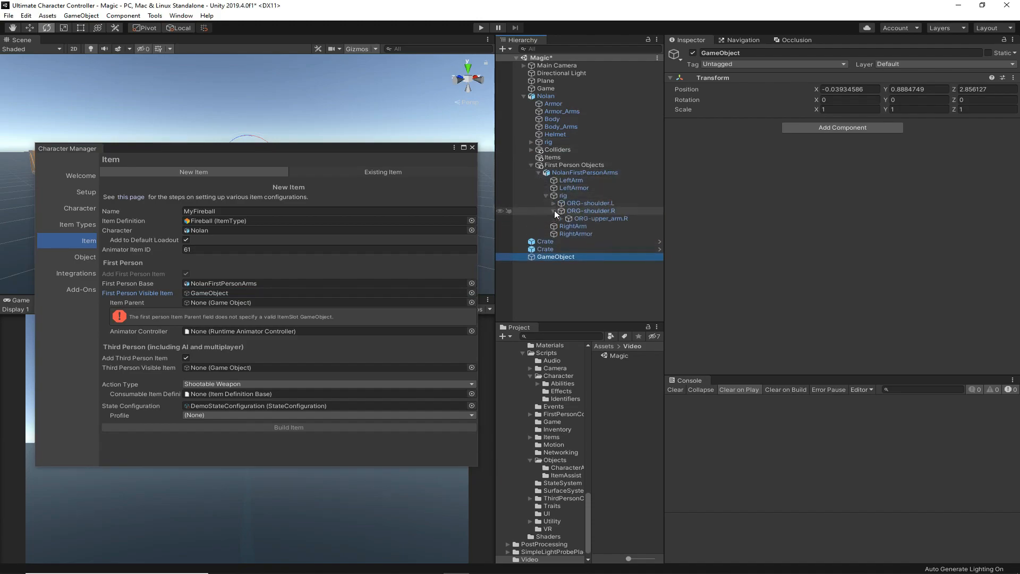
left_click(561, 218)
left_click(568, 226)
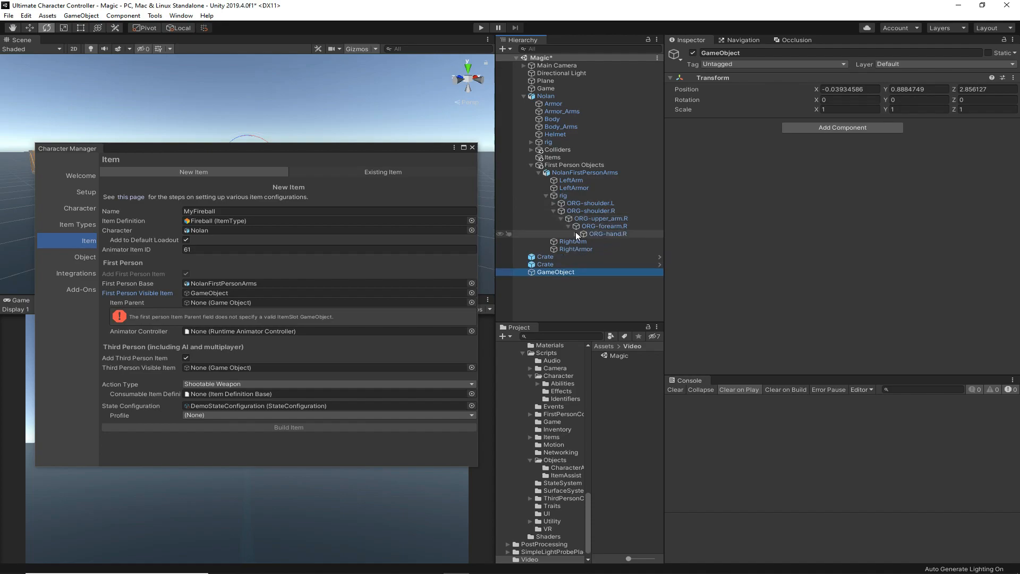
left_click(576, 233)
left_click_drag(604, 232, 223, 302)
left_click(420, 303)
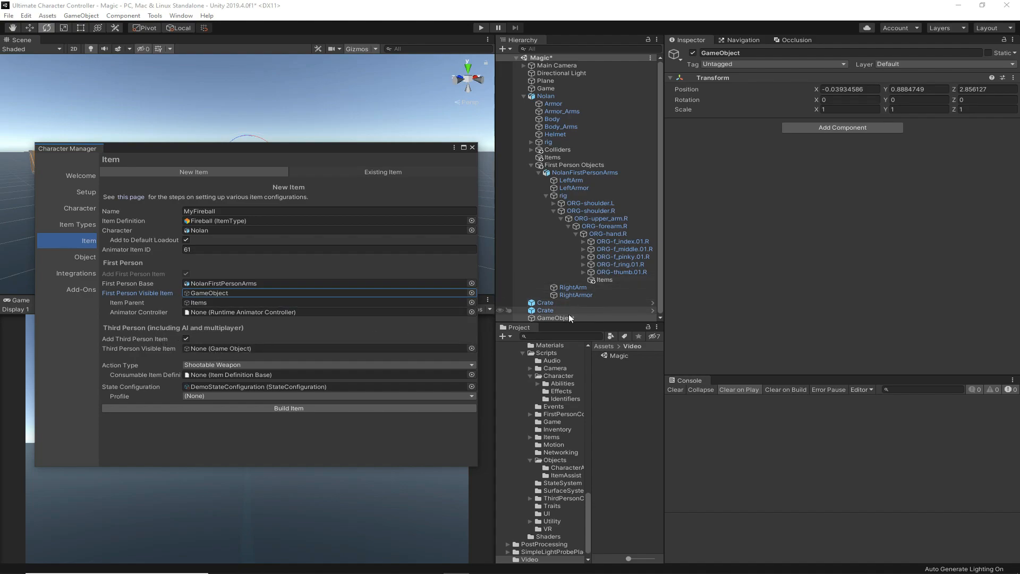
Assign the empty GameObject as the Third Person Visible Item and set the Action Type to Magic Item.
left_click_drag(564, 315, 202, 349)
left_click(124, 359)
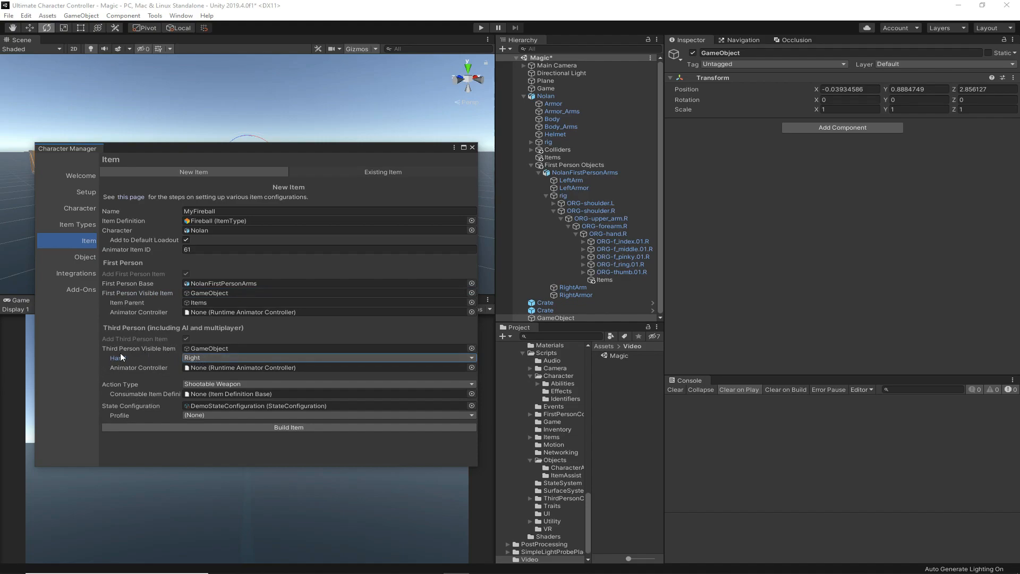
left_click(218, 382)
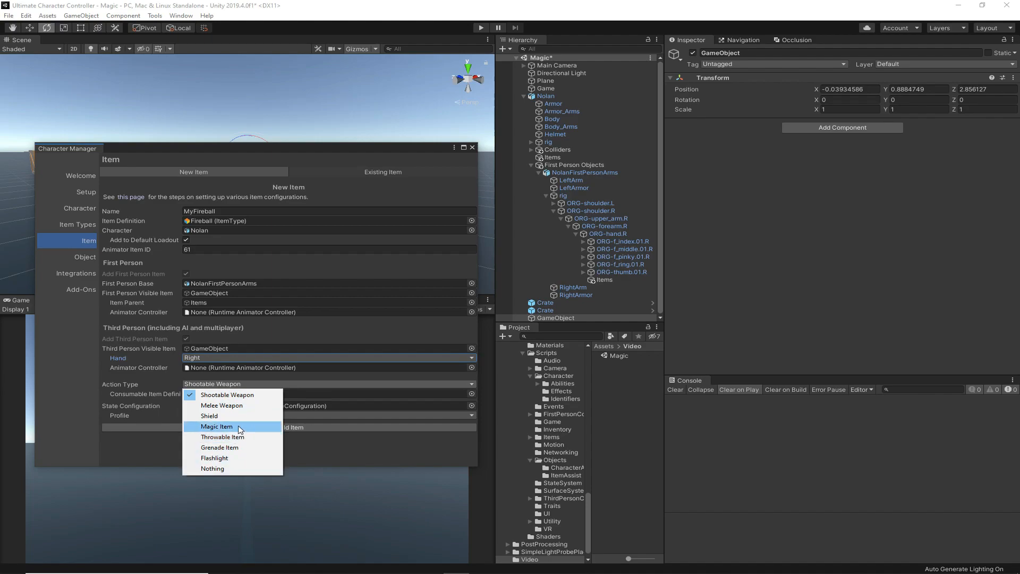
left_click(237, 427)
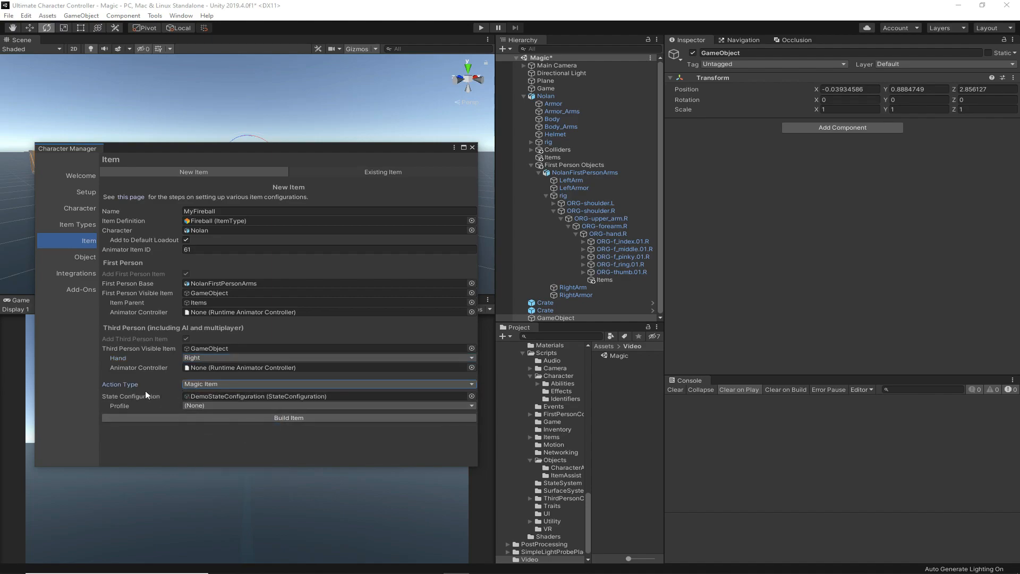
Build the MyFireball item and briefly play-test the scene with it.
left_click(301, 418)
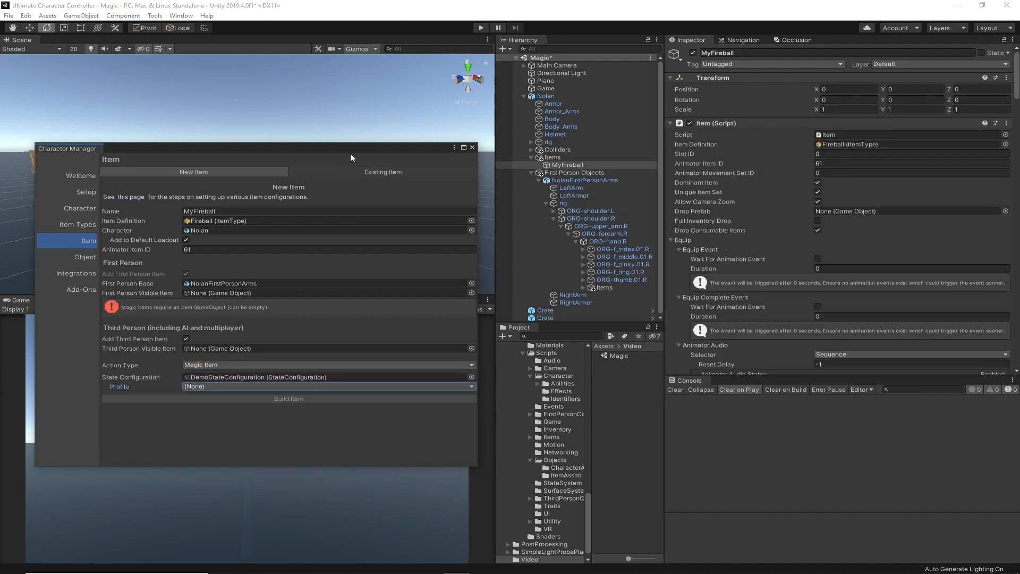
left_click_drag(348, 146, 0, 146)
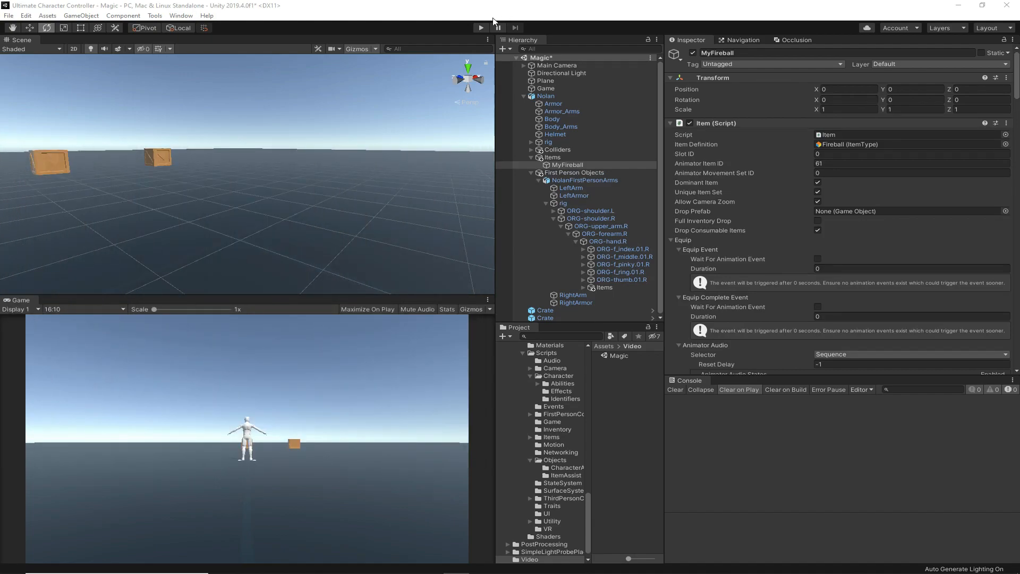
left_click(482, 28)
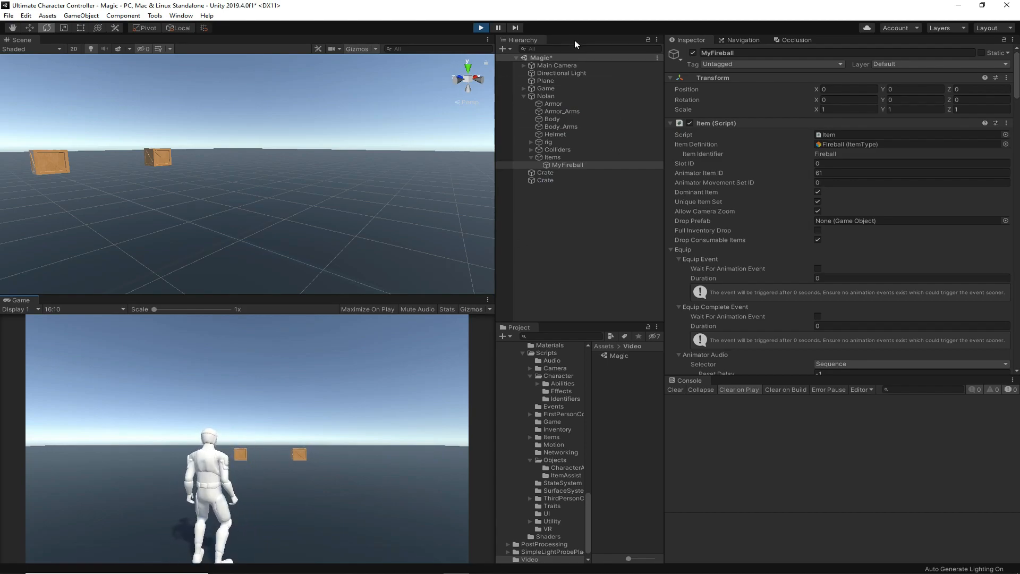
left_click(481, 27)
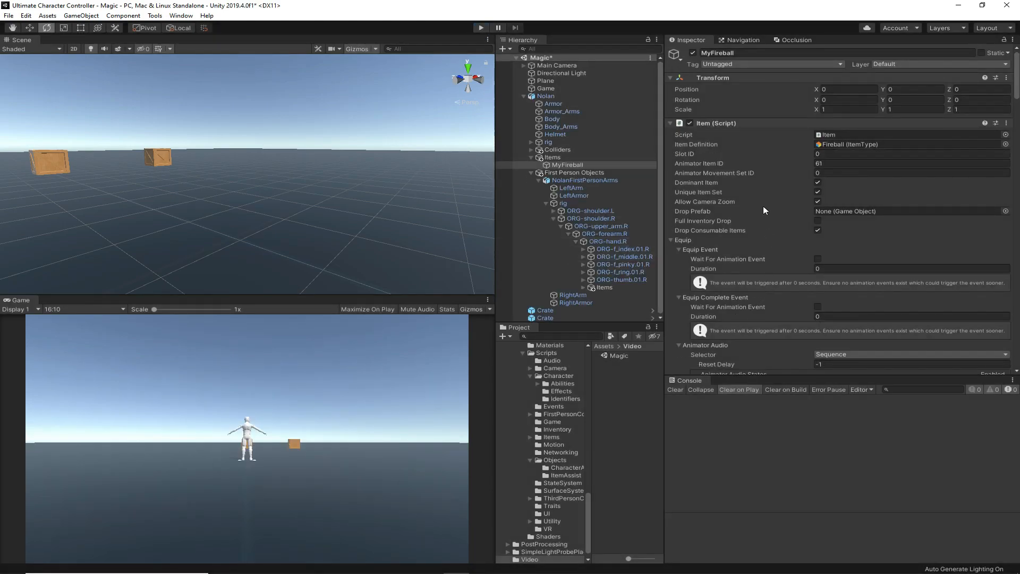
Add a Spawn Projectile action to the Cast Actions of MyFireball's Magic Item component.
scroll(770, 294, "down", 4)
scroll(772, 298, "down", 4)
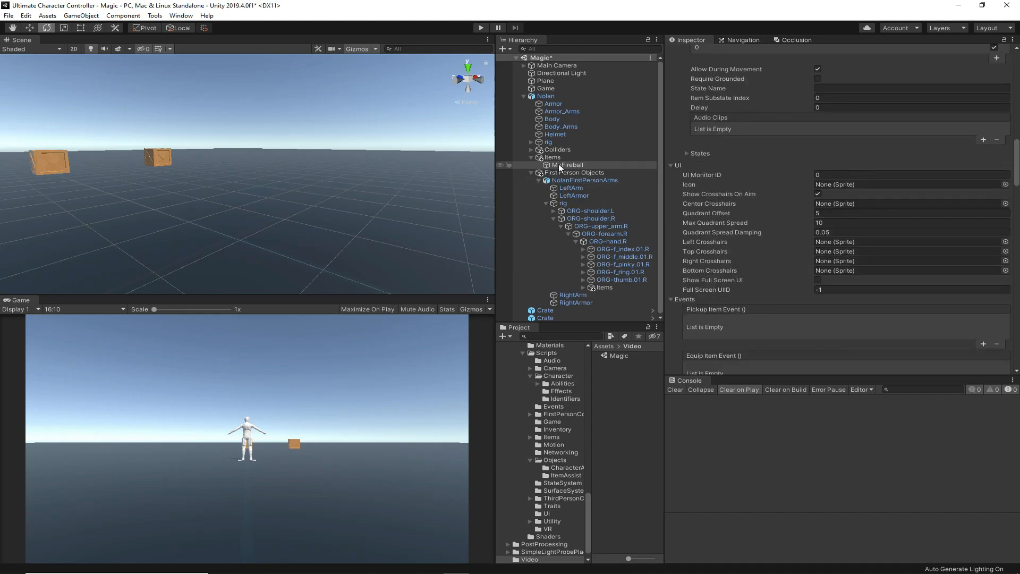
scroll(835, 296, "up", 11)
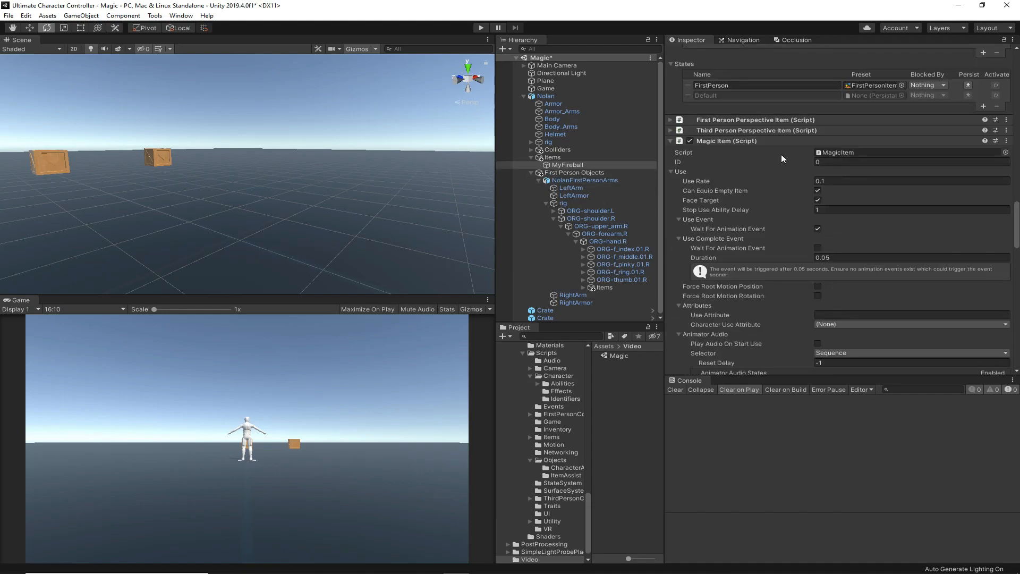
scroll(802, 286, "down", 7)
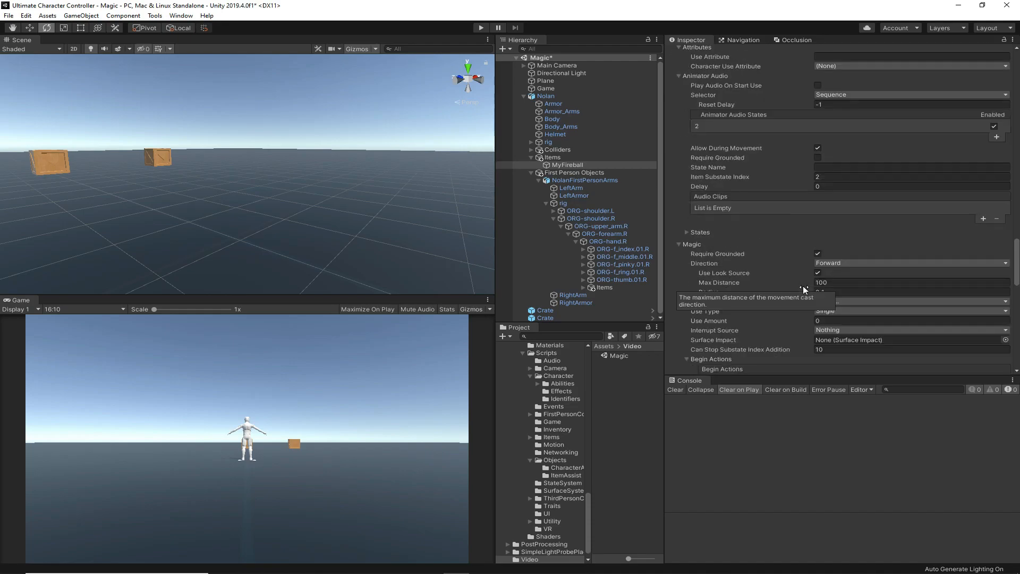
scroll(784, 237, "down", 4)
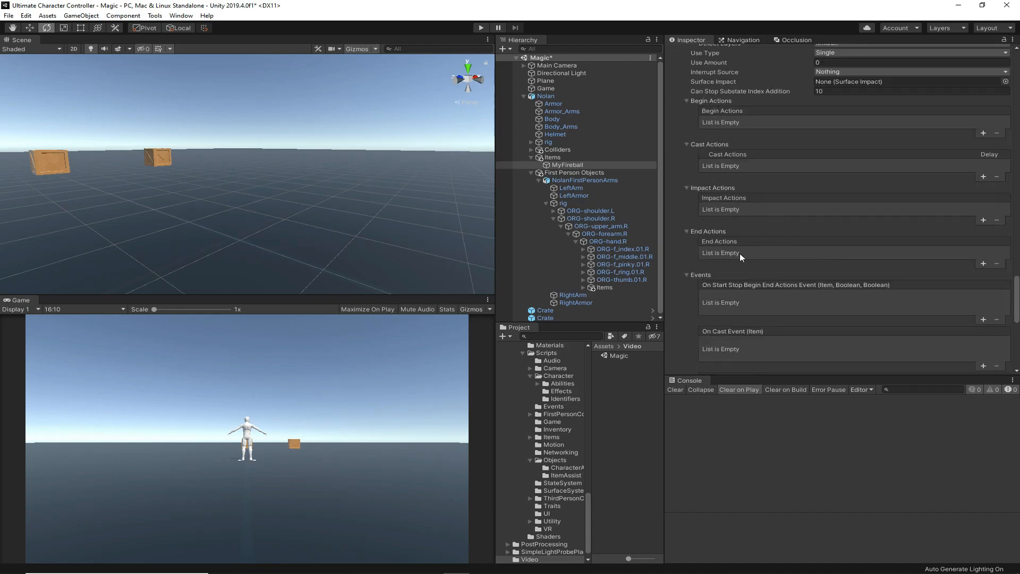
scroll(739, 253, "up", 4)
scroll(778, 298, "down", 4)
left_click(982, 176)
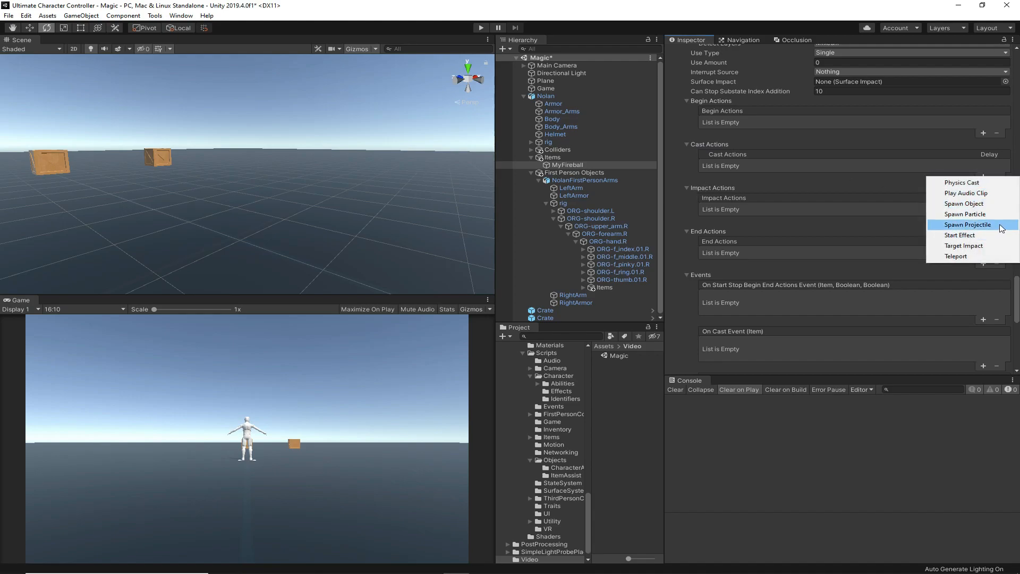
left_click(993, 225)
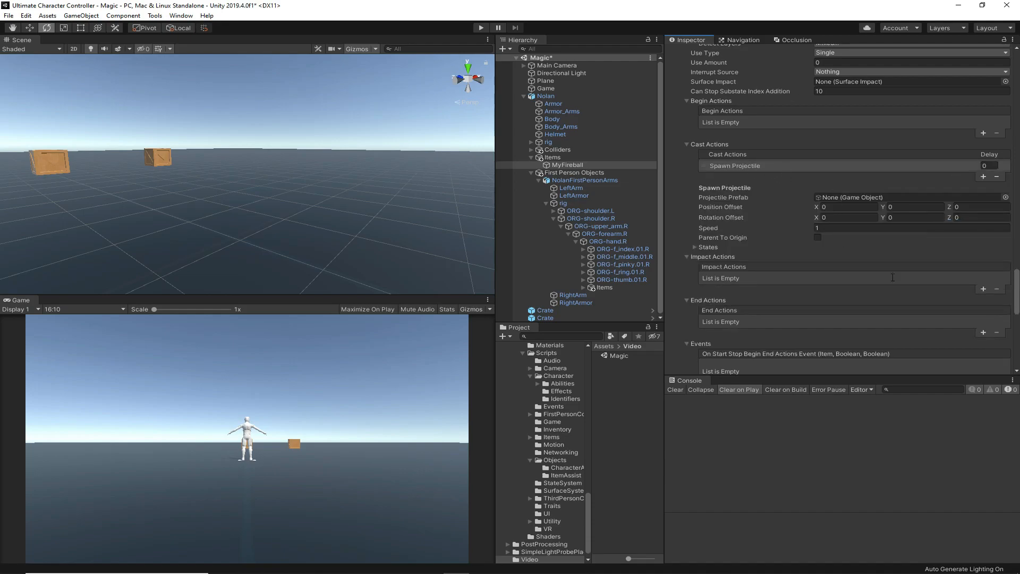
Add a Damage action to the Magic Item's Impact Actions and select the Spawn Projectile action's Projectile Prefab setting.
left_click(983, 289)
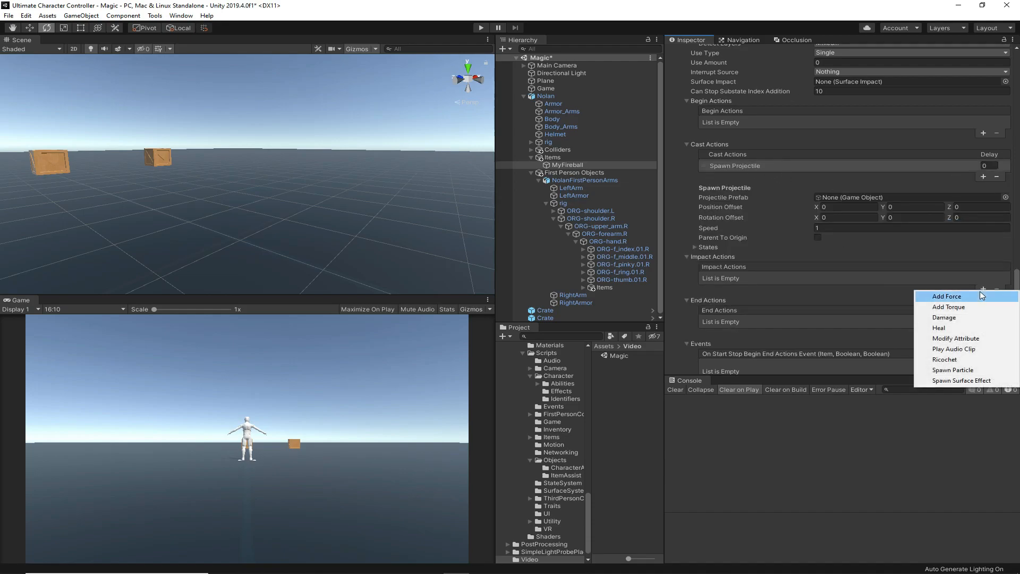
left_click(977, 321)
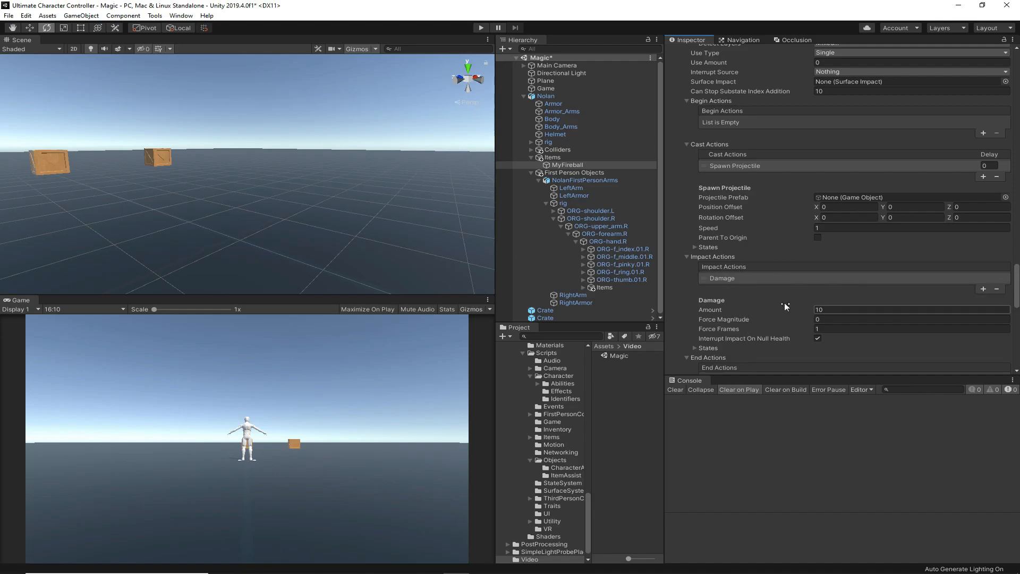
left_click(715, 198)
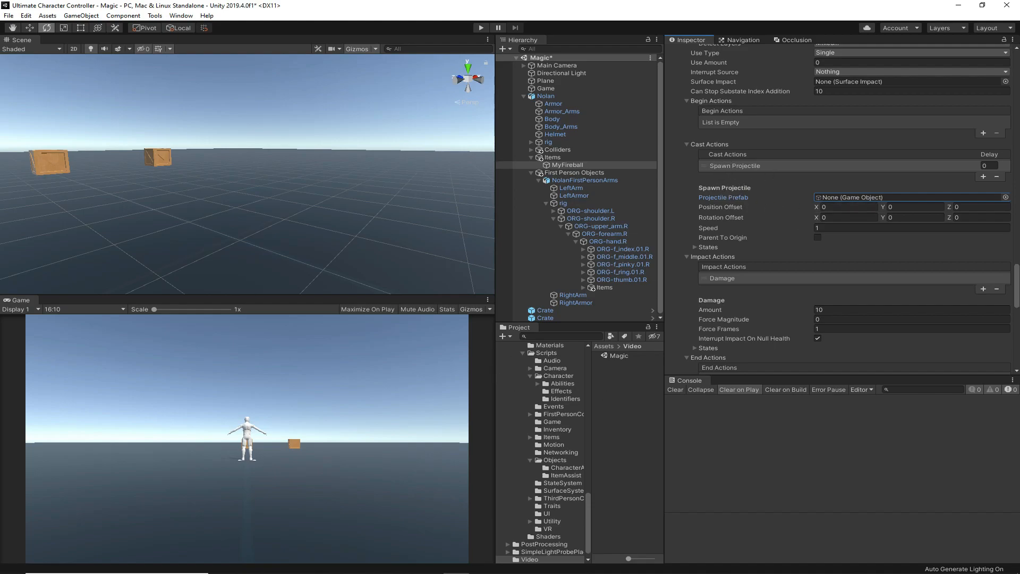
Set up a new object in the Character Manager's Object Builder named MyFireball with the Magic Projectile object type.
left_click_drag(0, 212, 431, 140)
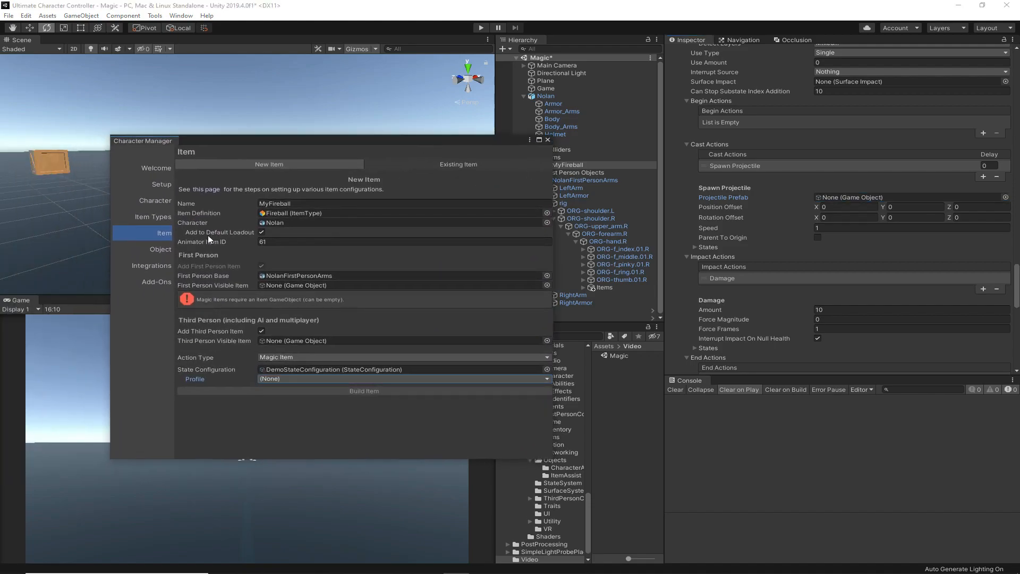
left_click(166, 251)
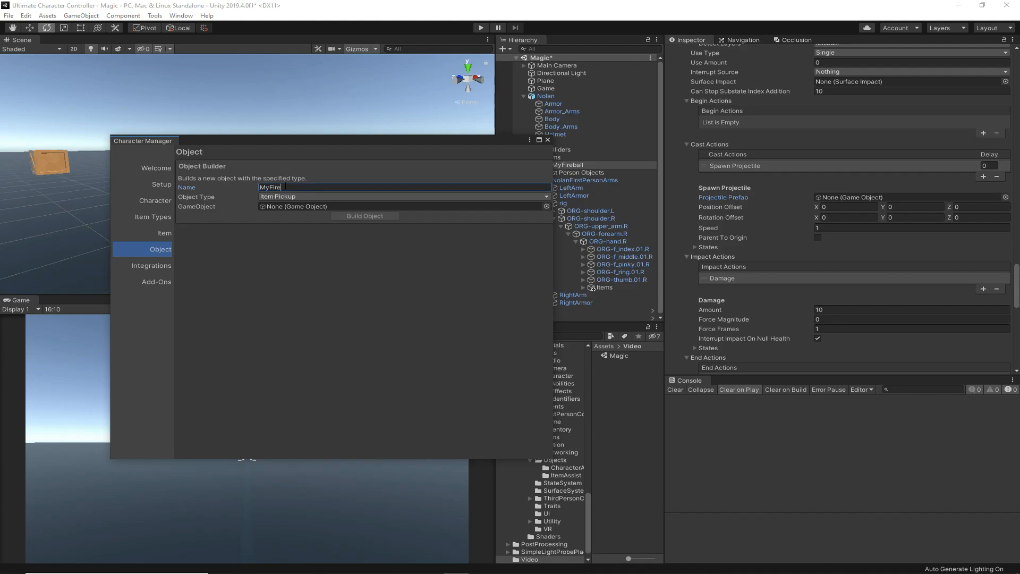
type("MyFireball")
left_click(284, 196)
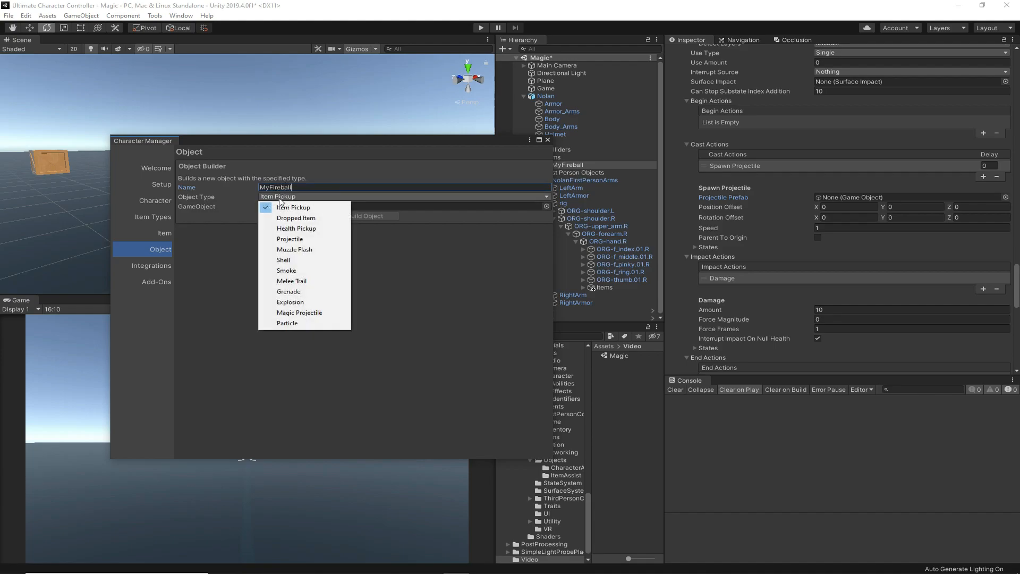
left_click(311, 313)
Build the object, save it as MyFireball.prefab in the Video folder, and dismiss the Character Manager.
left_click(364, 216)
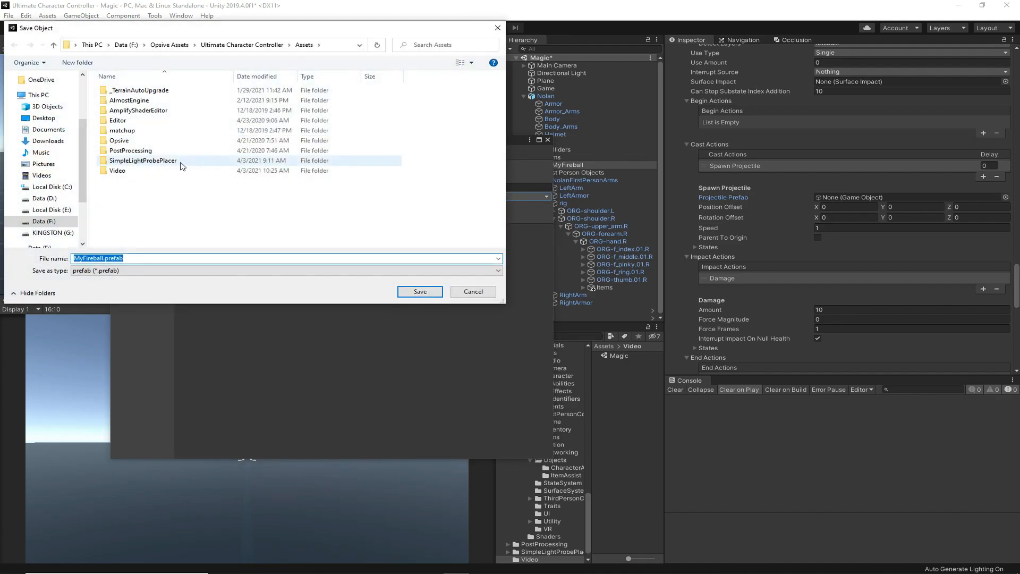
double_click(143, 170)
left_click(427, 292)
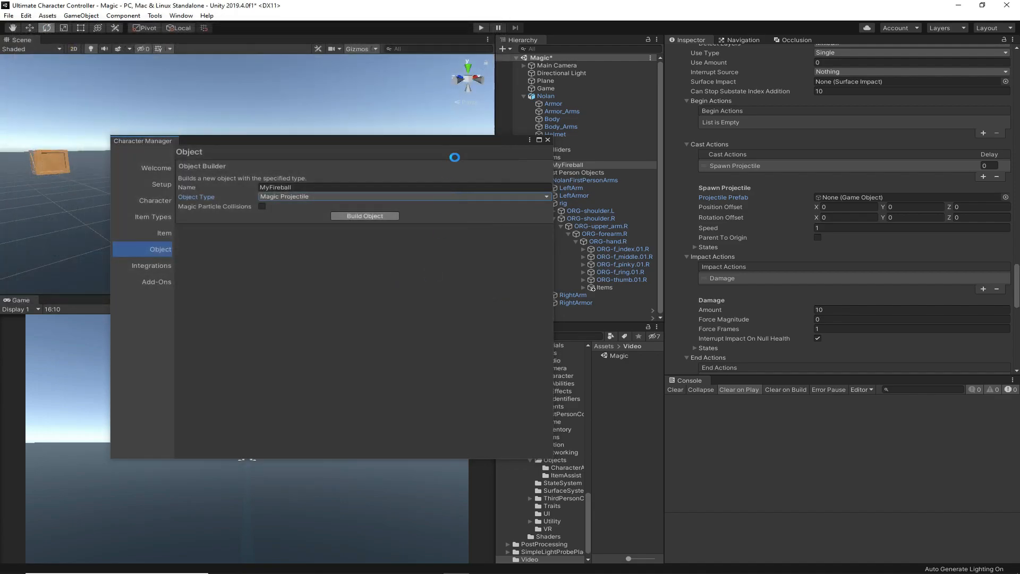
left_click(460, 140)
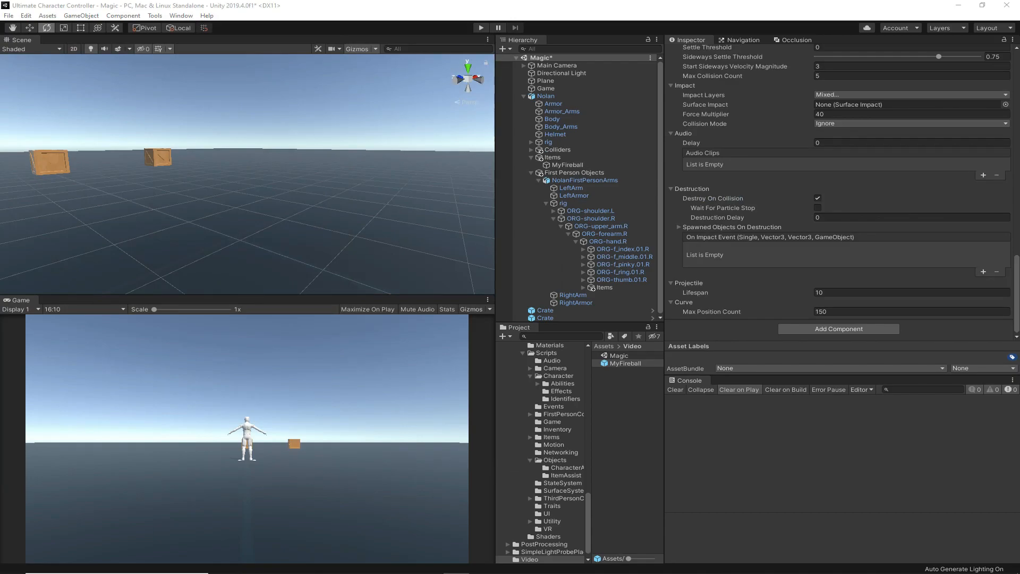
Place the MyFireball projectile prefab from the Video folder into the scene and view it beside the character.
left_click(620, 362)
left_click_drag(638, 364, 555, 317)
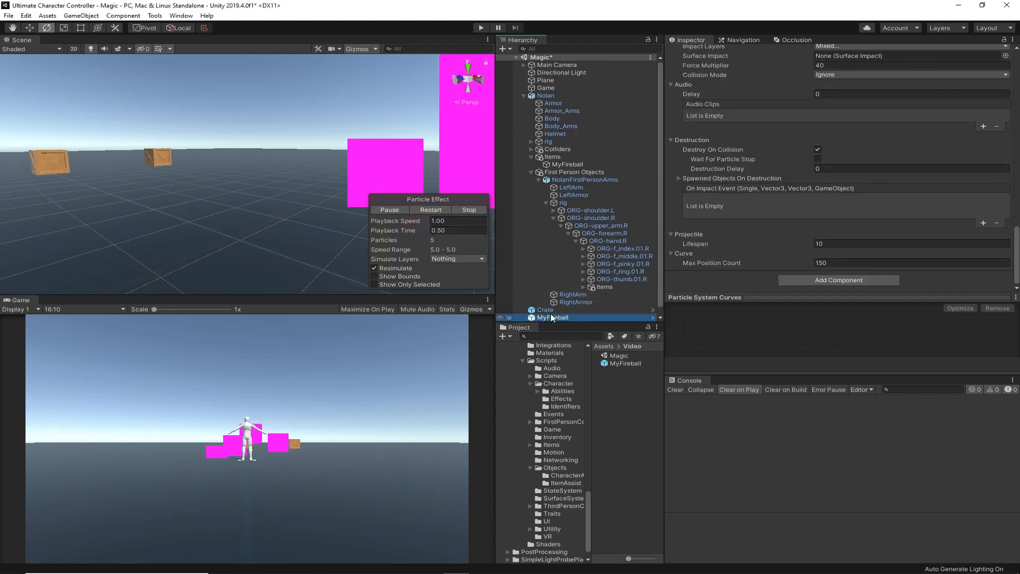
scroll(200, 182, "down", 5)
scroll(201, 187, "up", 1)
right_click_drag(200, 187, 244, 221)
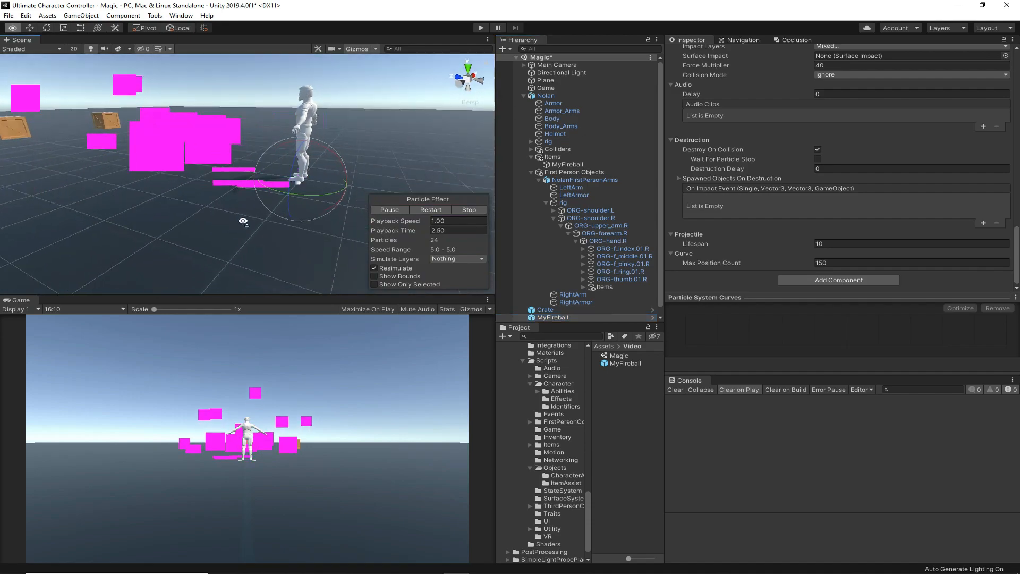
scroll(578, 299, "down", 1)
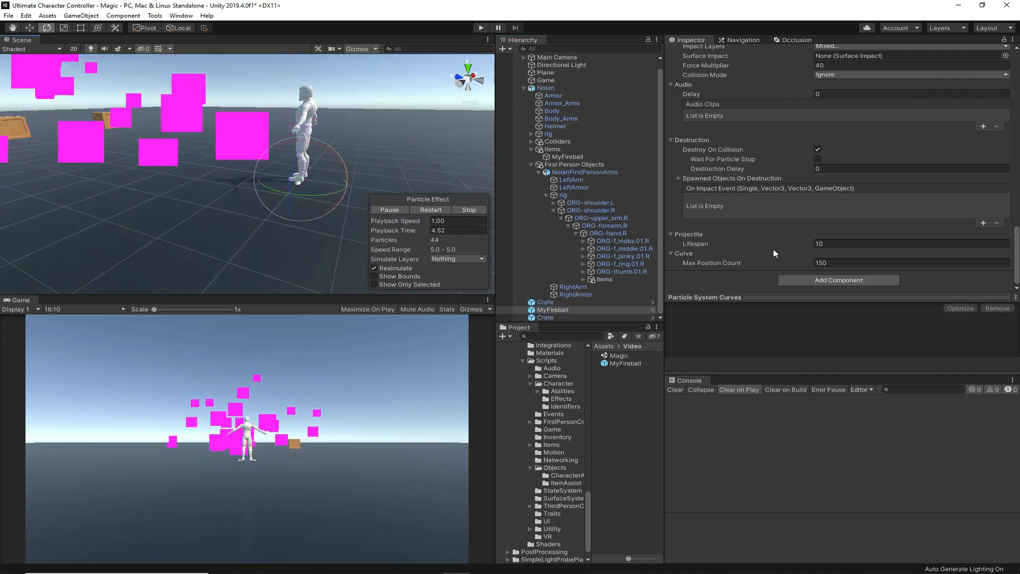
Disable the Emission, Shape and Renderer modules of MyFireball's Particle System.
scroll(773, 249, "up", 8)
scroll(770, 251, "up", 3)
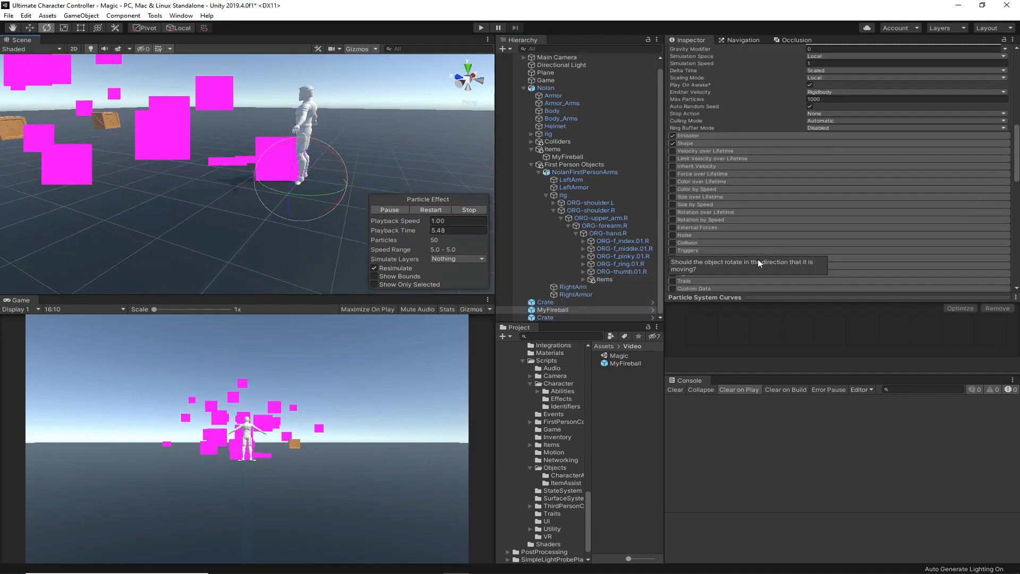
left_click(672, 136)
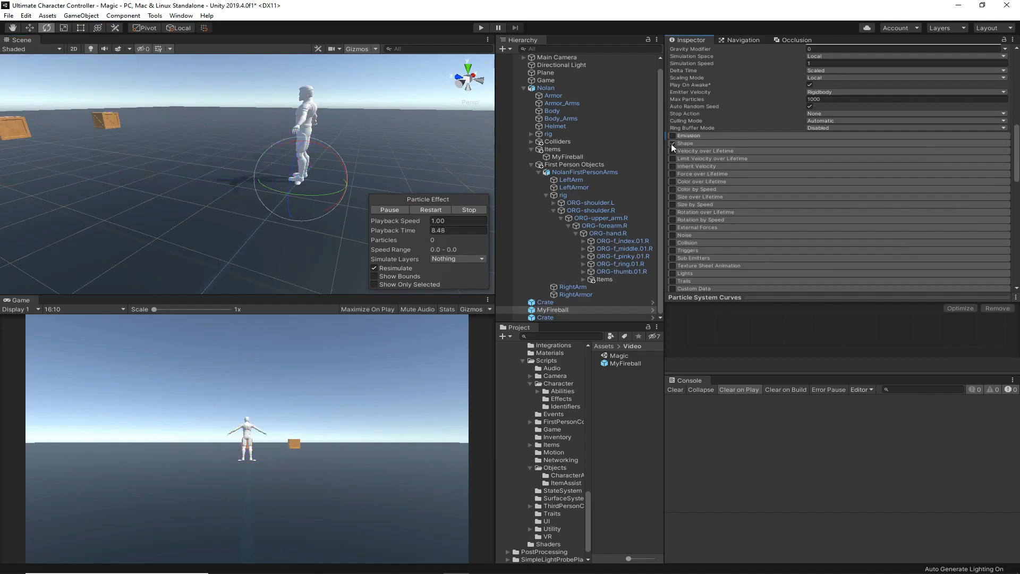
scroll(684, 277, "down", 3)
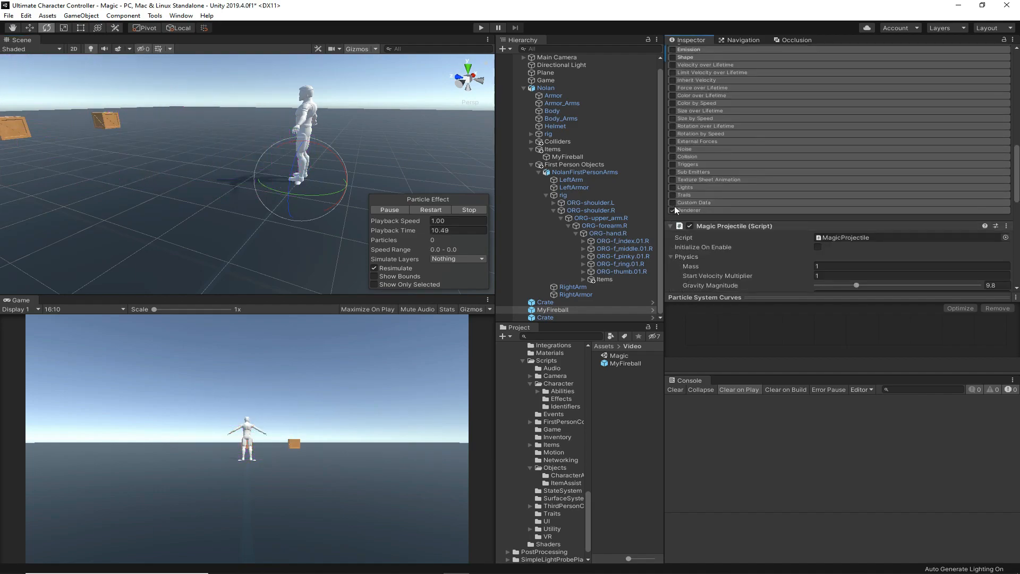
scroll(793, 228, "down", 3)
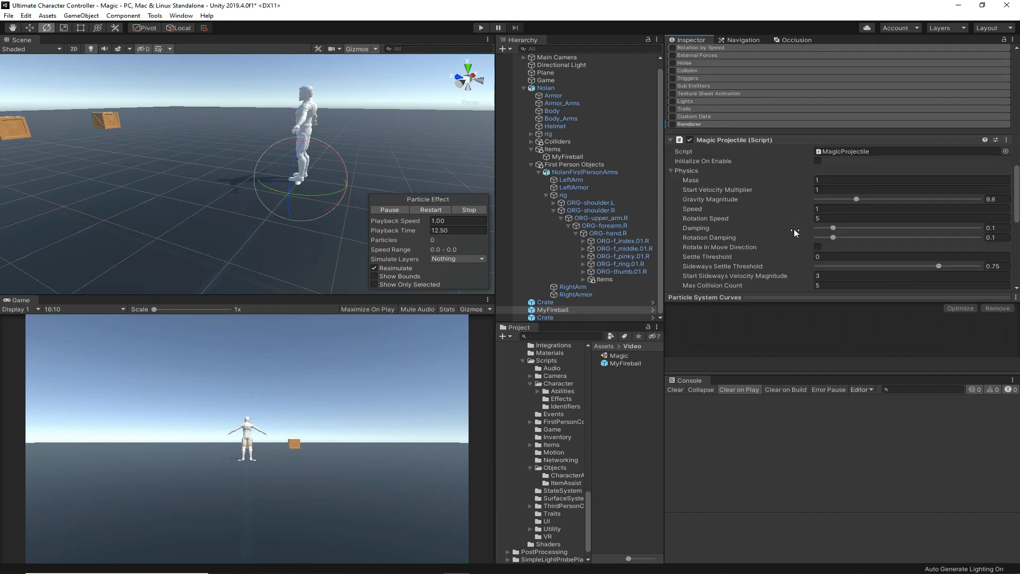
Set the Gravity Magnitude of MyFireball's Magic Projectile component to 0.
left_click(713, 198)
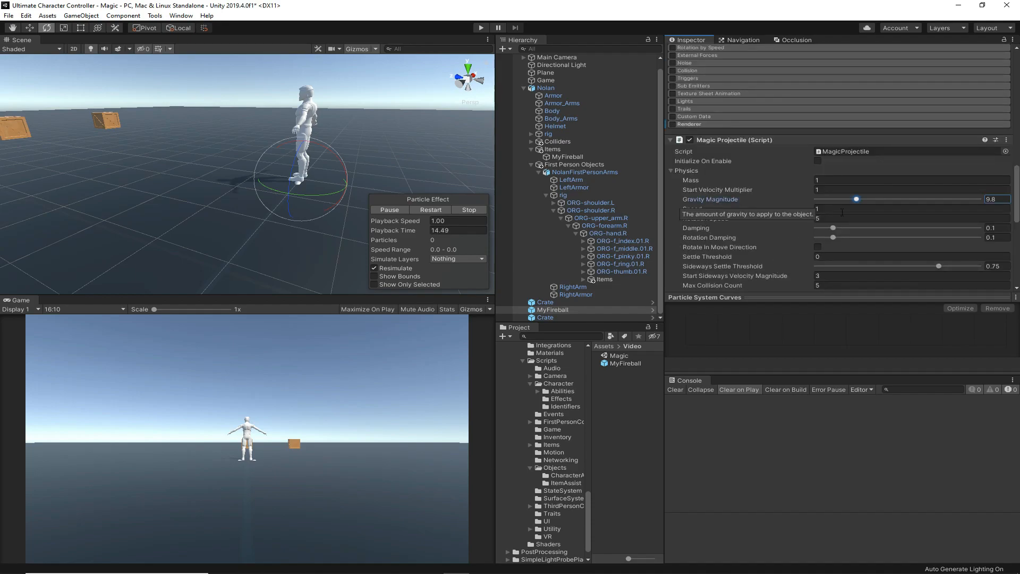
left_click_drag(999, 200, 938, 195)
type("0")
Enable Wait For Particle Stop on the Magic Projectile and add a Sphere Collider component to MyFireball.
scroll(926, 198, "down", 3)
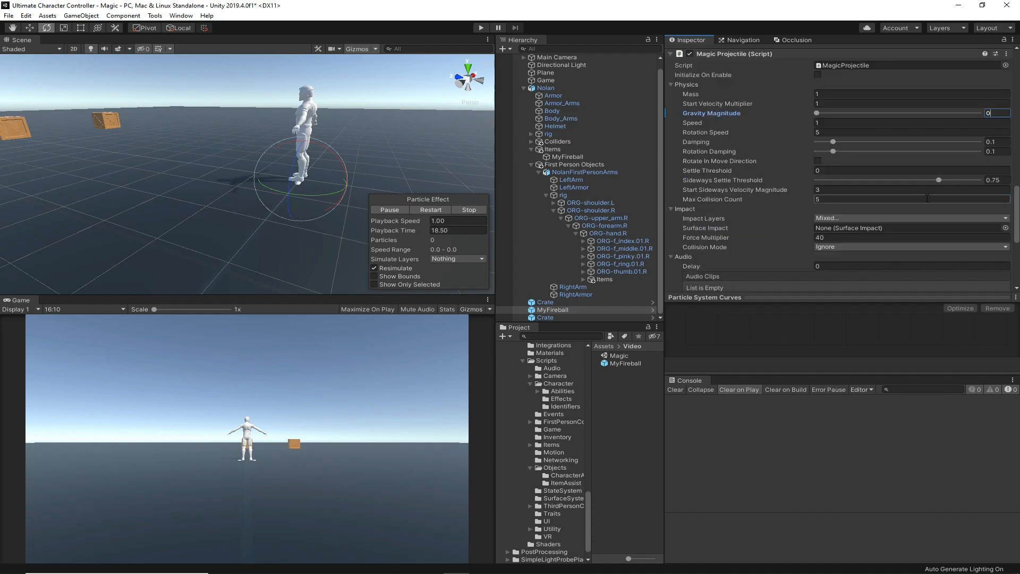
scroll(772, 196, "down", 6)
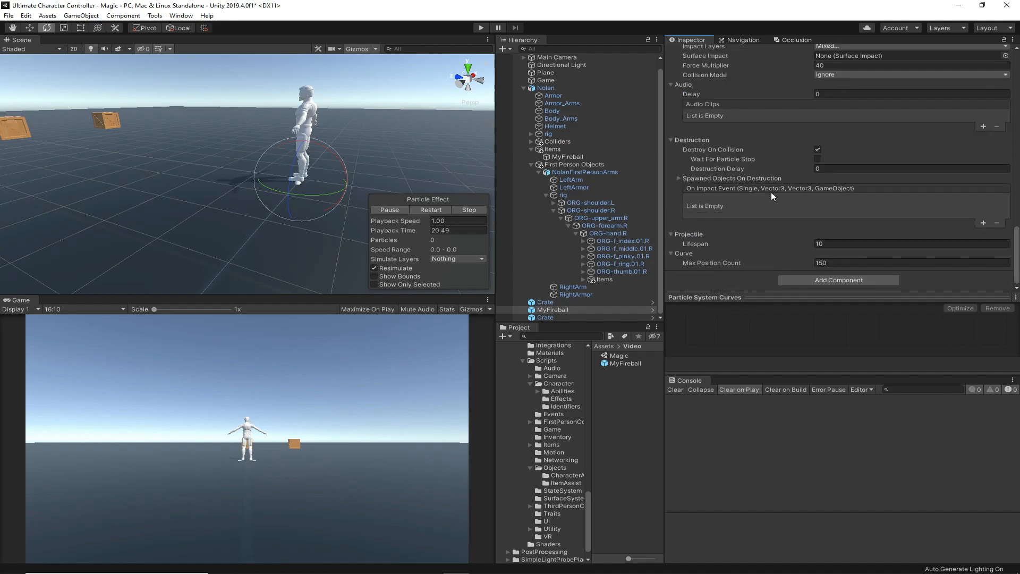
mouse_move(763, 161)
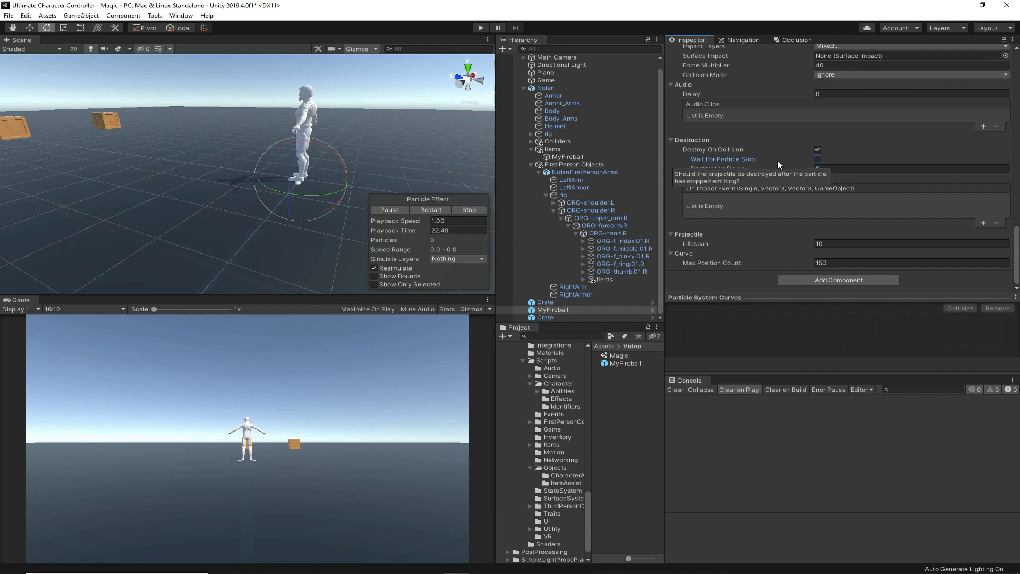
left_click(817, 159)
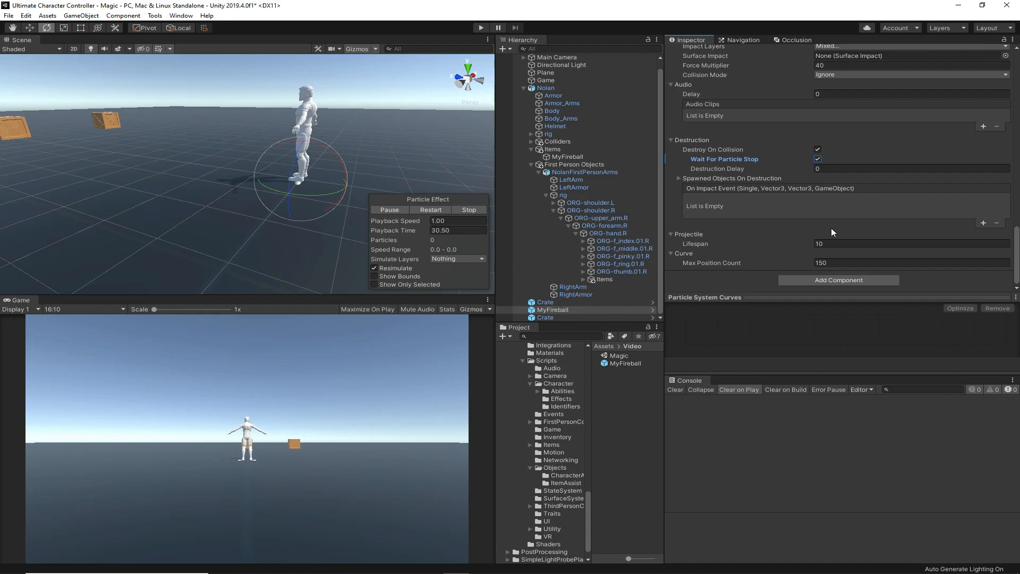
left_click(843, 279)
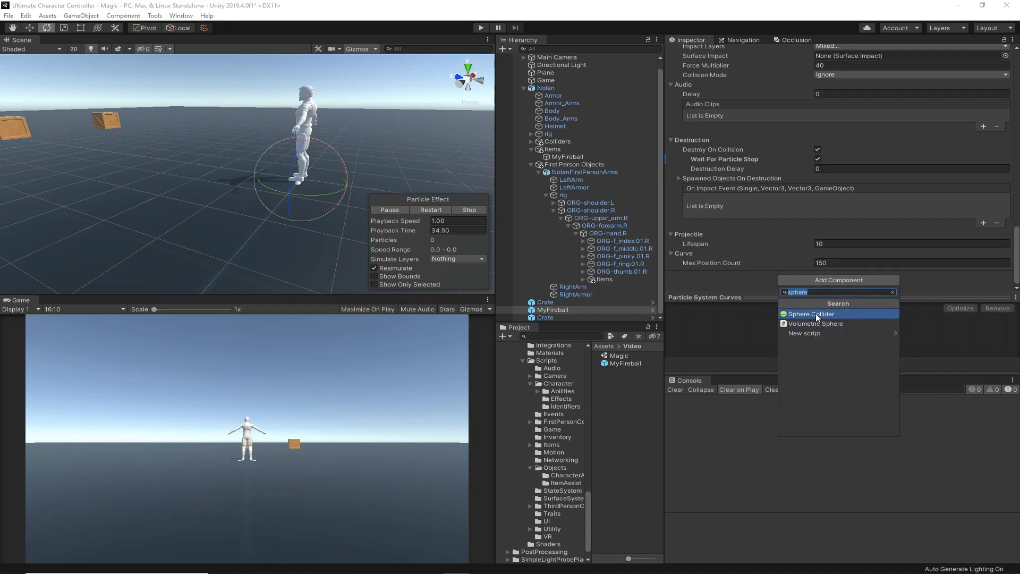
left_click(814, 314)
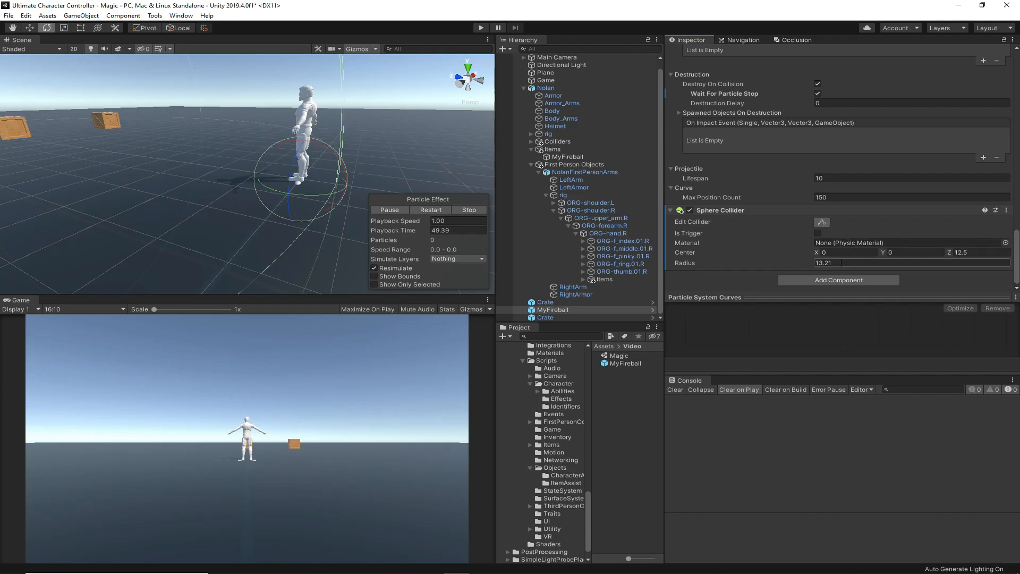
Search the project assets for "fireball" and place the existing Fireball prefab in the scene.
left_click(546, 334)
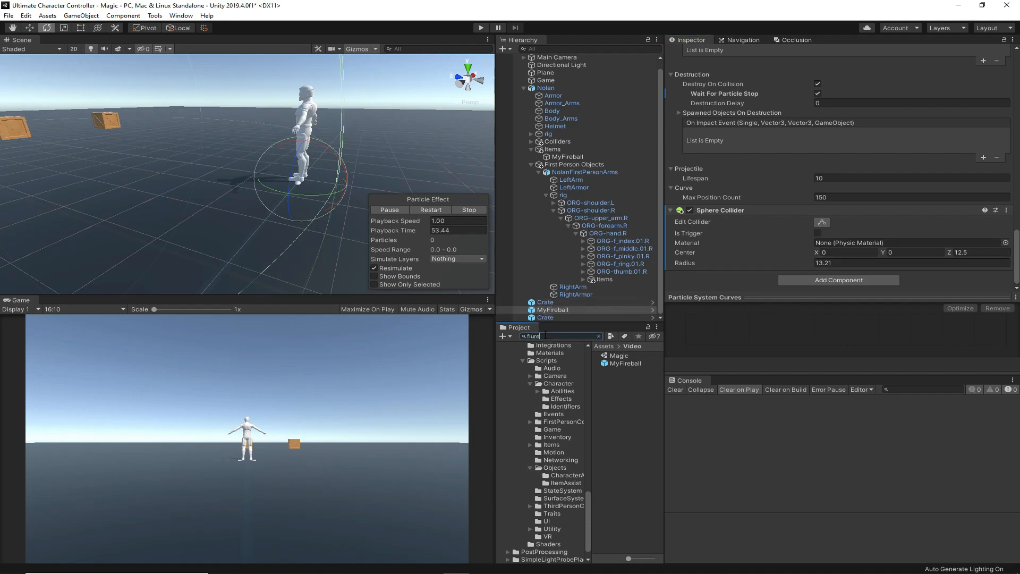
key("BackSpace")
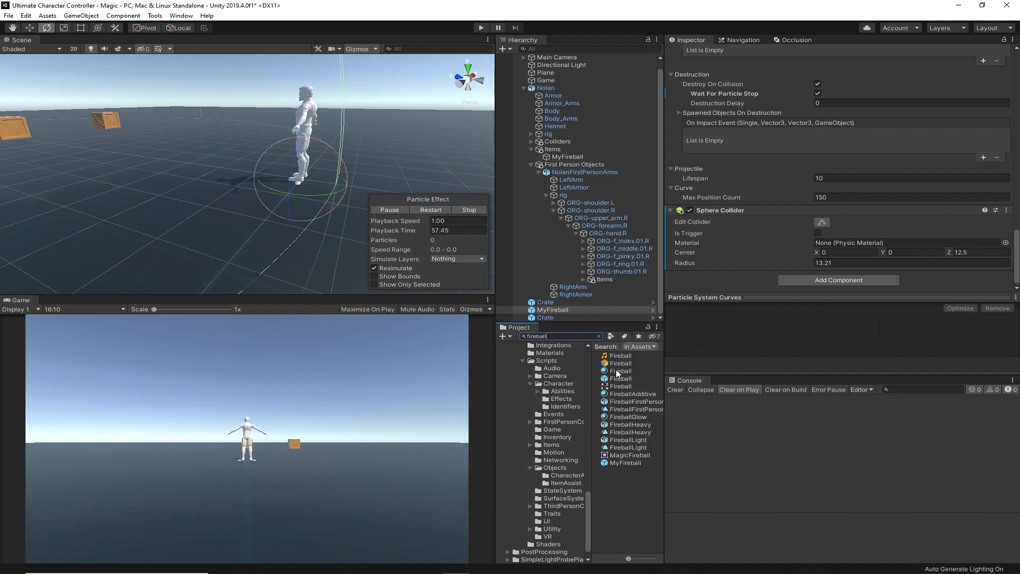
left_click_drag(616, 381, 570, 313)
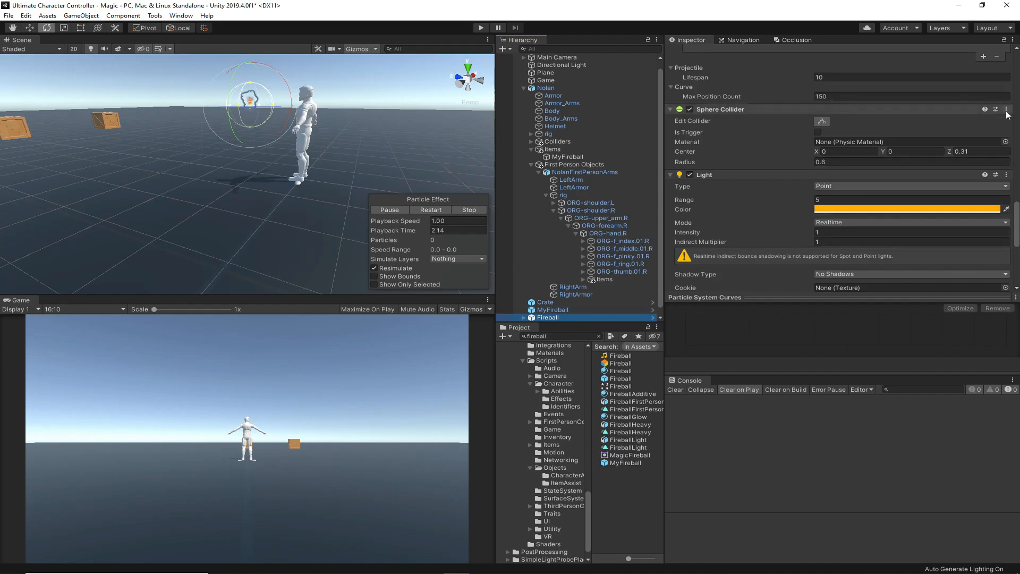
Copy the Fireball's Sphere Collider values onto MyFireball's Sphere Collider, giving it a Z center of 0.31 and a radius of 0.6.
left_click(1006, 109)
left_click(942, 164)
left_click(552, 310)
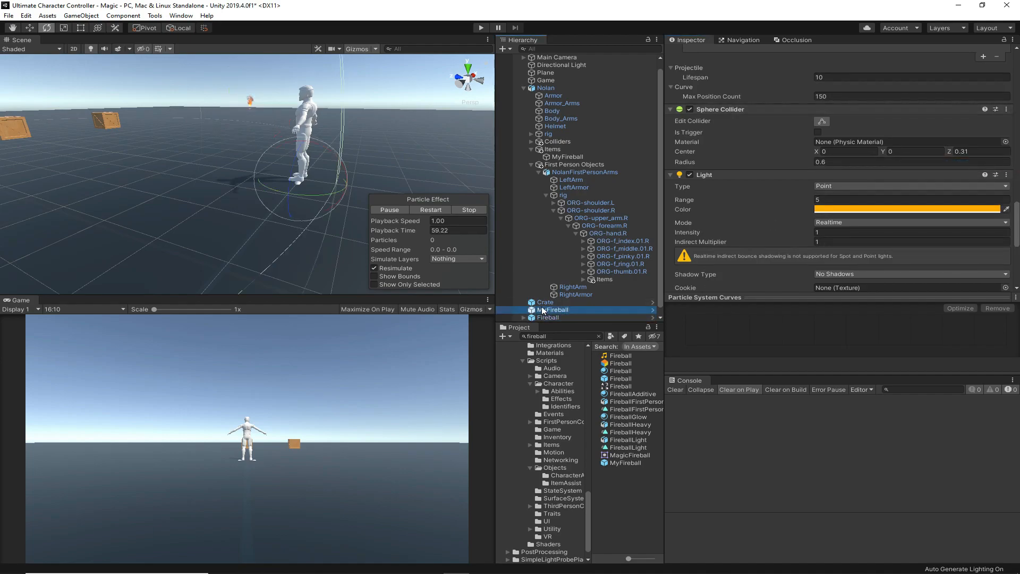
left_click(1006, 209)
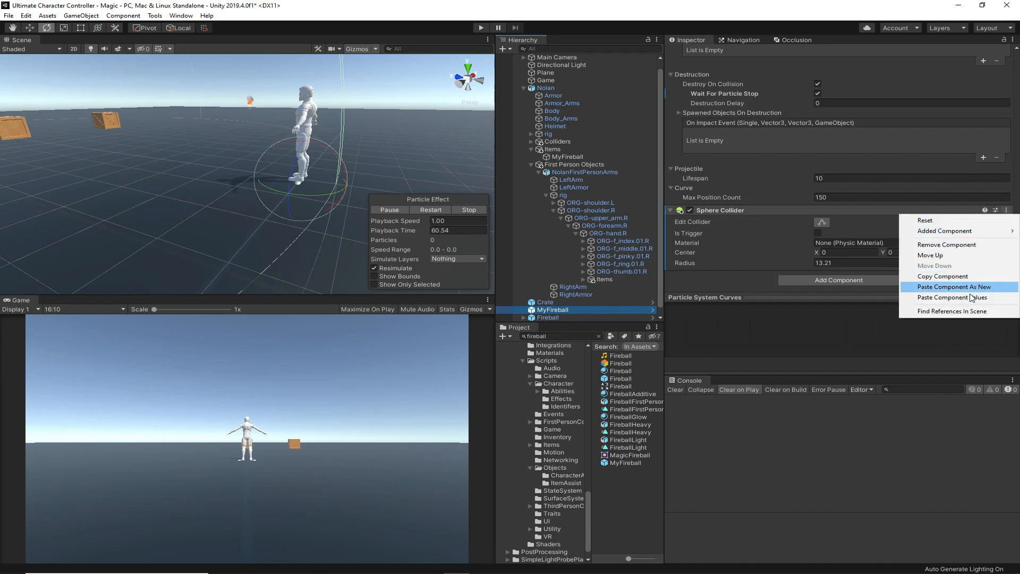
left_click(934, 285)
Copy the Fireball's Light component and paste it as a new component on MyFireball.
left_click(565, 317)
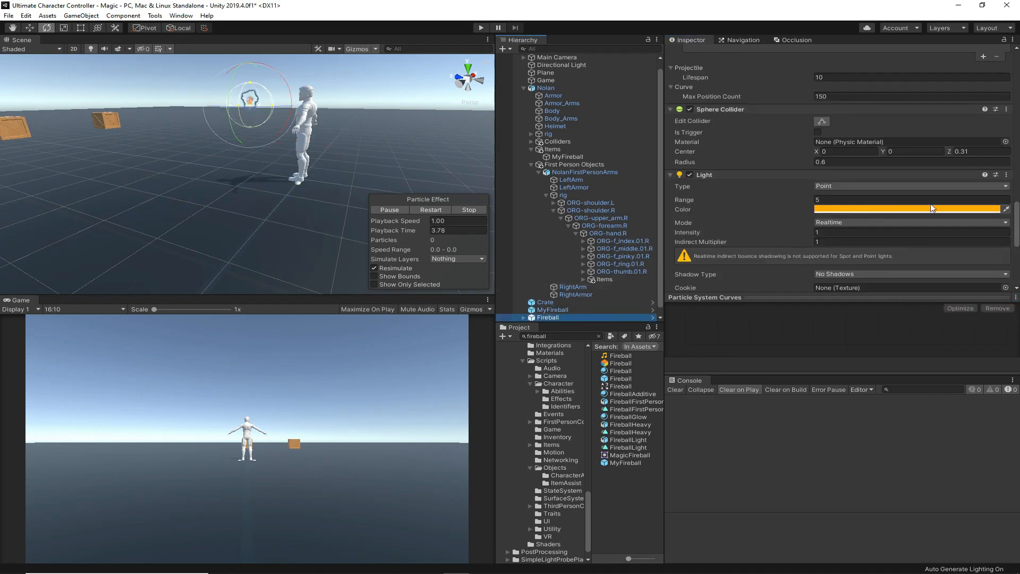
left_click(1006, 175)
left_click(944, 230)
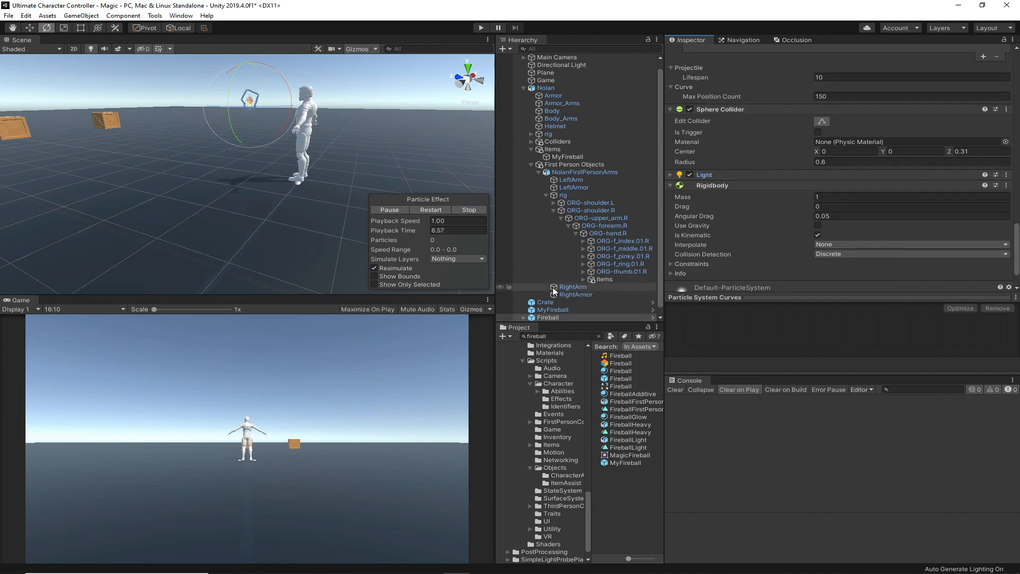
left_click(572, 309)
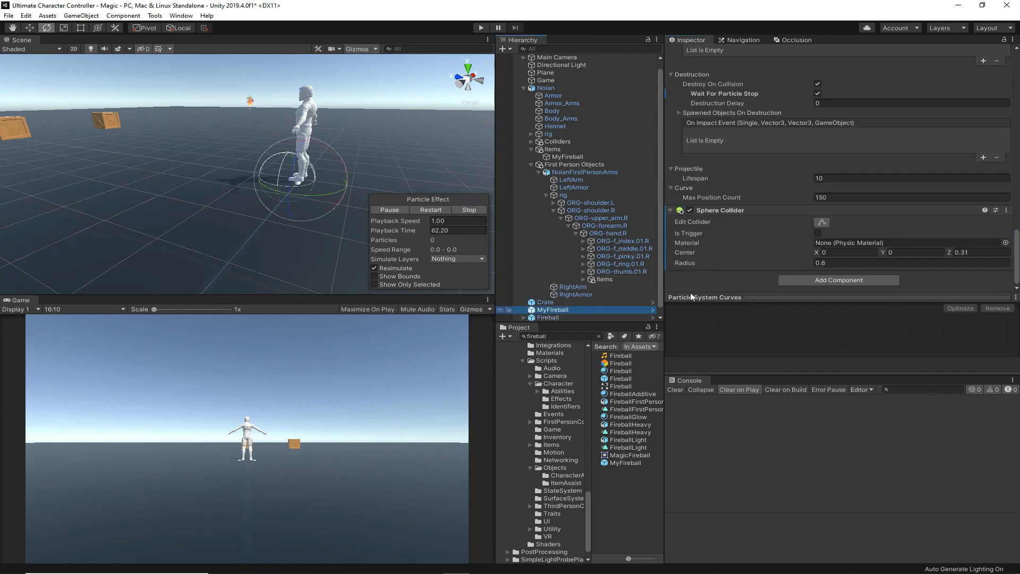
left_click(1006, 209)
left_click(971, 287)
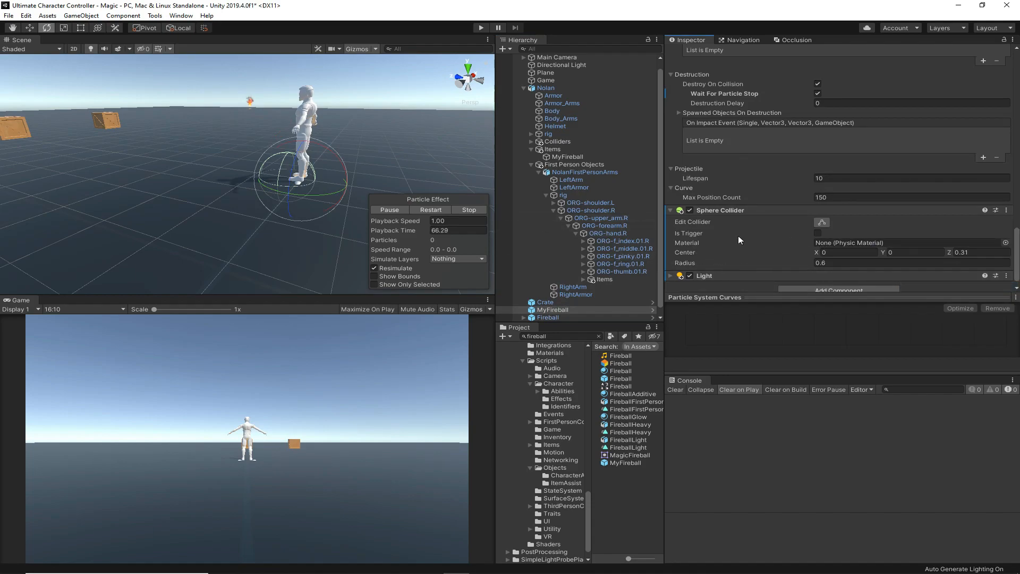
Examine the Particle System settings of the Fireball prefab's FireballGlow, FireballAdd and Fireball child objects.
scroll(550, 313, "down", 1)
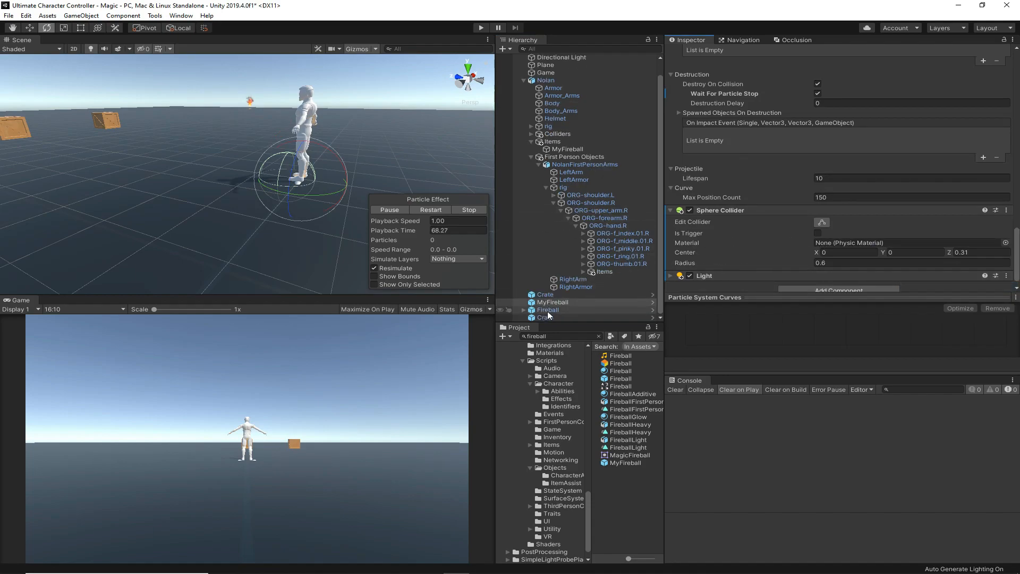
left_click(522, 310)
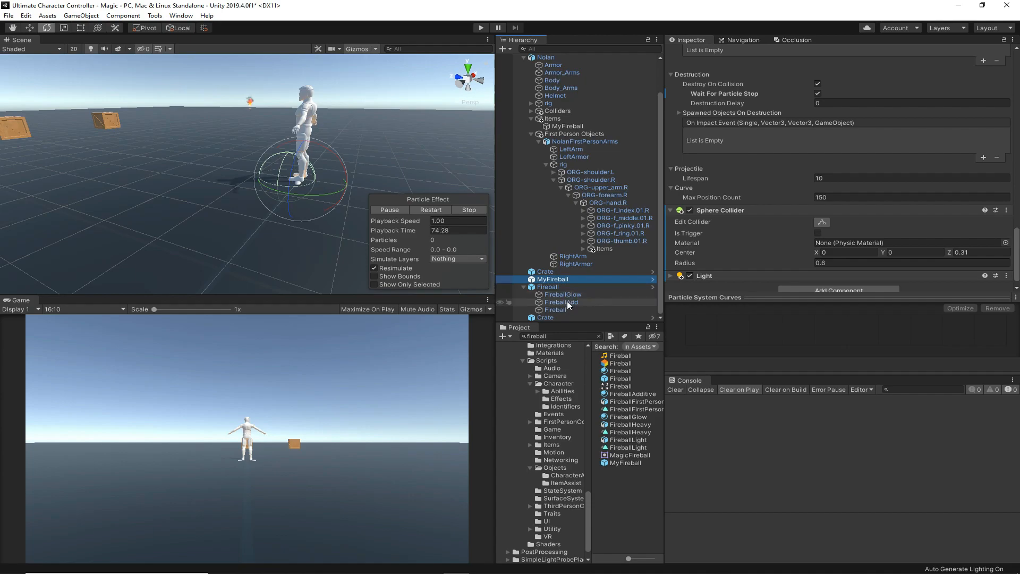
left_click(569, 295)
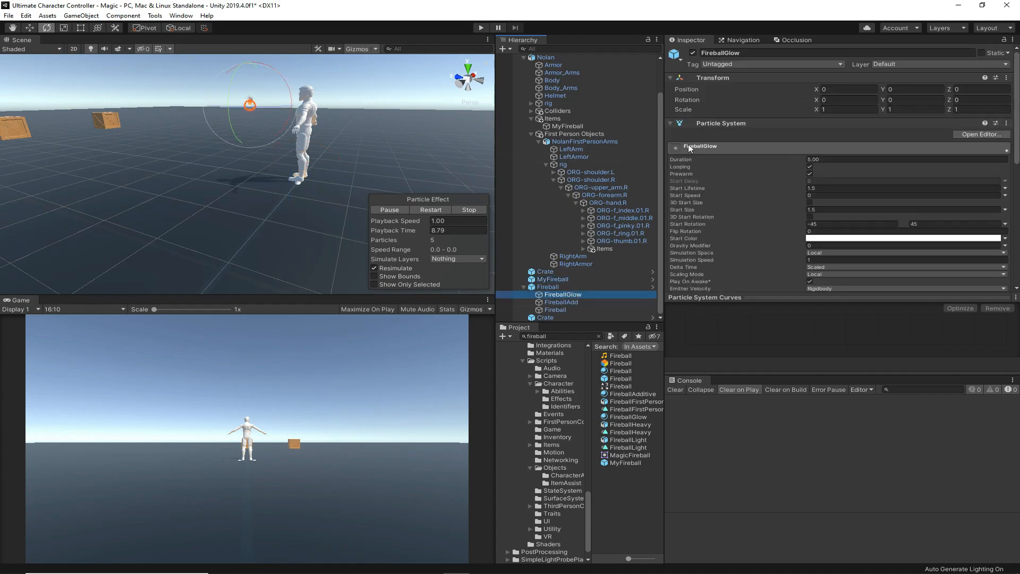
scroll(773, 161, "down", 8)
scroll(772, 155, "up", 8)
scroll(772, 157, "down", 8)
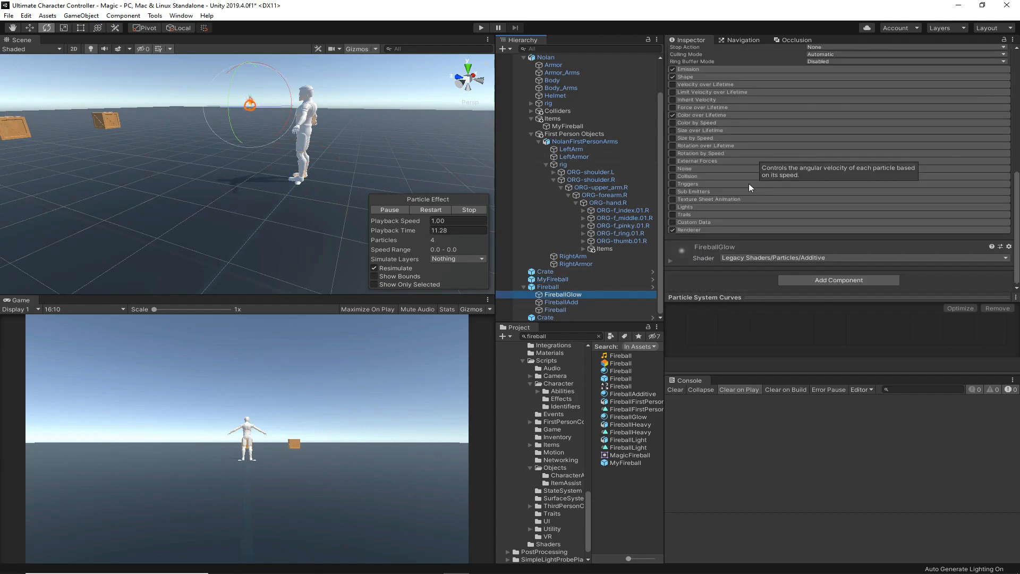
left_click(568, 301)
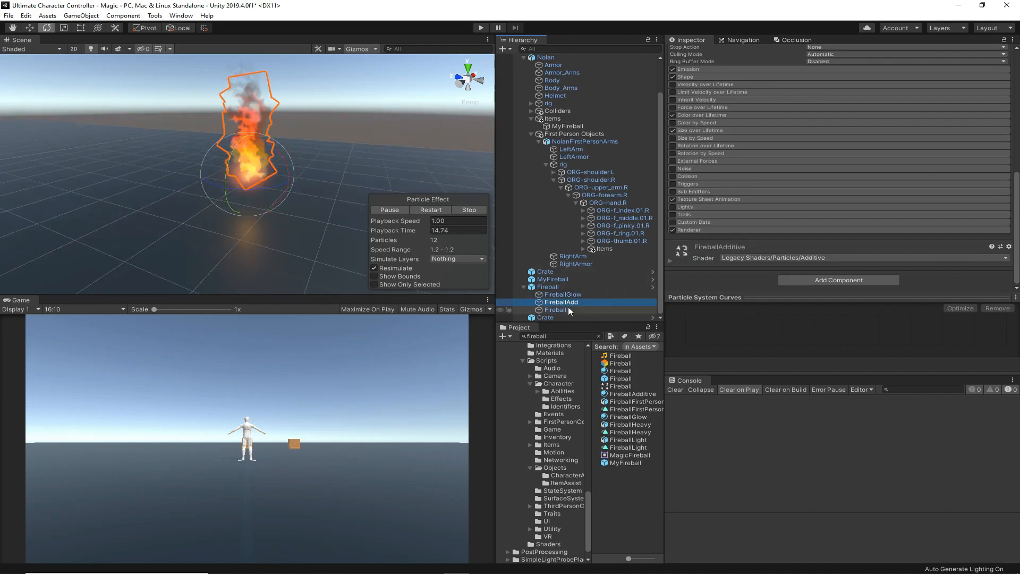
left_click(569, 309)
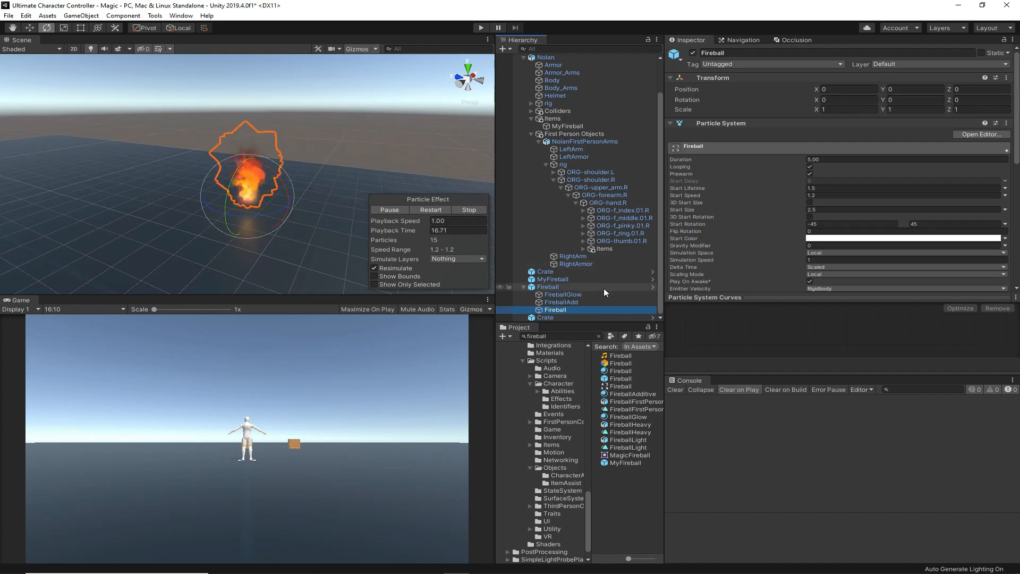
Set the scene Fireball's position to 0, 0, 0 and its X rotation to 0.
left_click(572, 286)
left_click(842, 98)
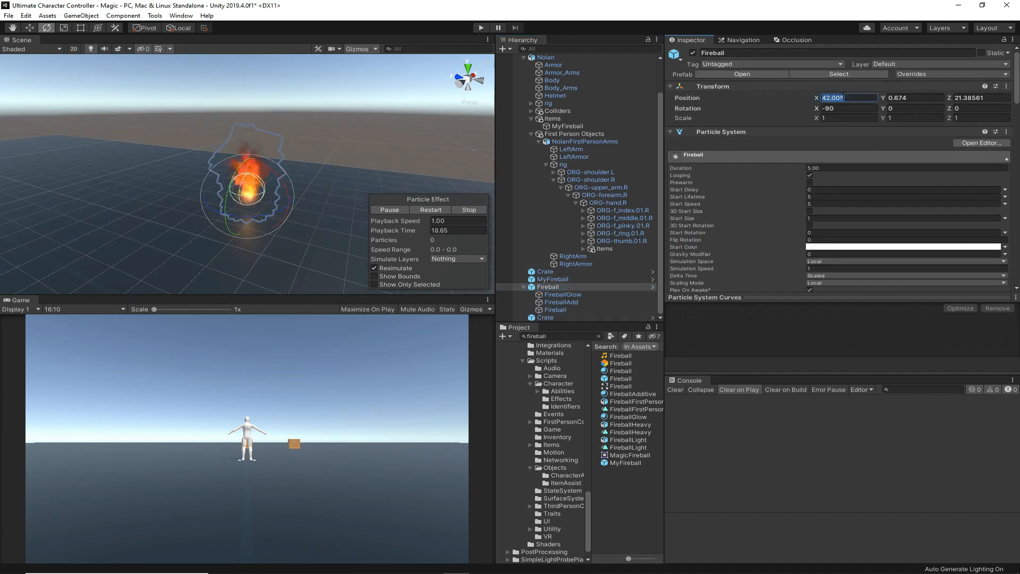
type("0")
key("Tab")
type("0")
key("Tab")
type("0")
key("Tab")
type("0")
Duplicate Fireball's FireballGlow, FireballAdd and Fireball children, parent the copies to MyFireball, and delete the original Fireball from the scene.
left_click(569, 296)
left_click(569, 301, "shift")
key("ctrl+d")
left_click_drag(568, 306, 563, 272)
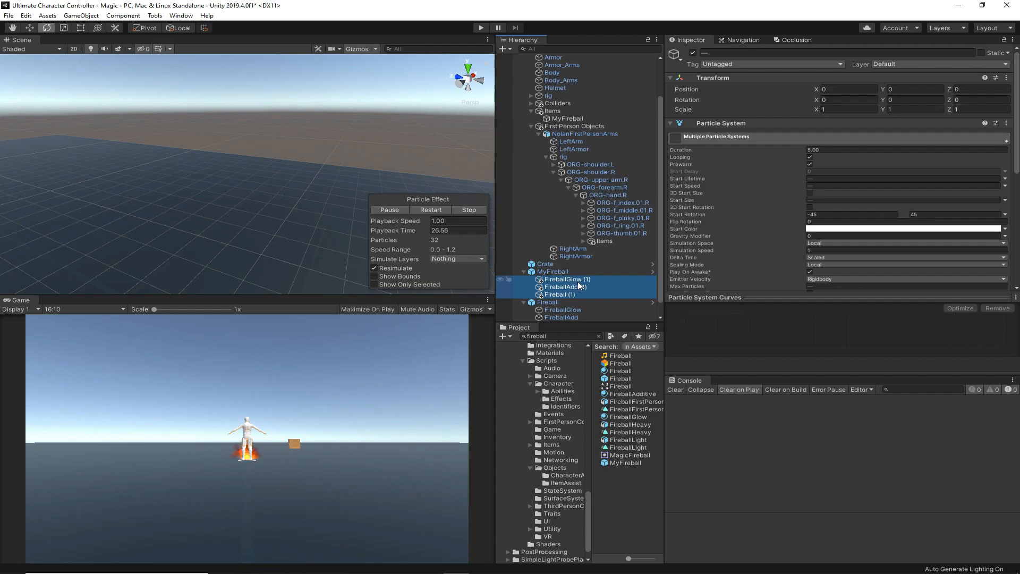
double_click(578, 280)
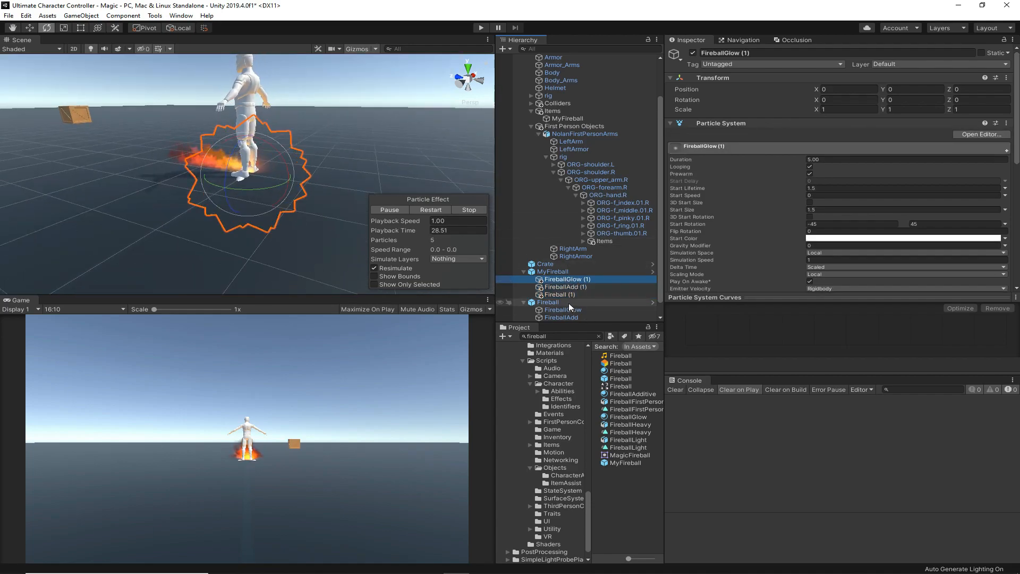
left_click(568, 303)
key("Delete")
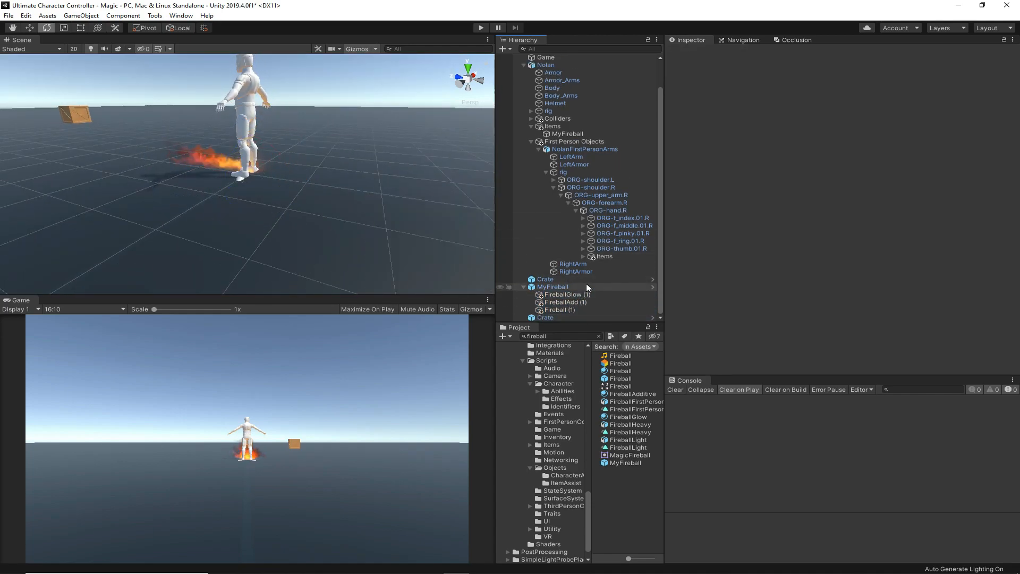
Apply all overrides to the MyFireball prefab and delete its instance from the scene.
left_click(586, 286)
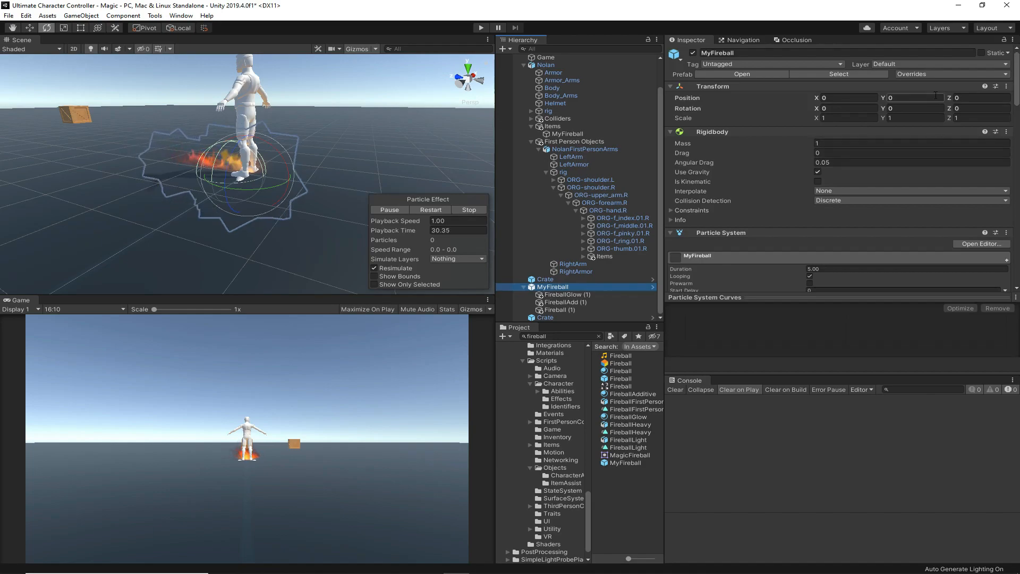
left_click(950, 74)
left_click(985, 200)
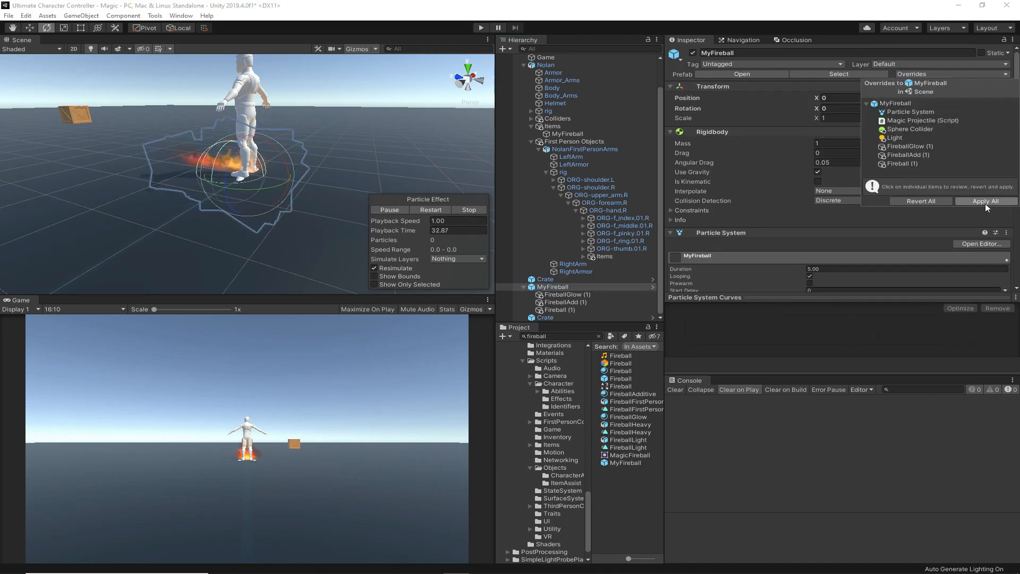
right_click(559, 288)
left_click(611, 339)
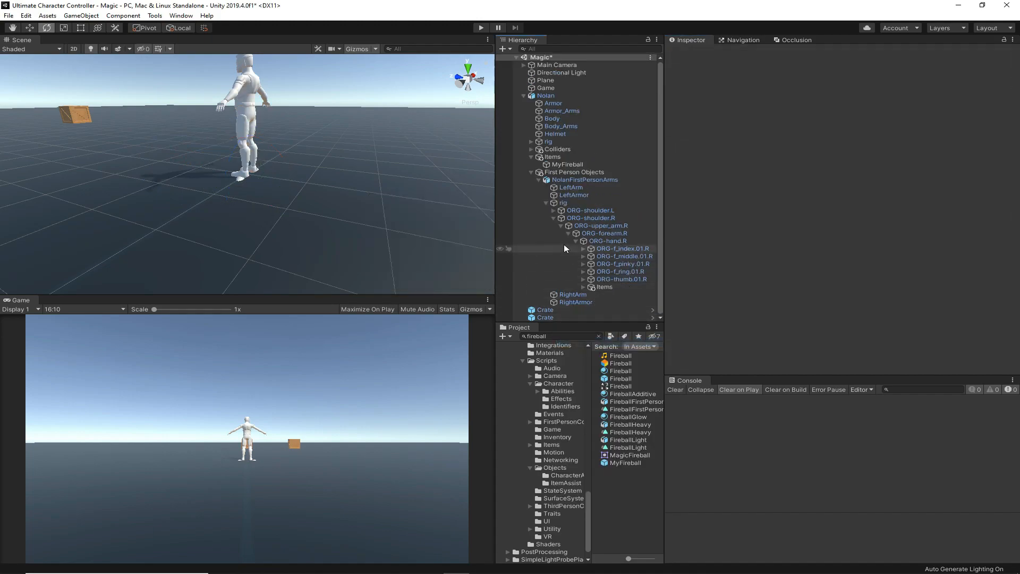
Assign the MyFireball prefab as the Spawn Projectile action's projectile prefab in the Magic Item component of Nolan's MyFireball item.
left_click(556, 164)
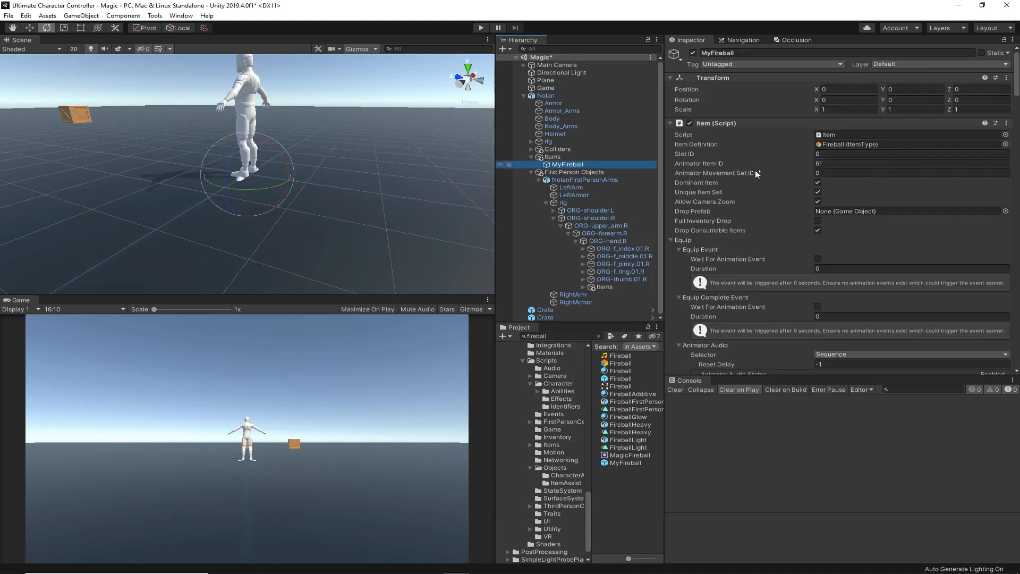
scroll(824, 279, "down", 15)
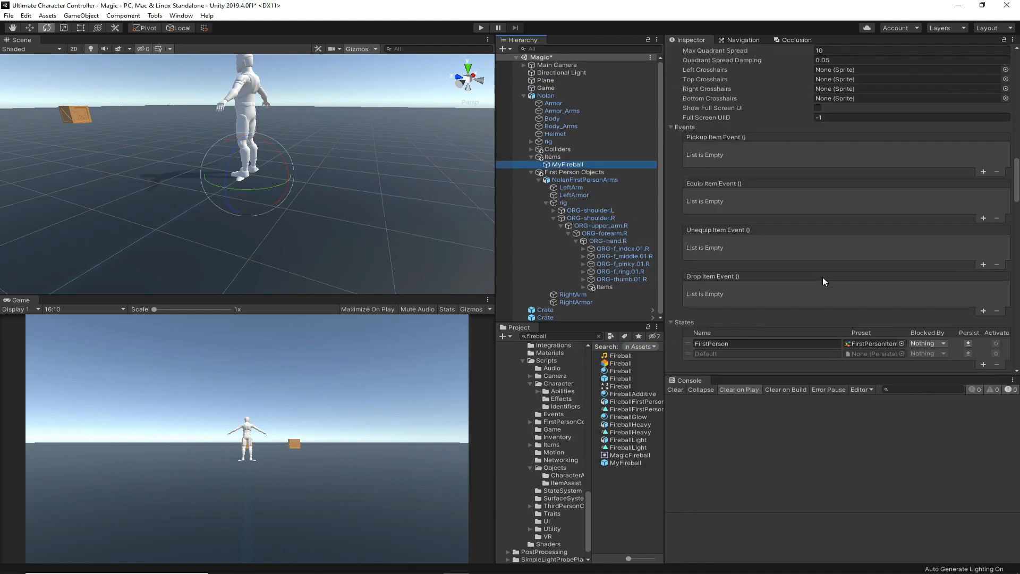
scroll(822, 276, "down", 10)
scroll(744, 182, "down", 3)
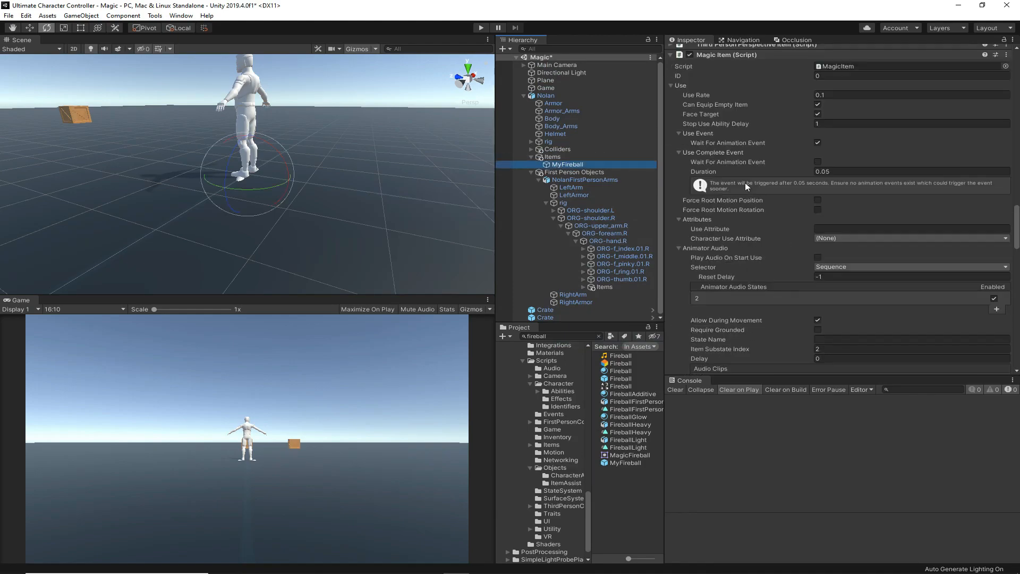
scroll(744, 183, "down", 5)
scroll(797, 173, "down", 5)
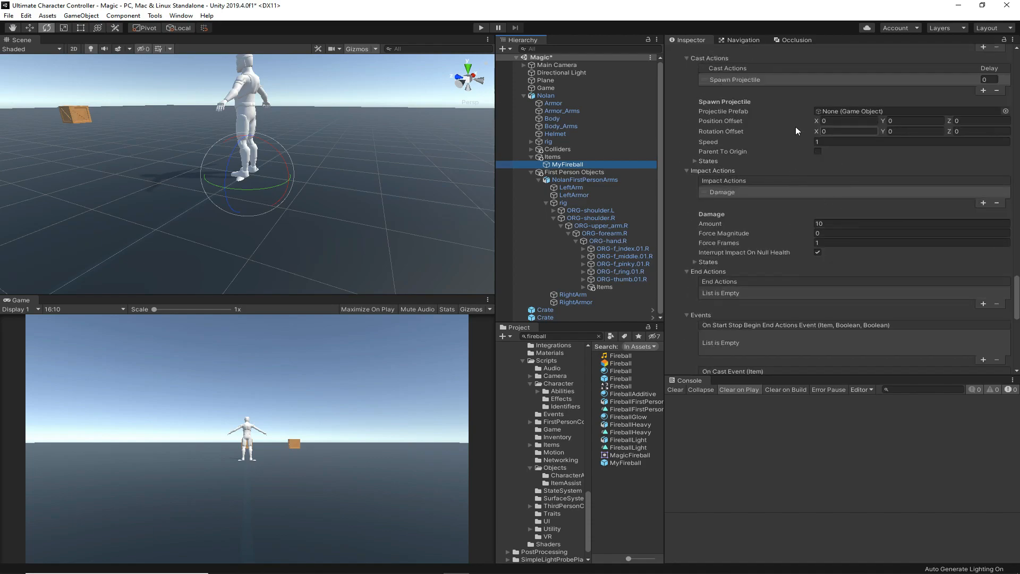
scroll(795, 129, "up", 3)
scroll(797, 129, "up", 3)
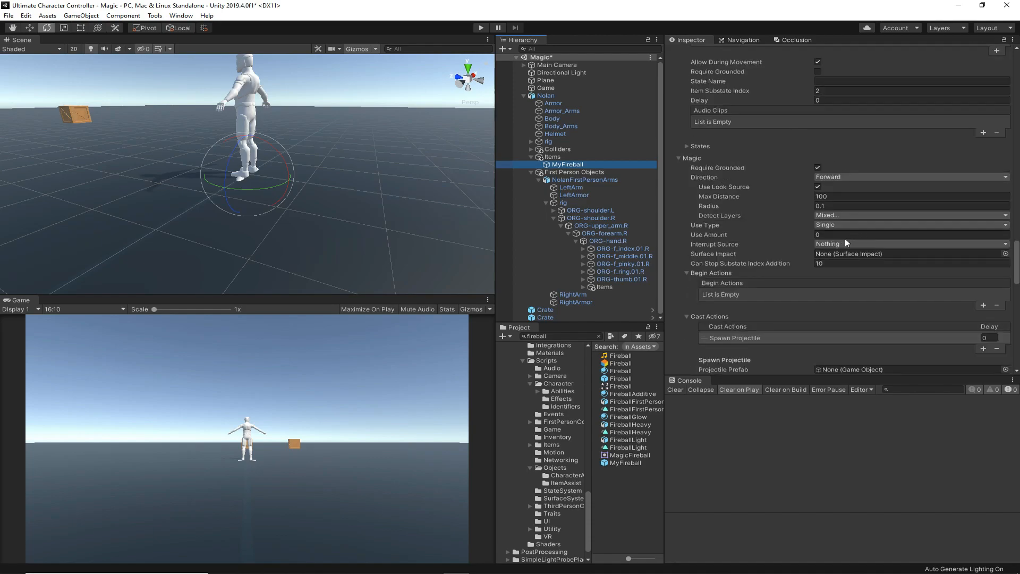
scroll(846, 197, "down", 5)
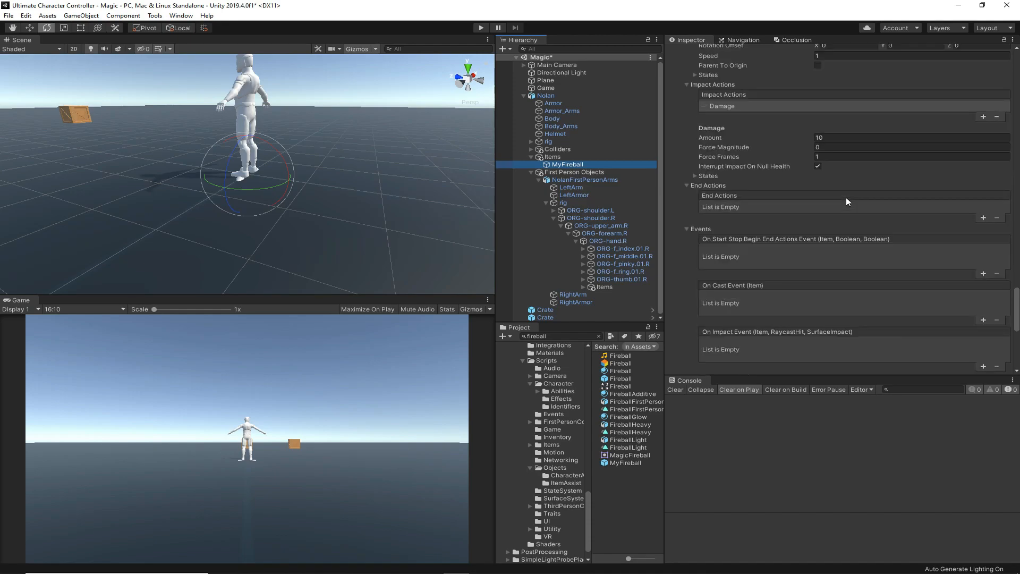
scroll(754, 129, "up", 3)
left_click(751, 197)
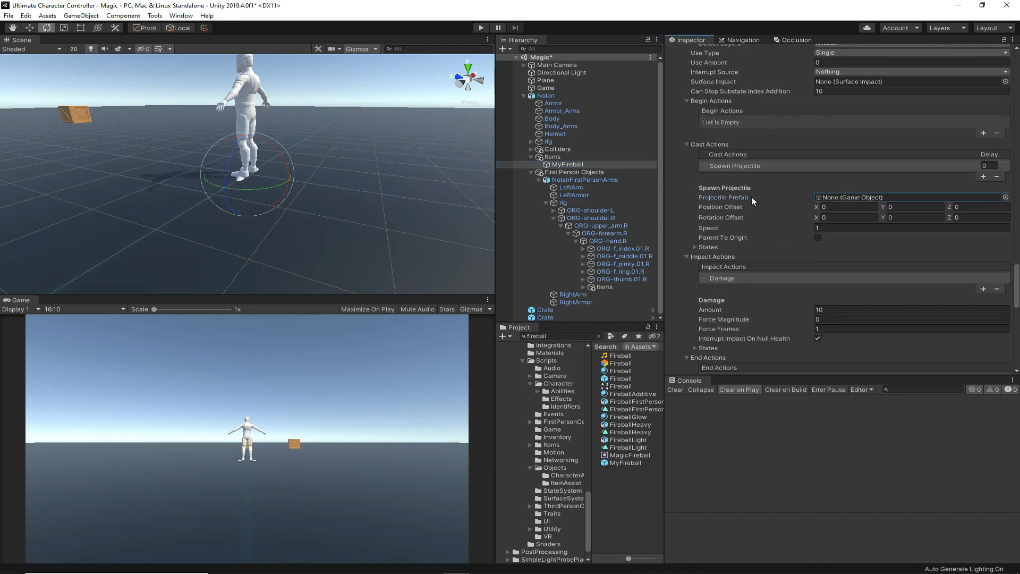
left_click_drag(626, 460, 879, 197)
left_click(625, 513)
Play-test casting the fireball, examine its flight and orientation in the scene, and stop playing.
left_click(481, 27)
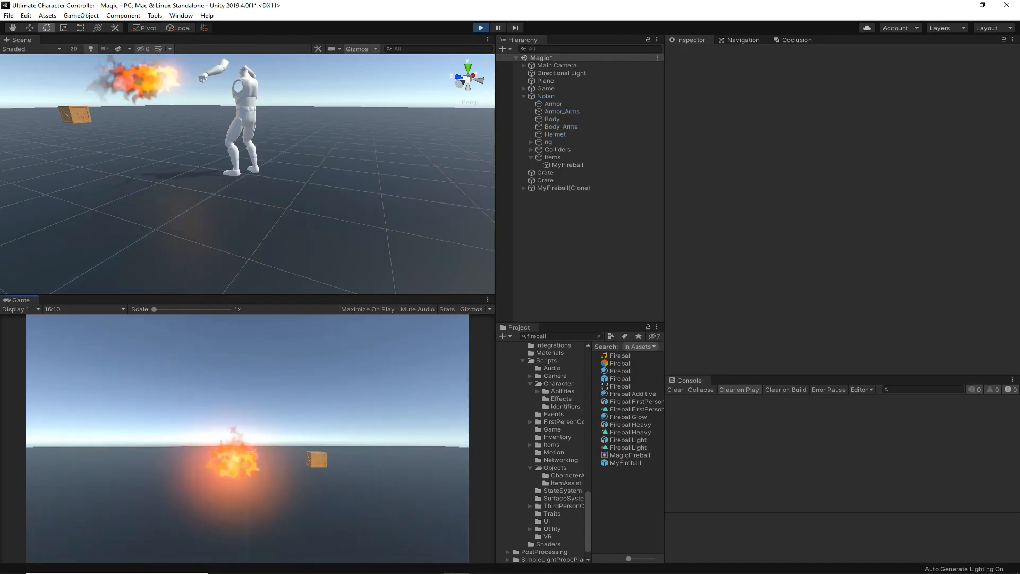
key("Escape")
middle_click_drag(144, 163, 391, 268)
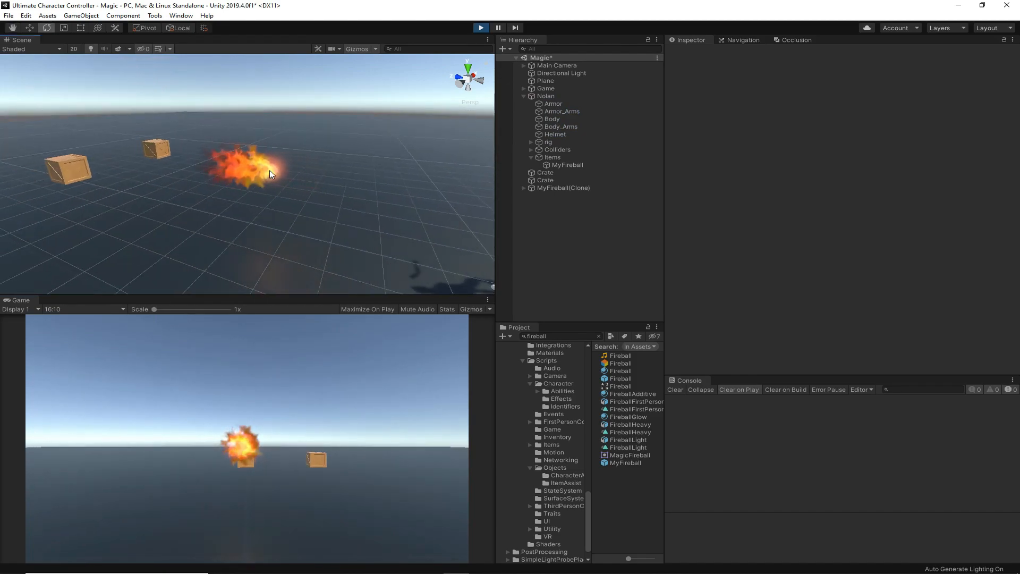
scroll(263, 171, "up", 5)
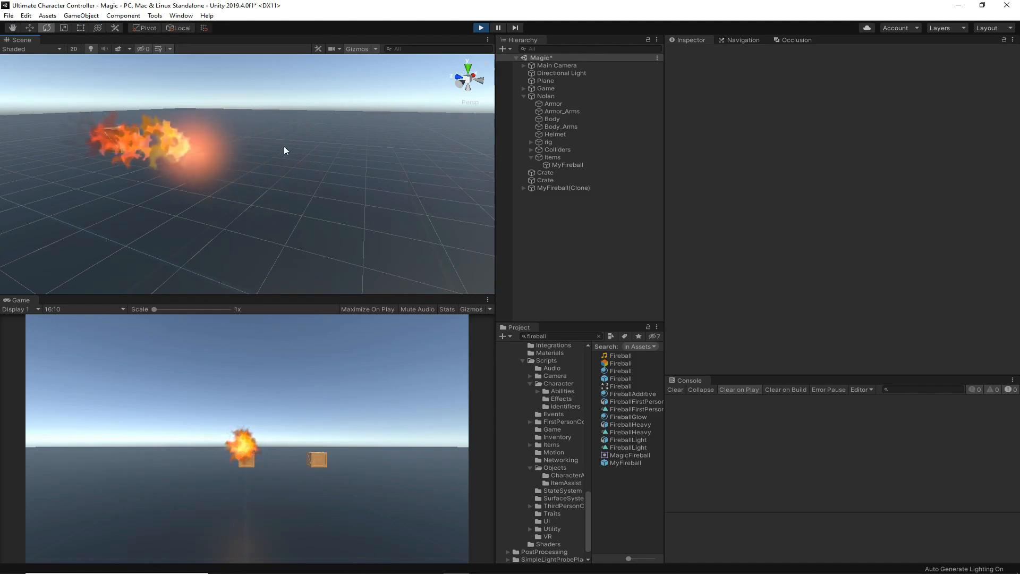
left_click(480, 28)
Set the MyFireball item's Spawn Projectile rotation offset to 180 on X and its speed to 10.
left_click(565, 165)
scroll(828, 310, "down", 20)
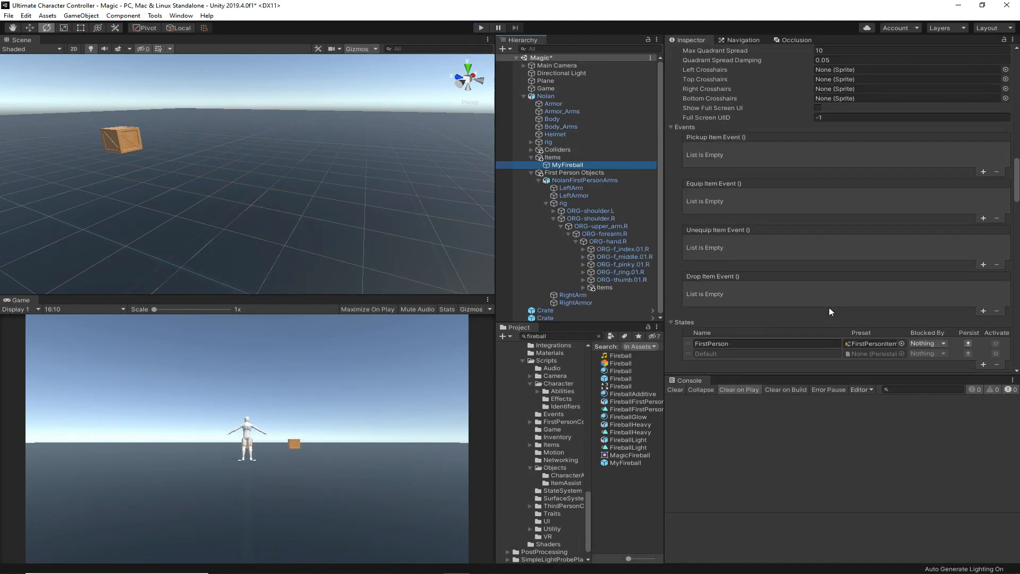
scroll(828, 307, "down", 15)
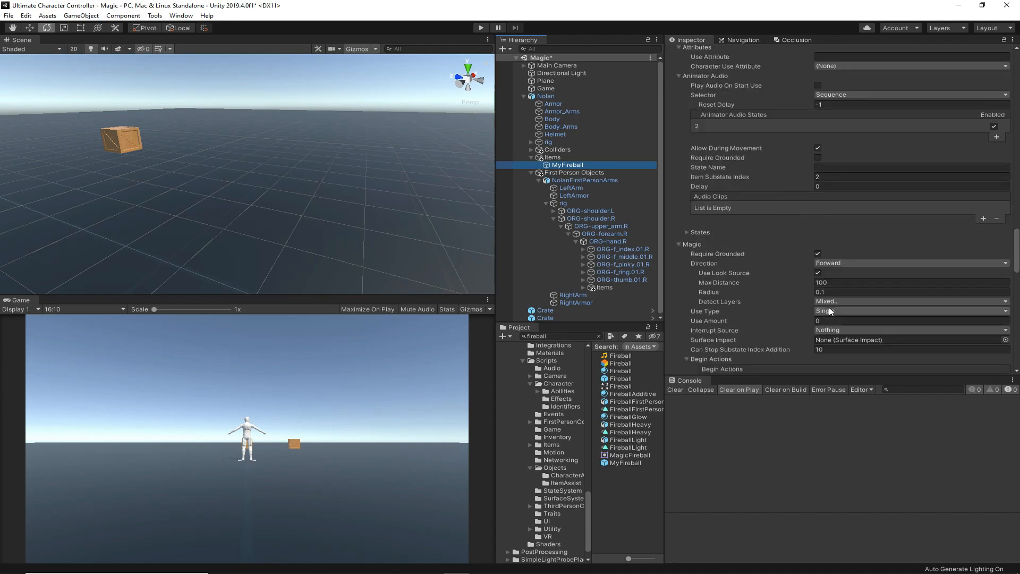
scroll(827, 304, "down", 4)
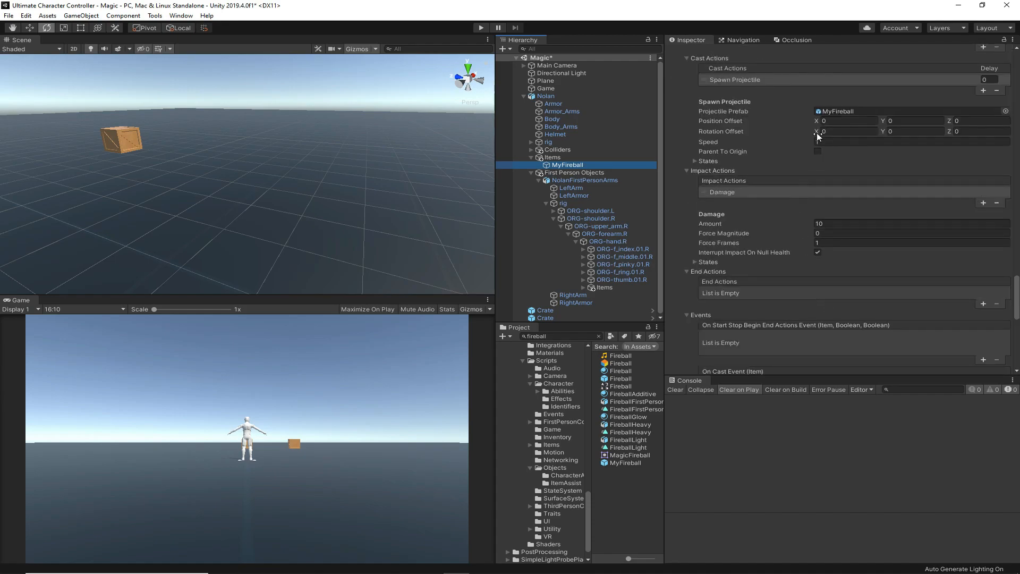
left_click(831, 131)
left_click(838, 141)
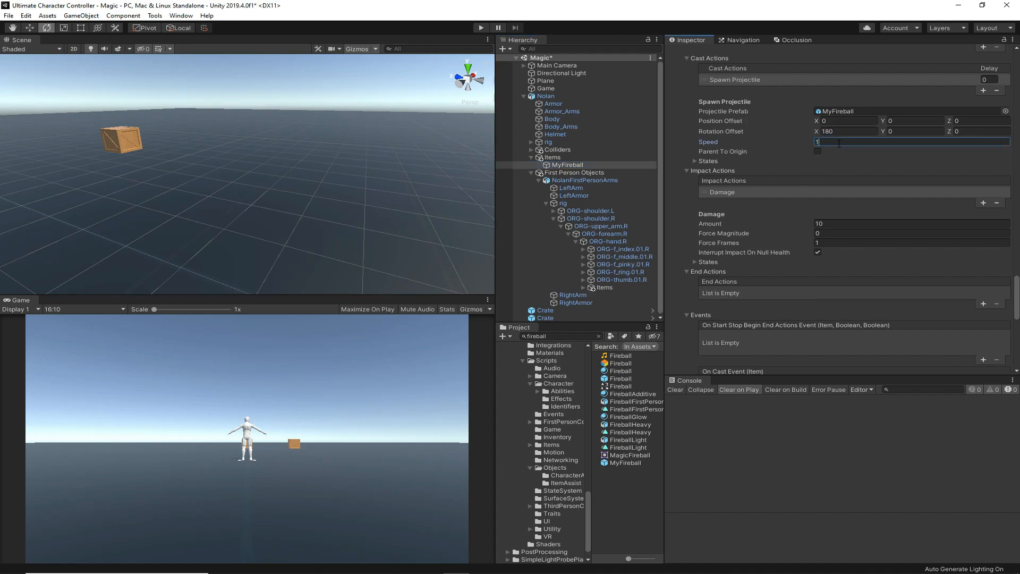
type("10")
Play-test casting fireballs at the crate in third-person view, examine the burning crate up close, and stop playing.
left_click(482, 28)
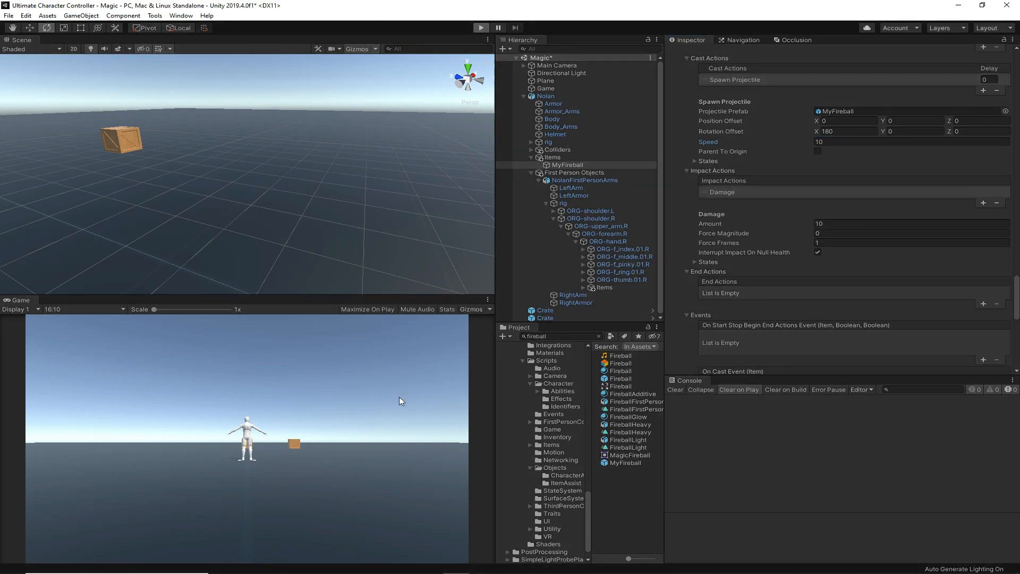
key("ctrl+p")
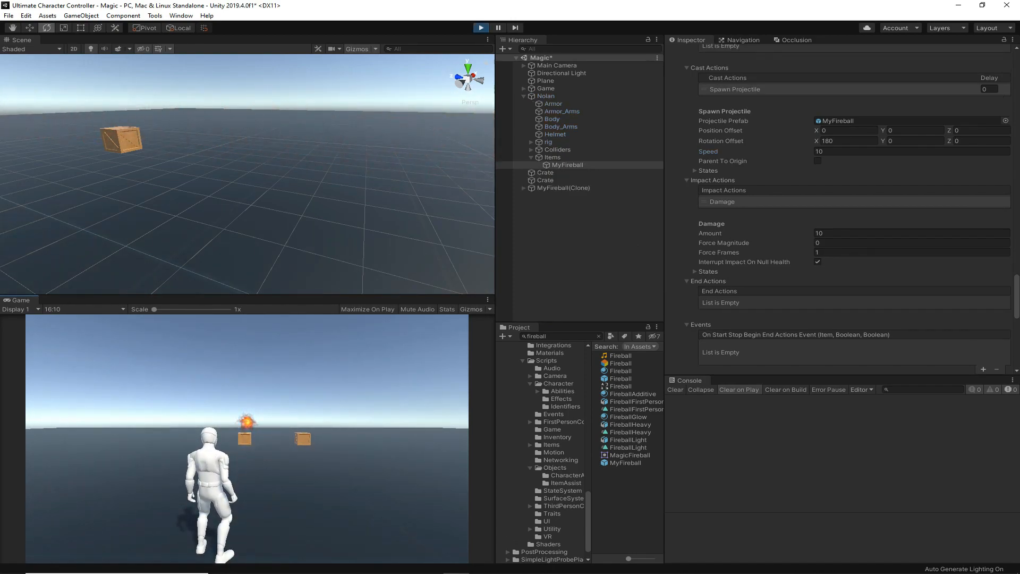
key("ctrl")
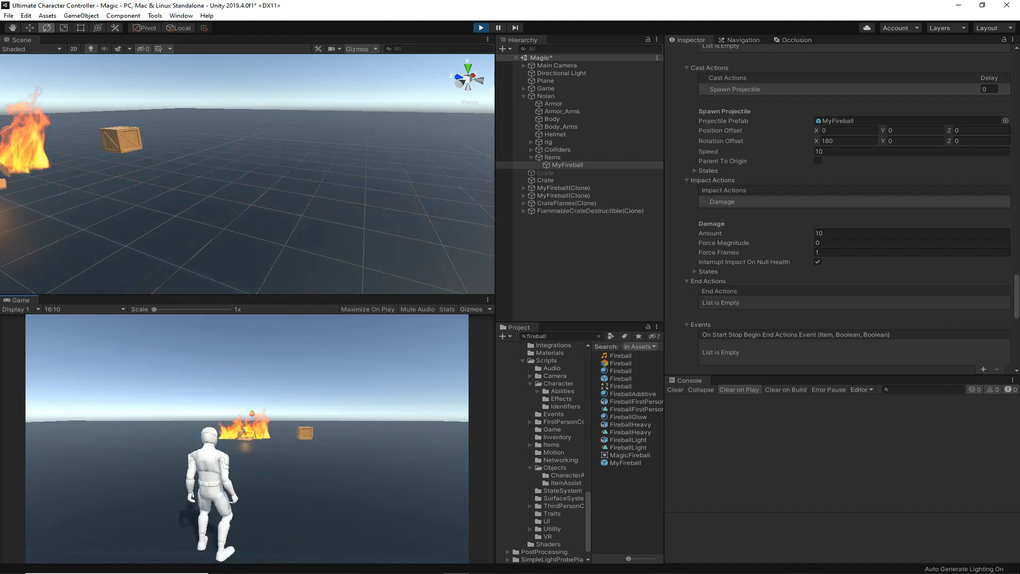
right_click_drag(355, 259, 218, 211)
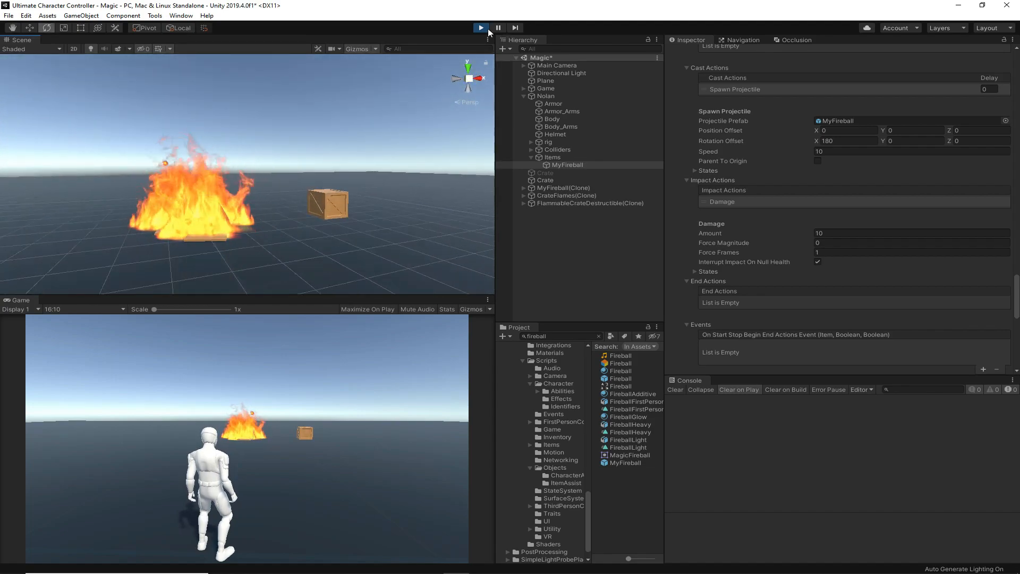
left_click(485, 28)
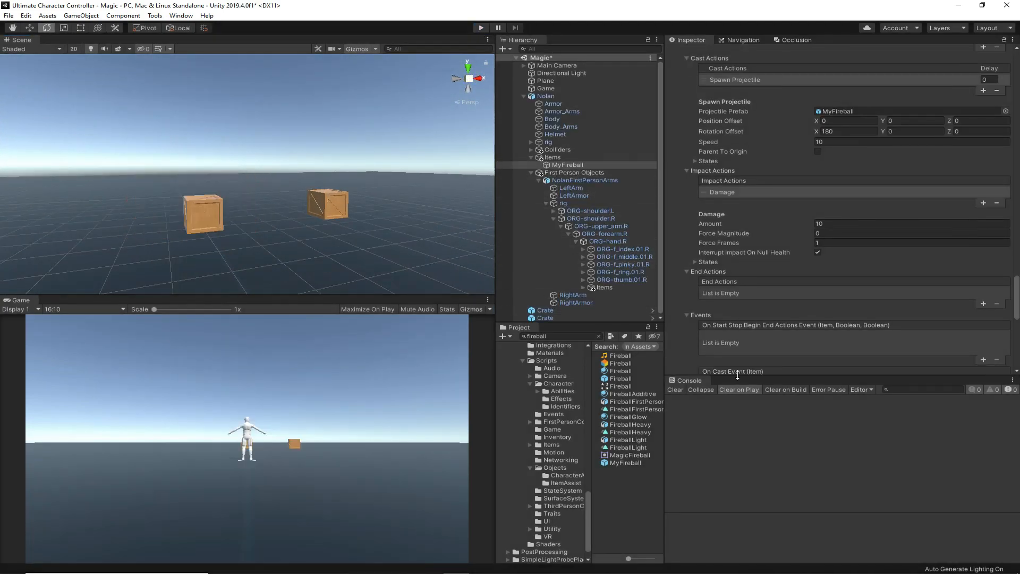
Inspect the target crate's Damage Zone and Flammable Crate components, and play-test casting two fireballs toward it in first-person view.
left_click(216, 209)
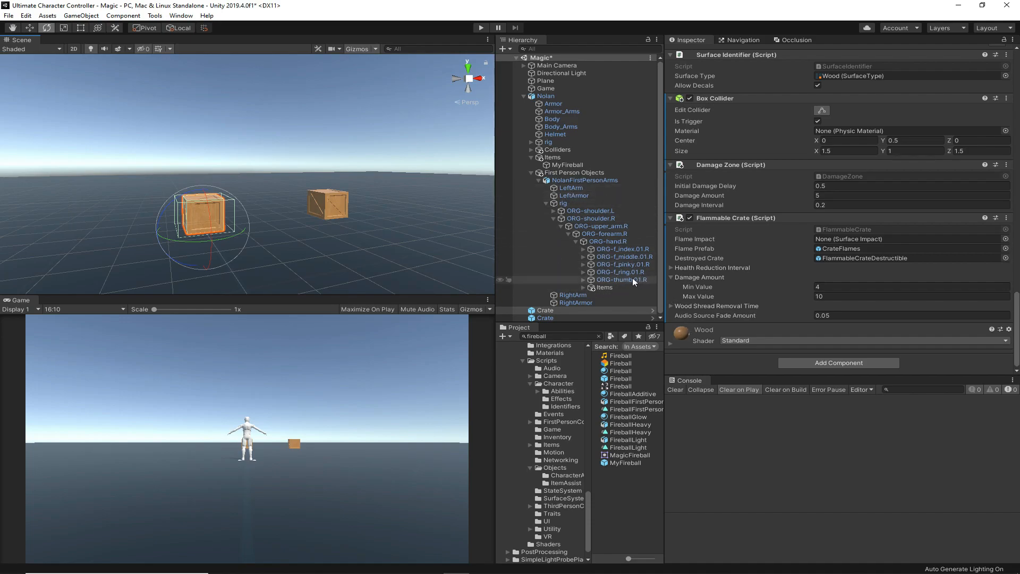
left_click(590, 165)
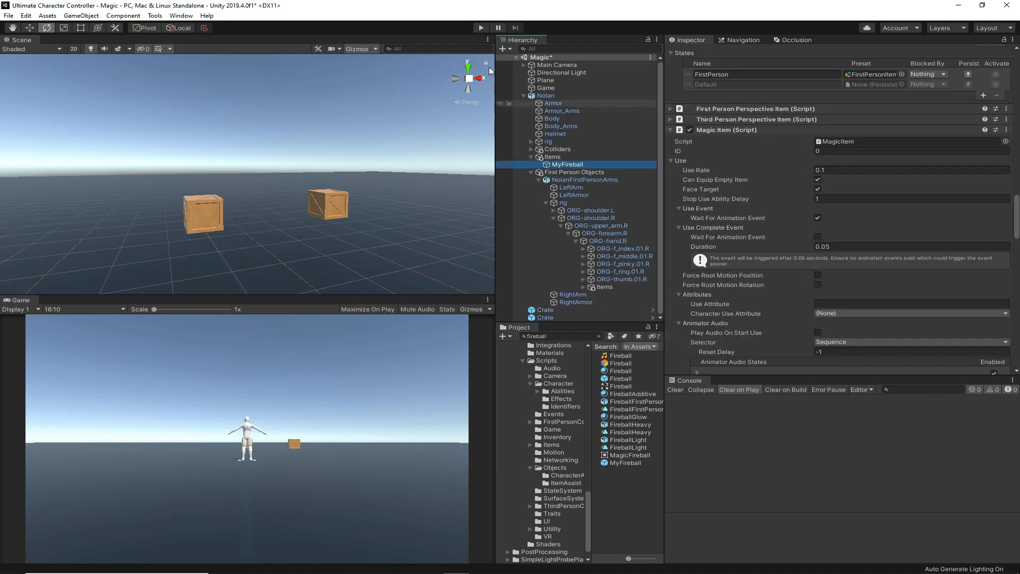
left_click(481, 27)
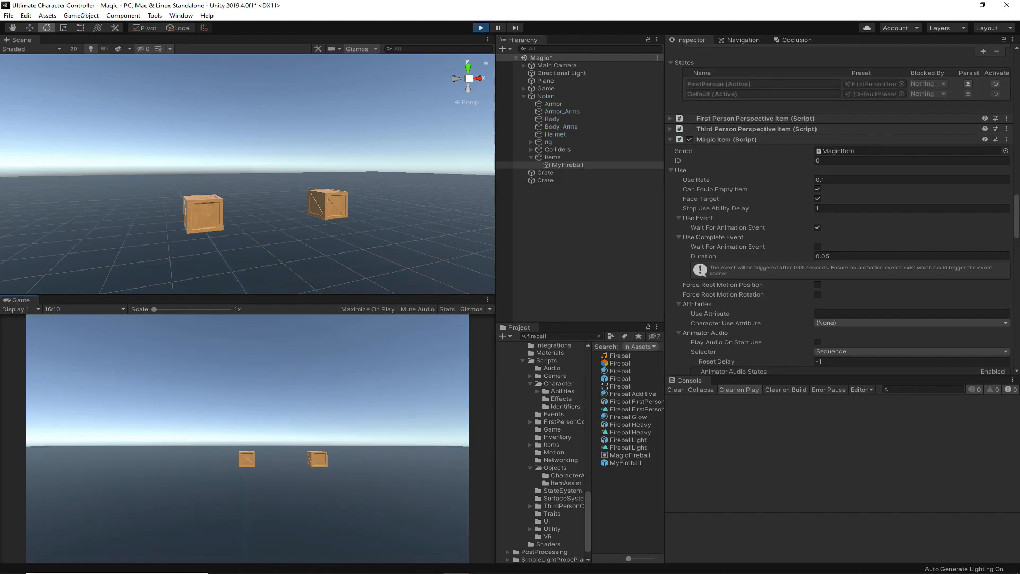
left_click(247, 438)
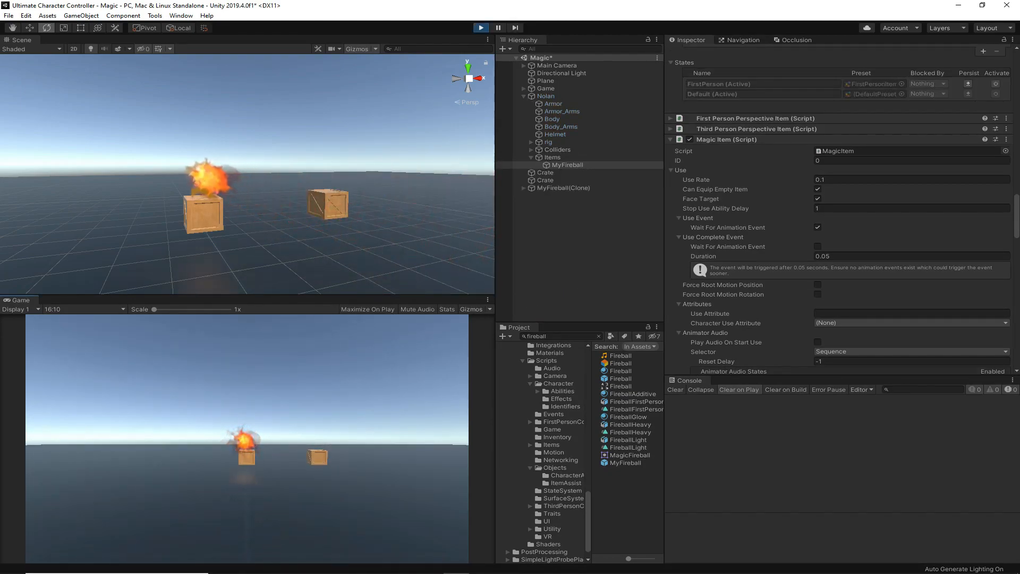
left_click(247, 438)
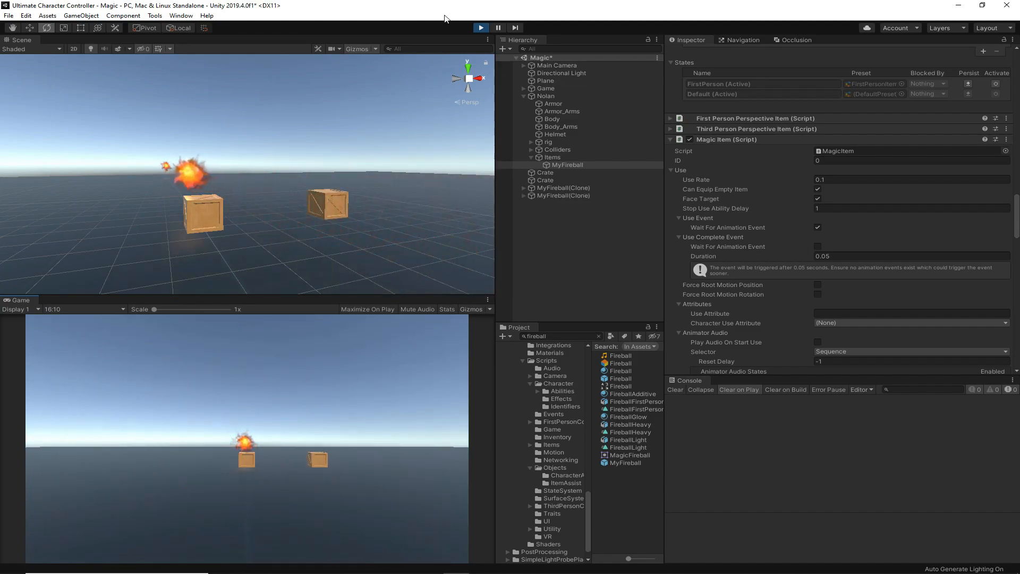
left_click(485, 27)
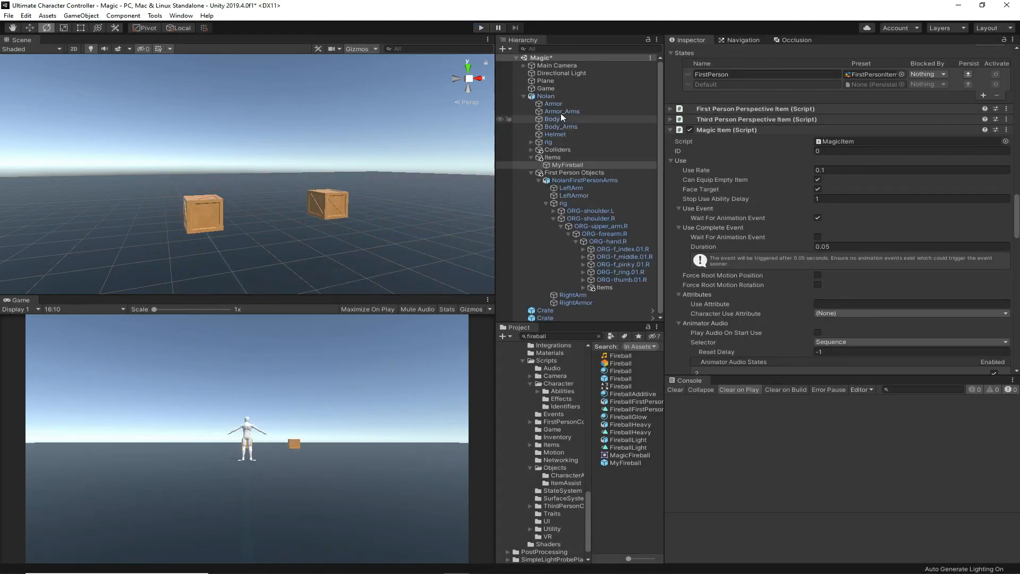
left_click(562, 104)
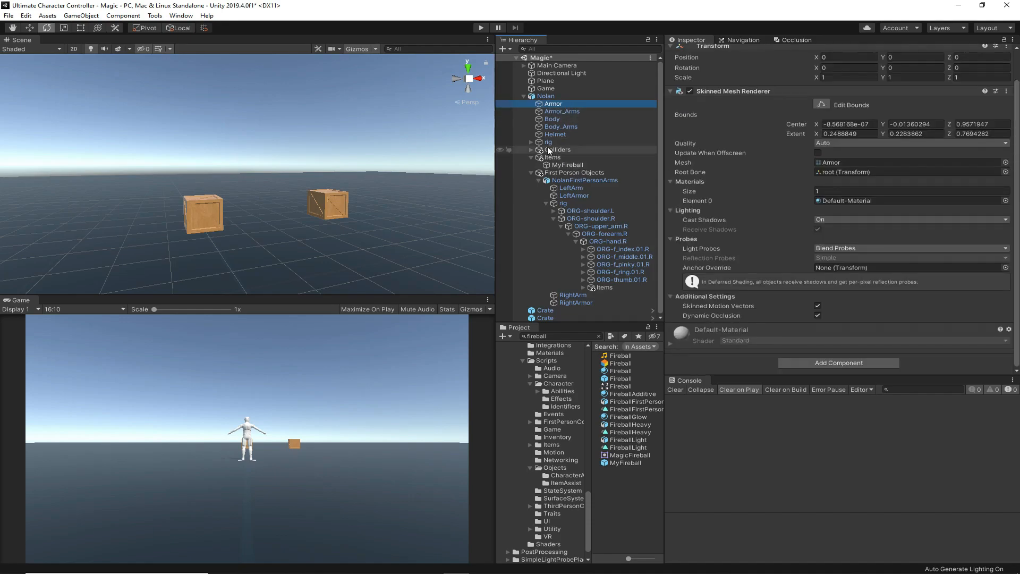
left_click(818, 153)
left_click(579, 111)
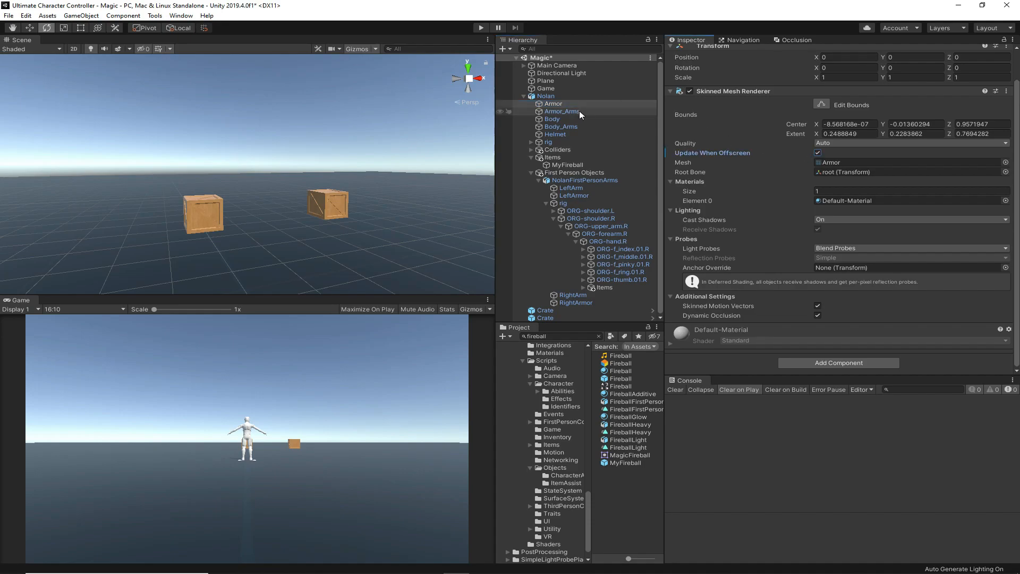
left_click(818, 152)
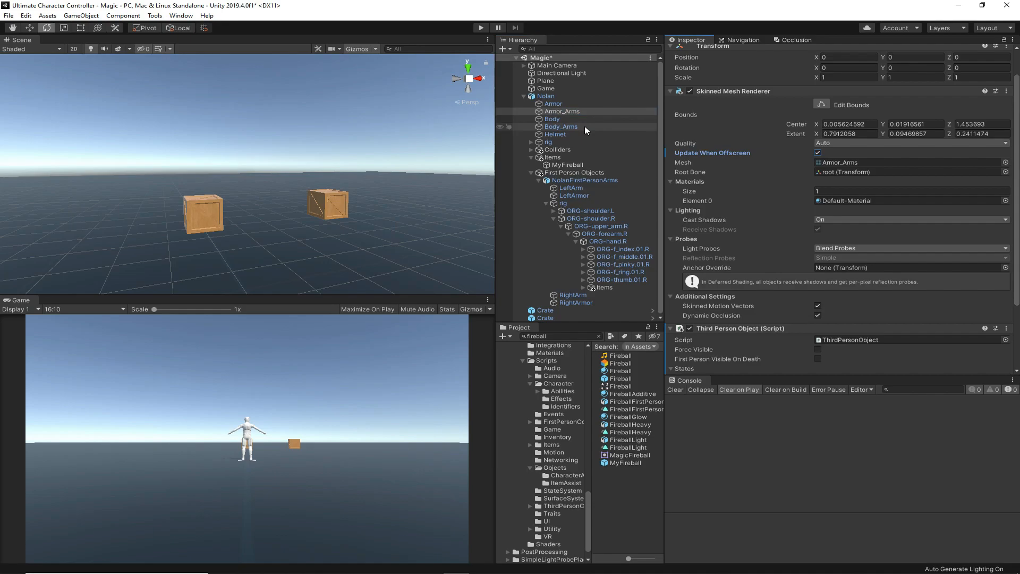
left_click(584, 126)
left_click(818, 152)
left_click(594, 133)
left_click(818, 153)
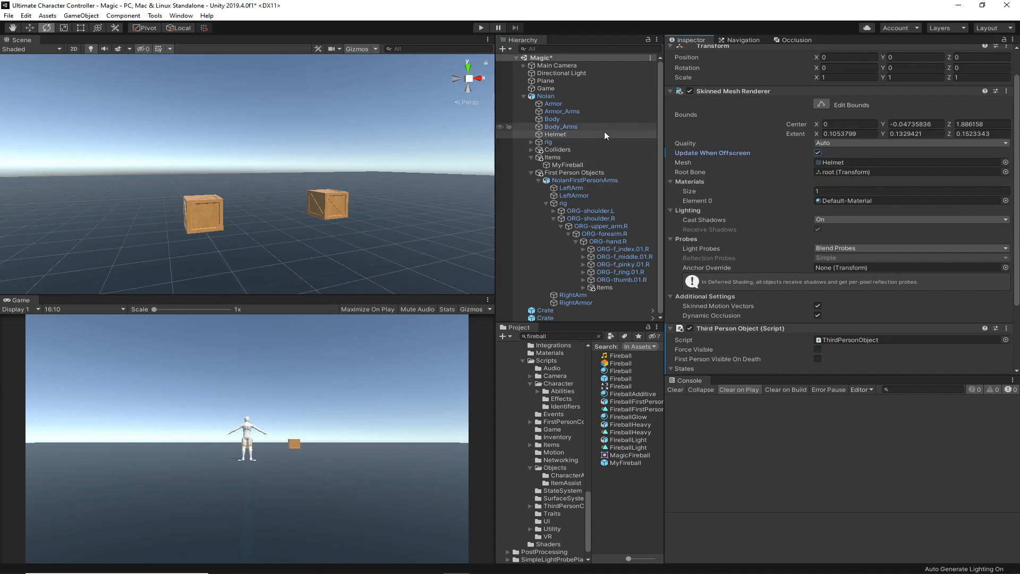
left_click(576, 126)
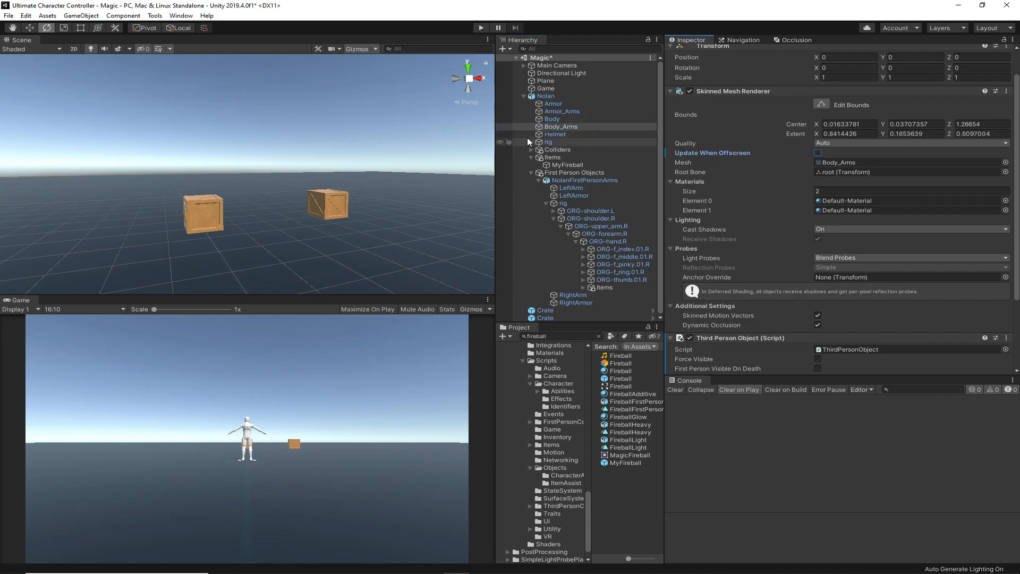
left_click(594, 113)
left_click(577, 104)
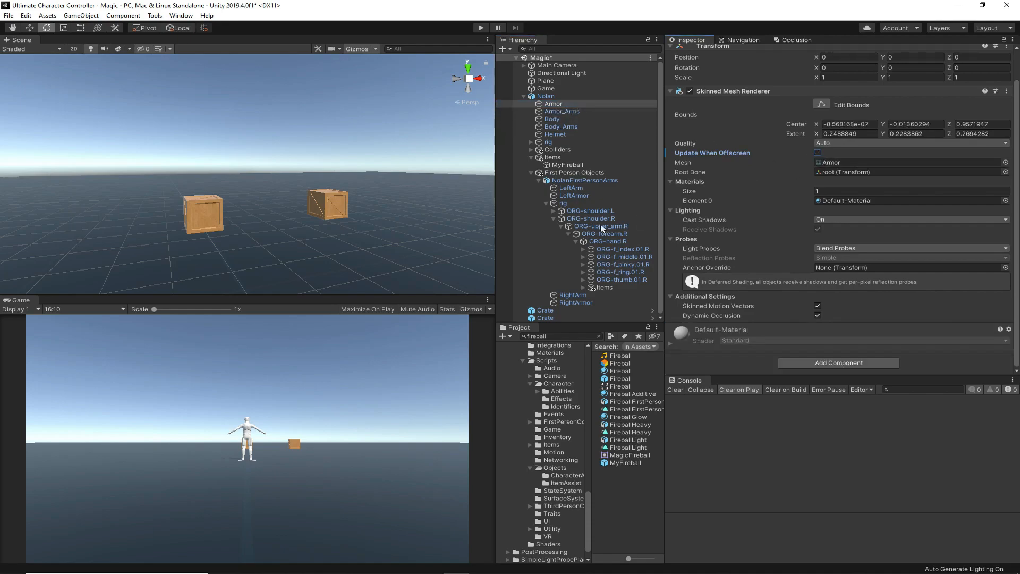
Enable Update When Offscreen on the first-person LeftArm, LeftArmor, RightArm and RightArmor skinned mesh renderers.
left_click(584, 194)
left_click(590, 187, "ctrl")
left_click(574, 295, "ctrl")
left_click(575, 302, "ctrl")
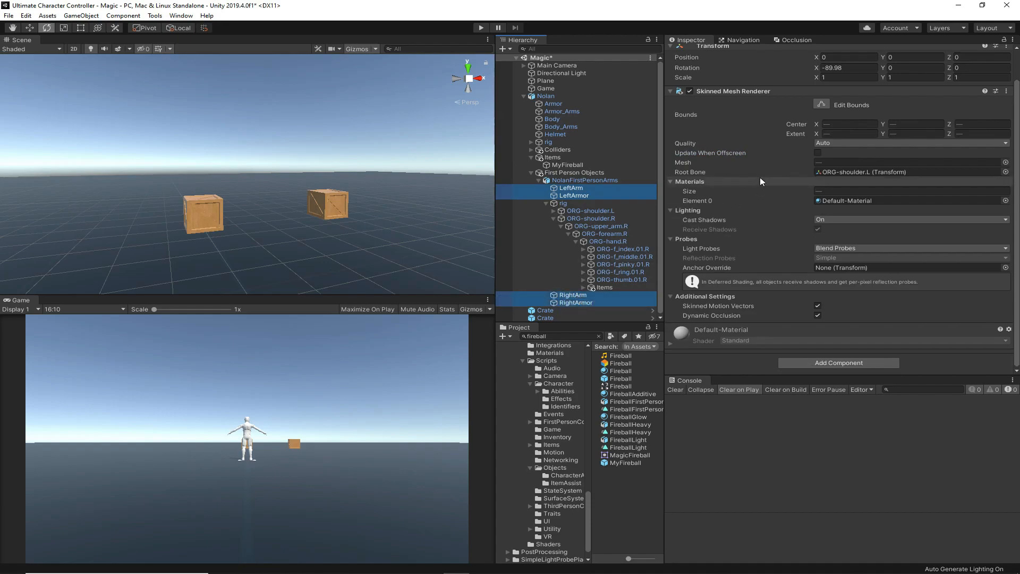
left_click(818, 153)
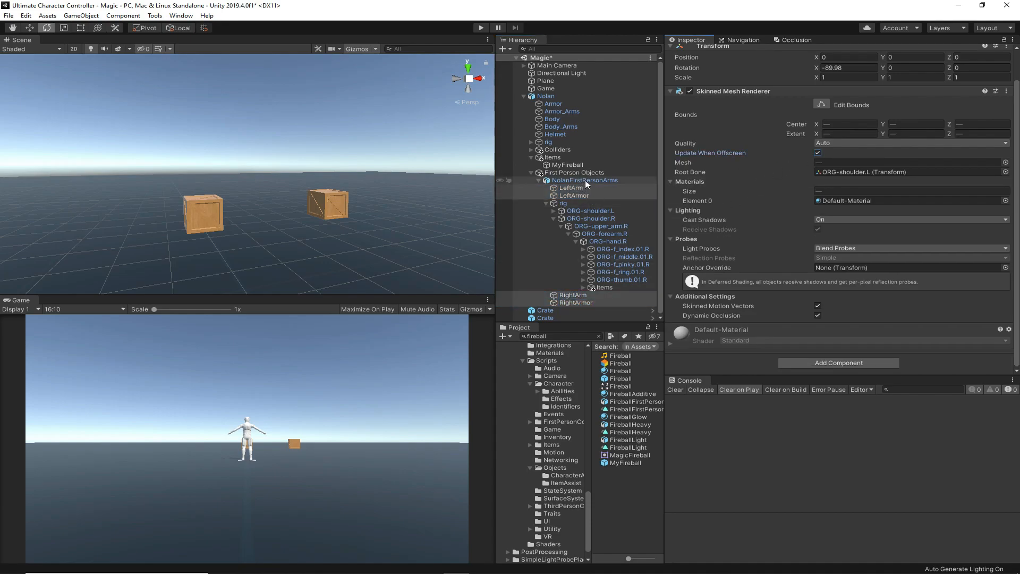
Play-test casting several fireballs in first-person view, examine the character's casting pose in the scene, and stop playing.
left_click(481, 27)
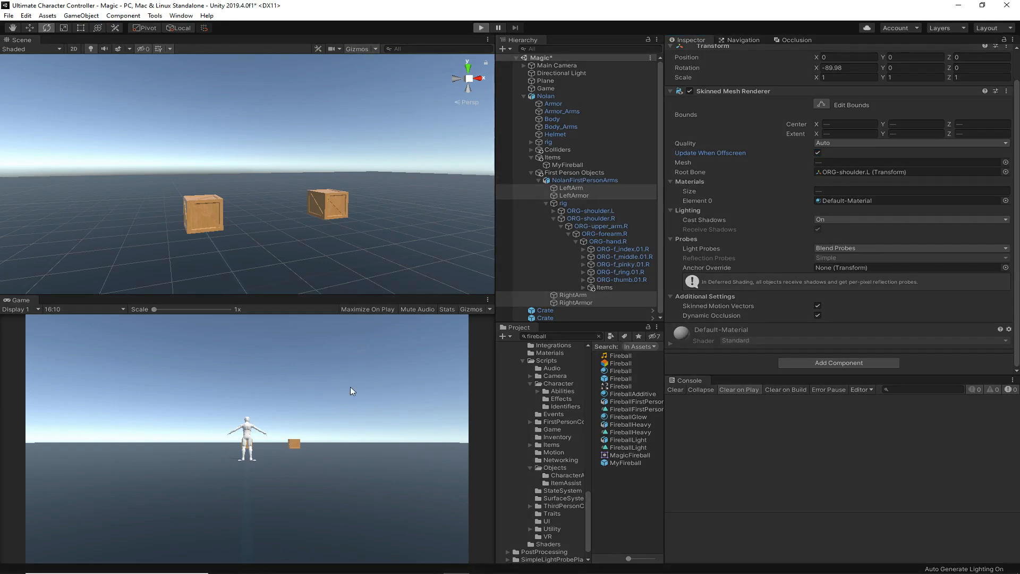
left_click(247, 438)
key("Escape")
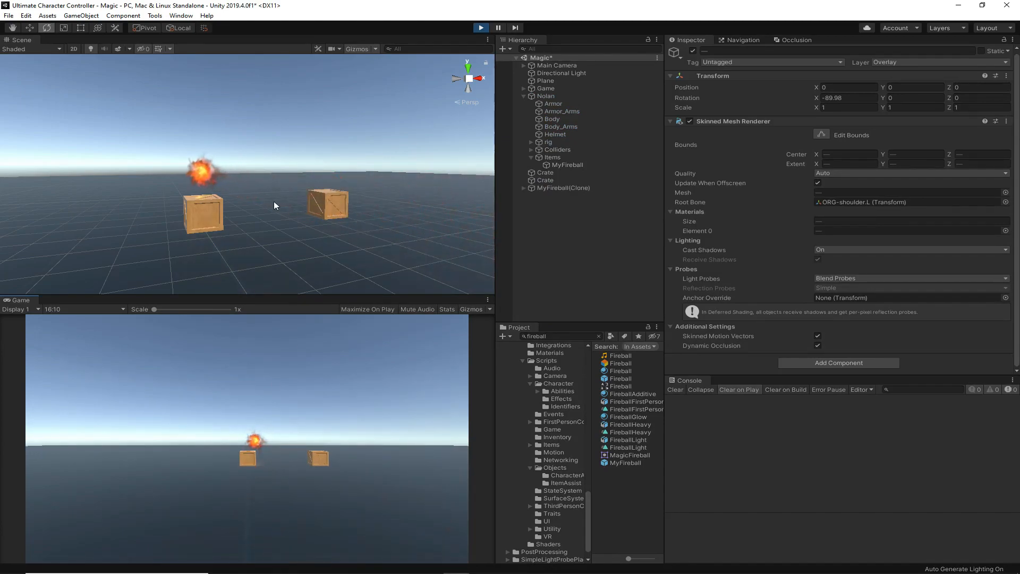
right_click_drag(276, 201, 547, 247)
middle_click_drag(468, 199, 183, 196)
left_click(247, 439)
left_click(247, 439)
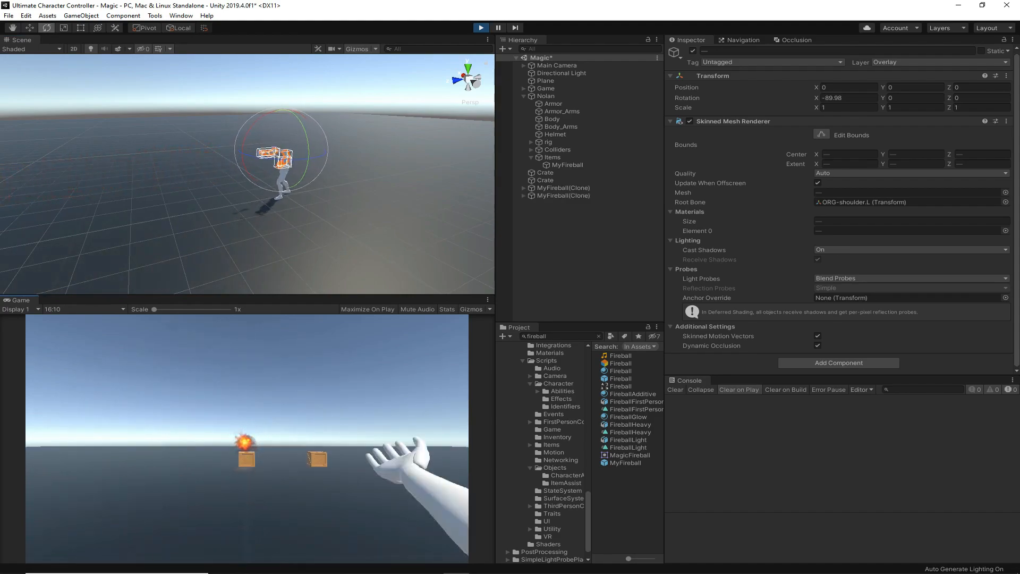
key("Escape")
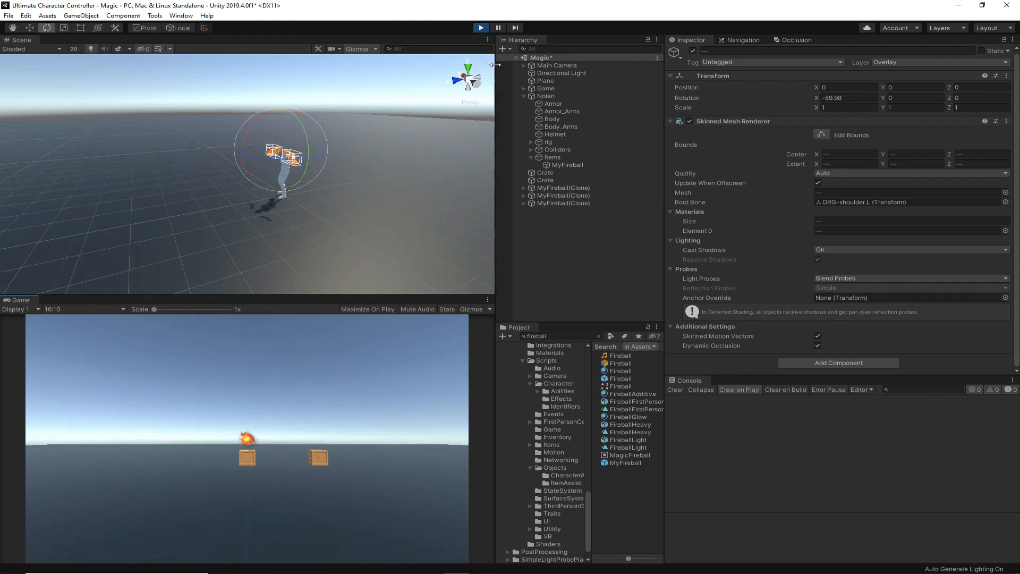
left_click(392, 391)
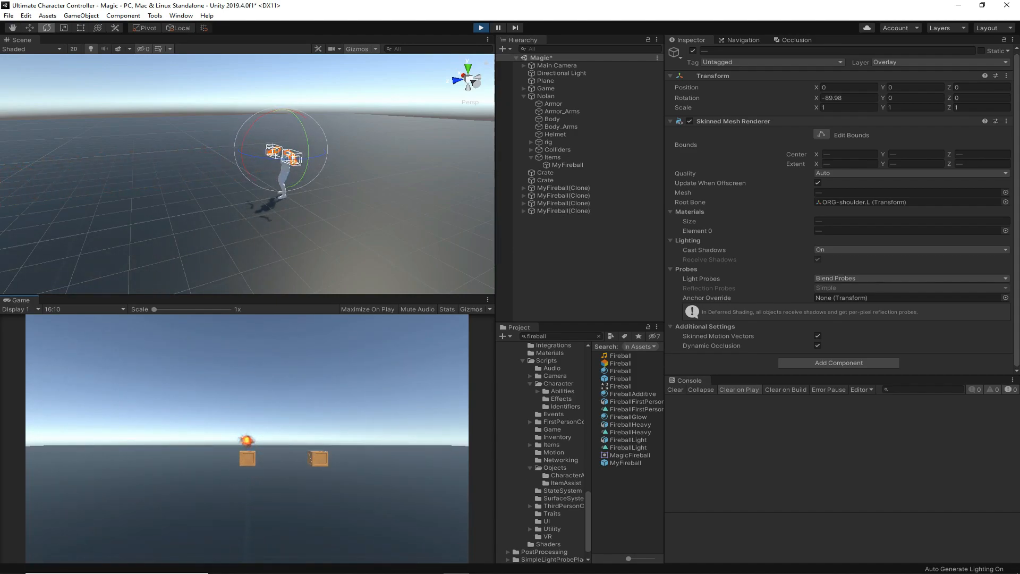
key("Escape")
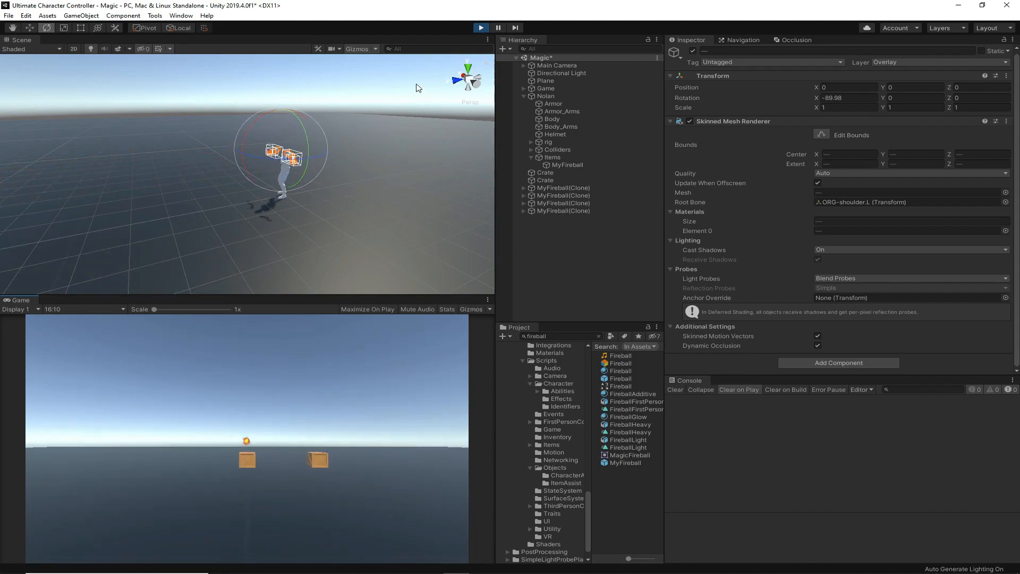
left_click(481, 27)
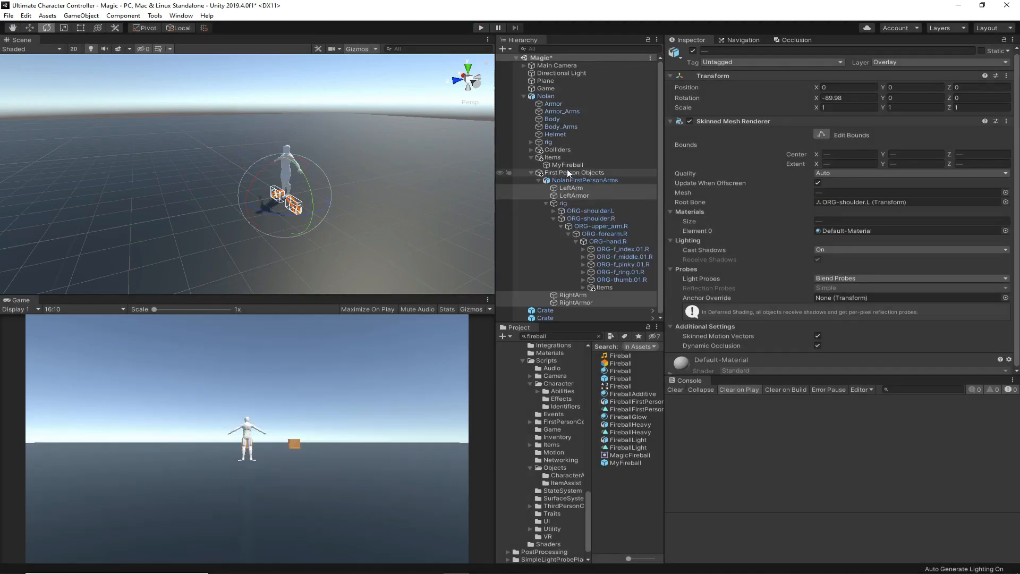
Set the MyFireball item's Stop Use Ability Delay to 0 and enable Wait For Animation Event for its Use Complete Event.
left_click(566, 164)
scroll(801, 261, "down", 5)
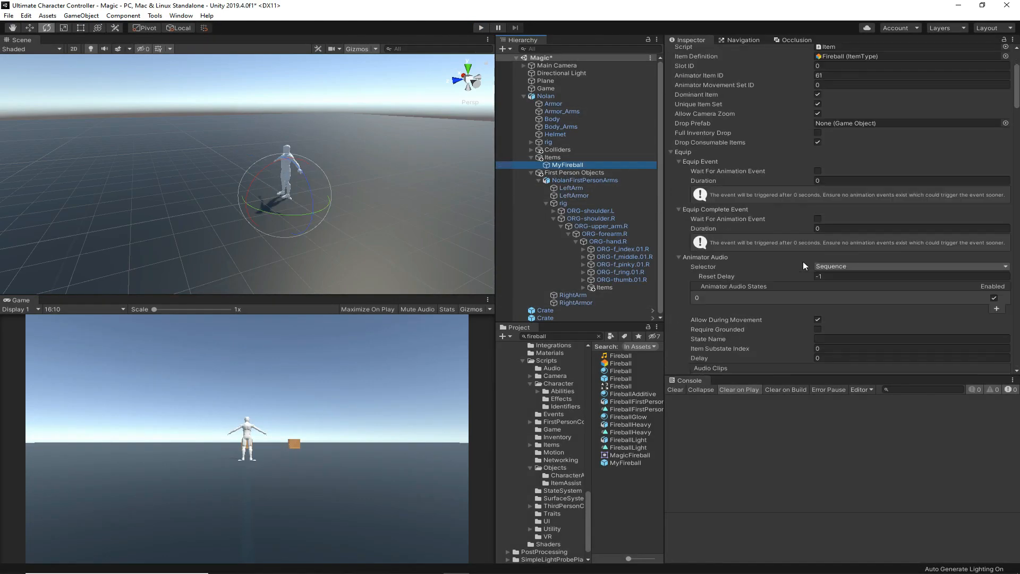
scroll(802, 262, "down", 5)
scroll(800, 265, "down", 5)
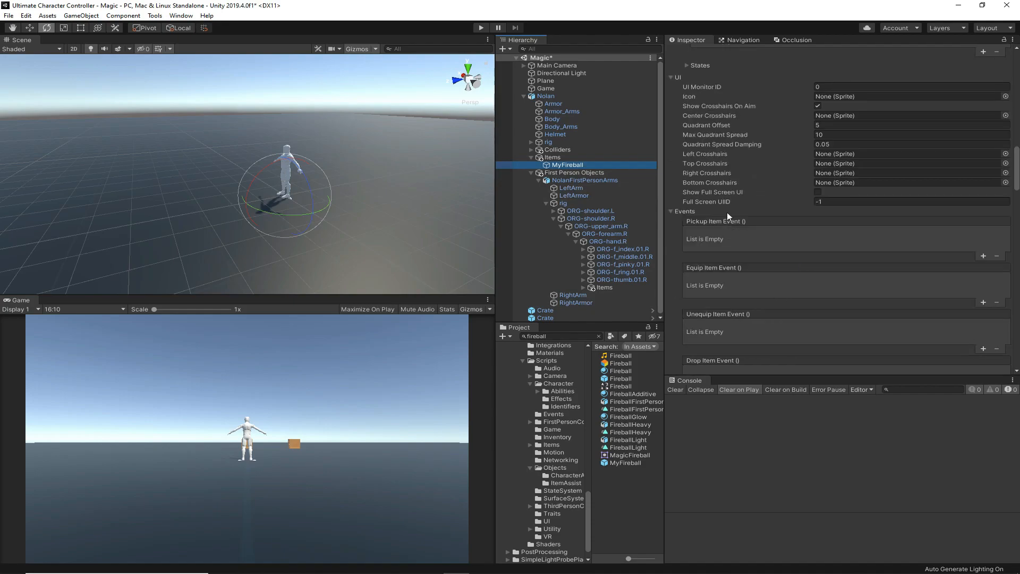
scroll(783, 291, "down", 5)
scroll(792, 300, "down", 5)
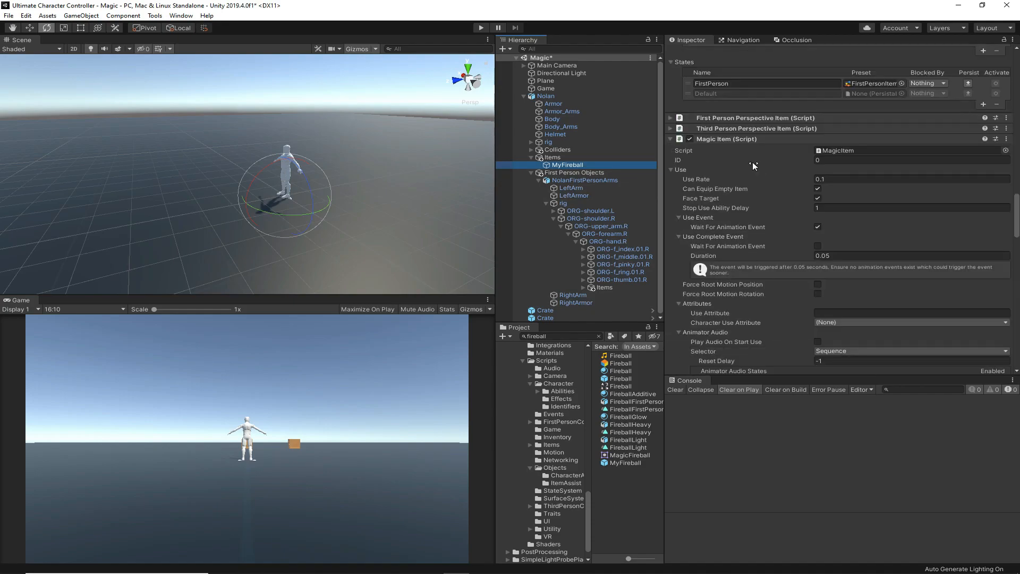
left_click(830, 208)
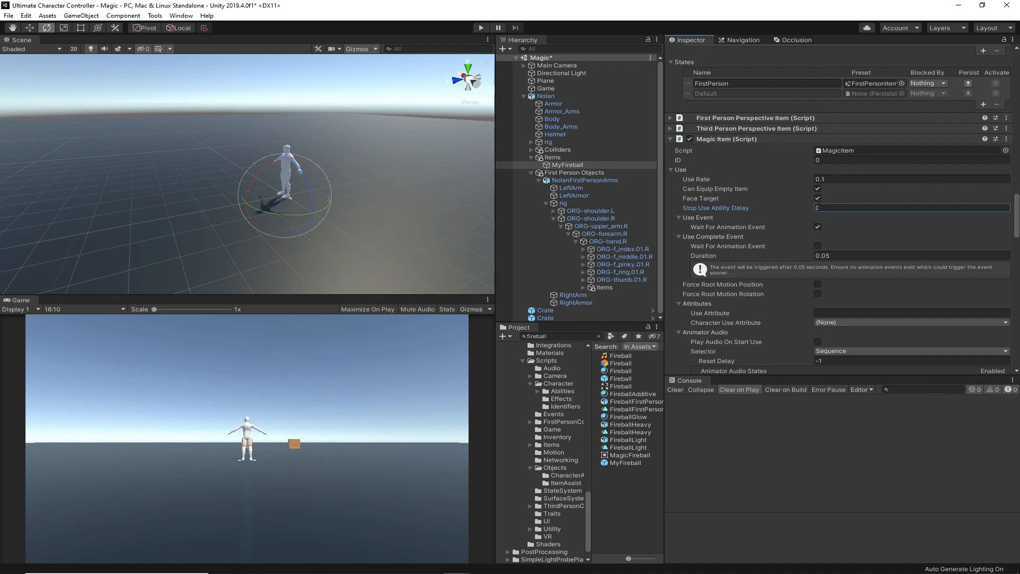
left_click(818, 247)
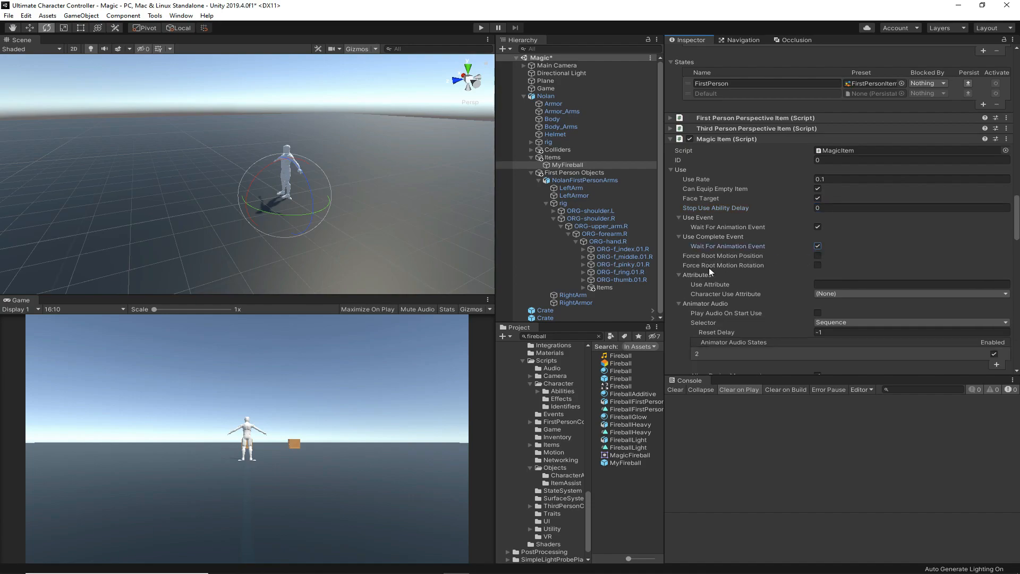
left_click(626, 500)
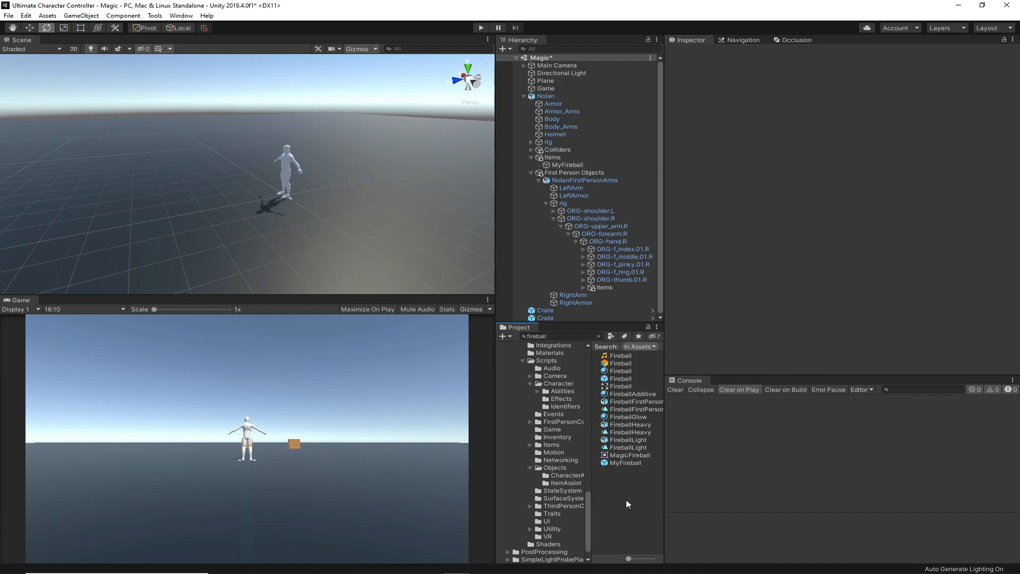
Play-test casting fireballs in first-person view, switch to third-person view, cast several more, and stop playing.
left_click(482, 27)
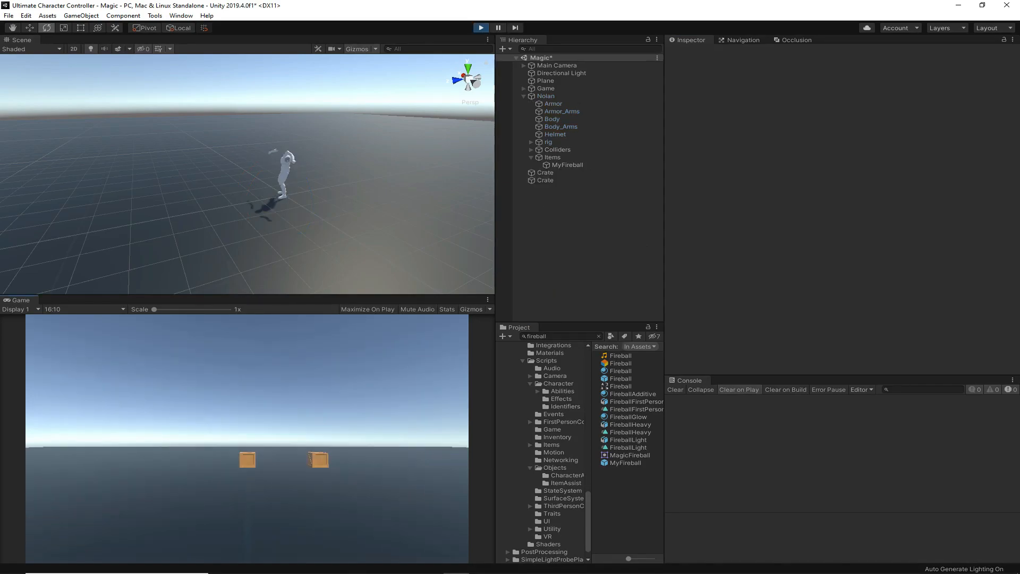
left_click(247, 439)
left_click(247, 439)
left_click(247, 438)
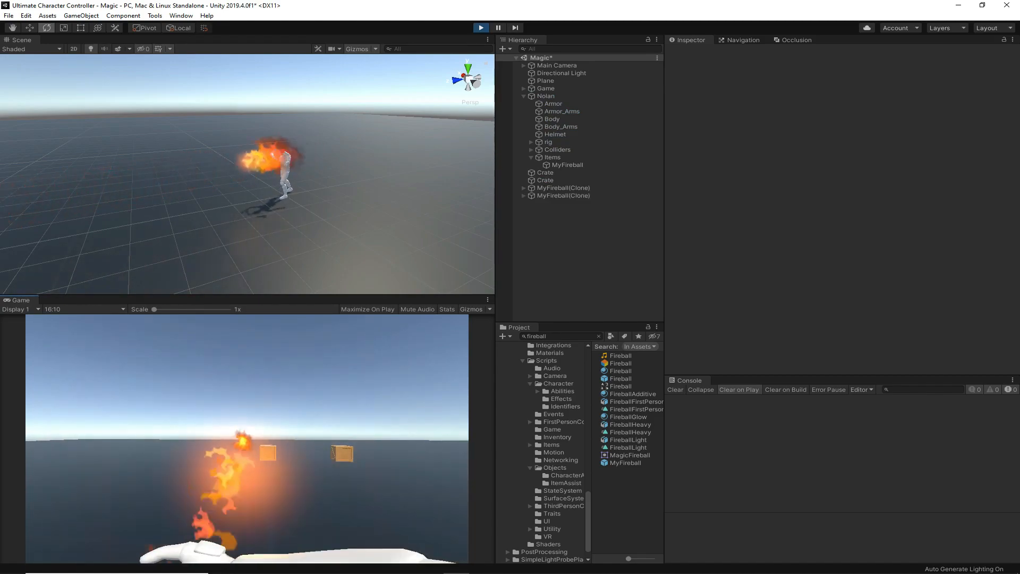
left_click(247, 438)
left_click(247, 439)
key("v")
left_click(247, 439)
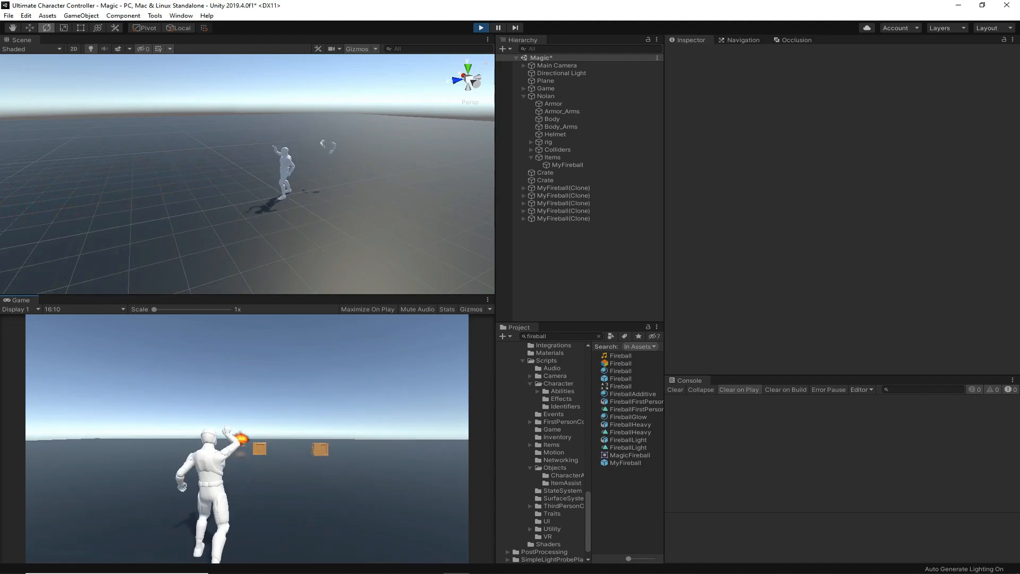
left_click(247, 438)
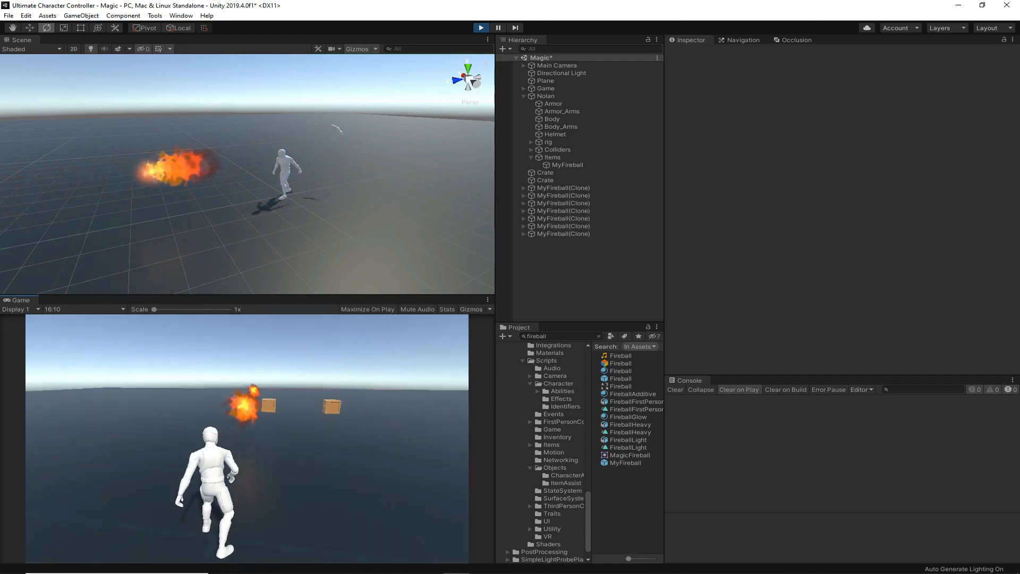
left_click(247, 439)
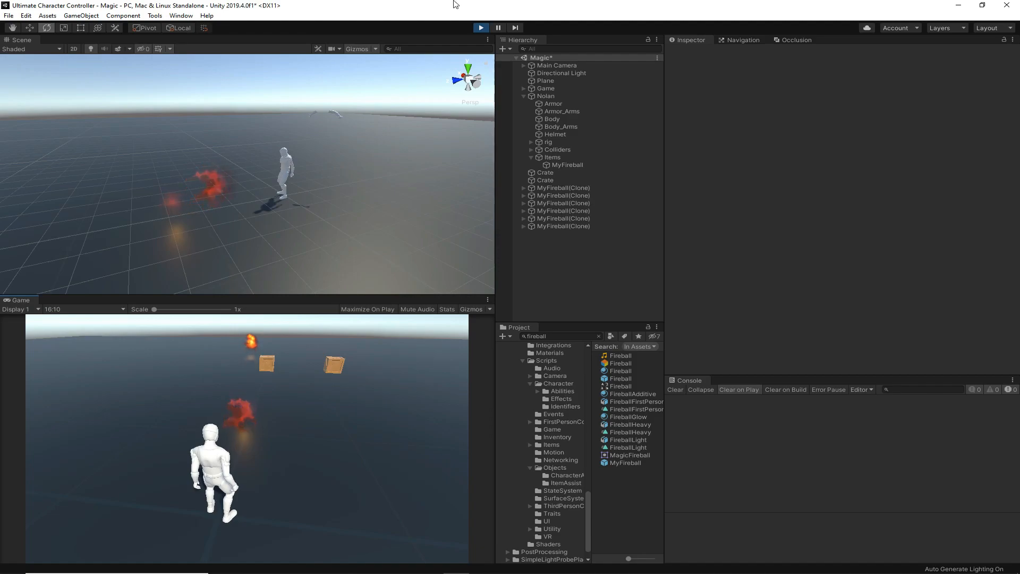
left_click(481, 27)
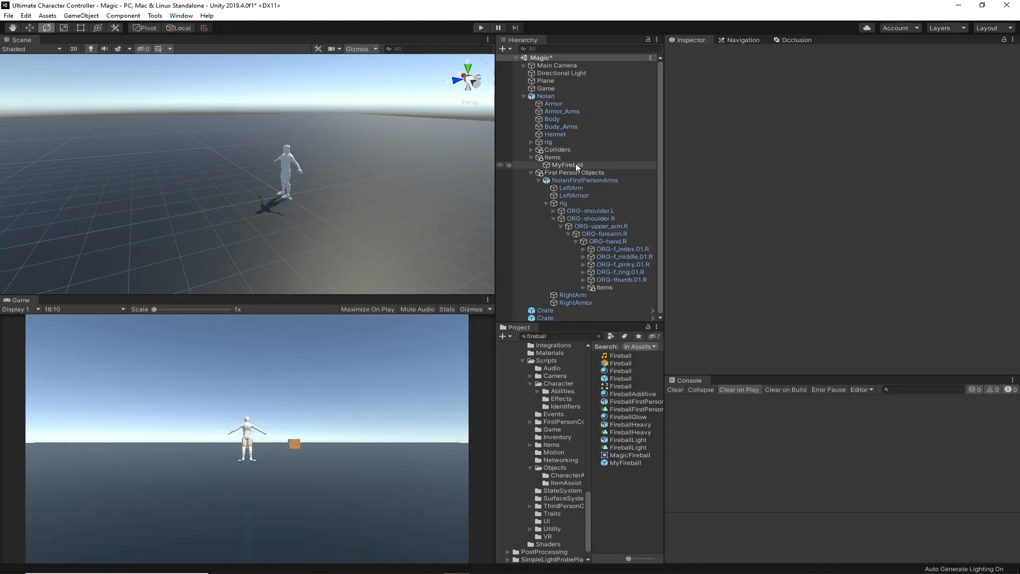
Enable Force Root Motion Position in the MyFireball item's Magic Item settings.
left_click(576, 165)
scroll(814, 280, "down", 10)
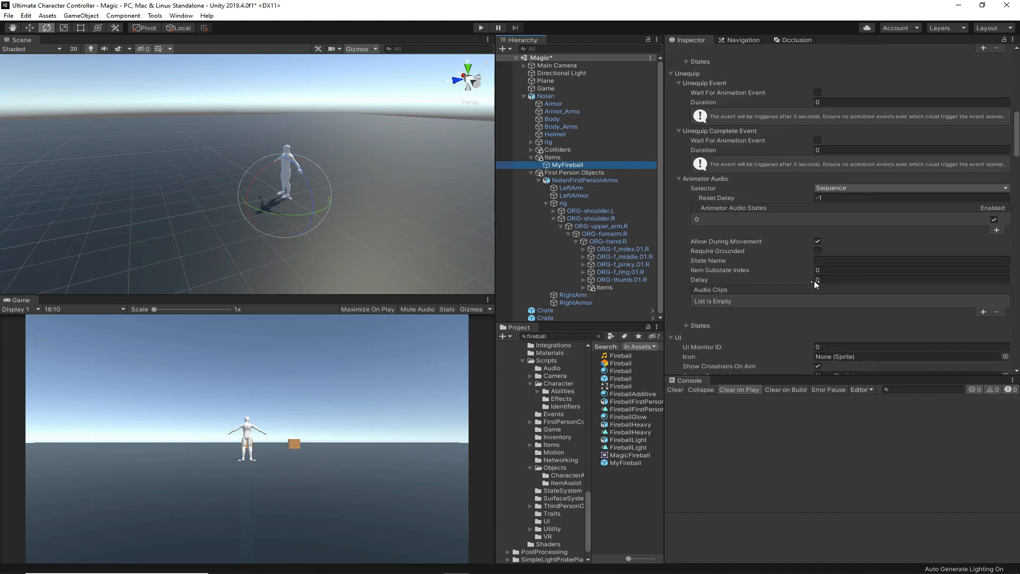
scroll(815, 283, "up", 5)
scroll(798, 231, "down", 10)
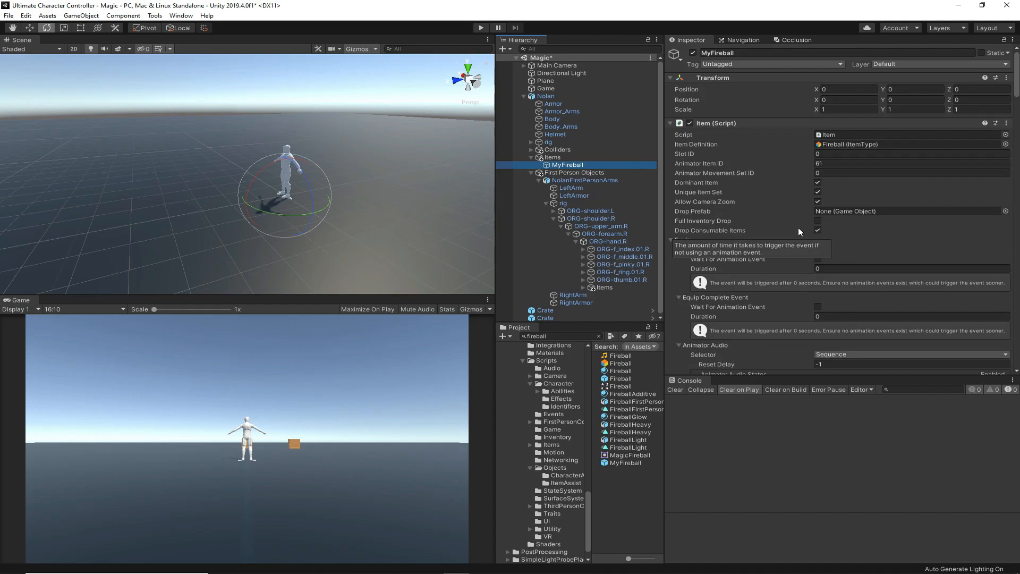
scroll(797, 228, "up", 10)
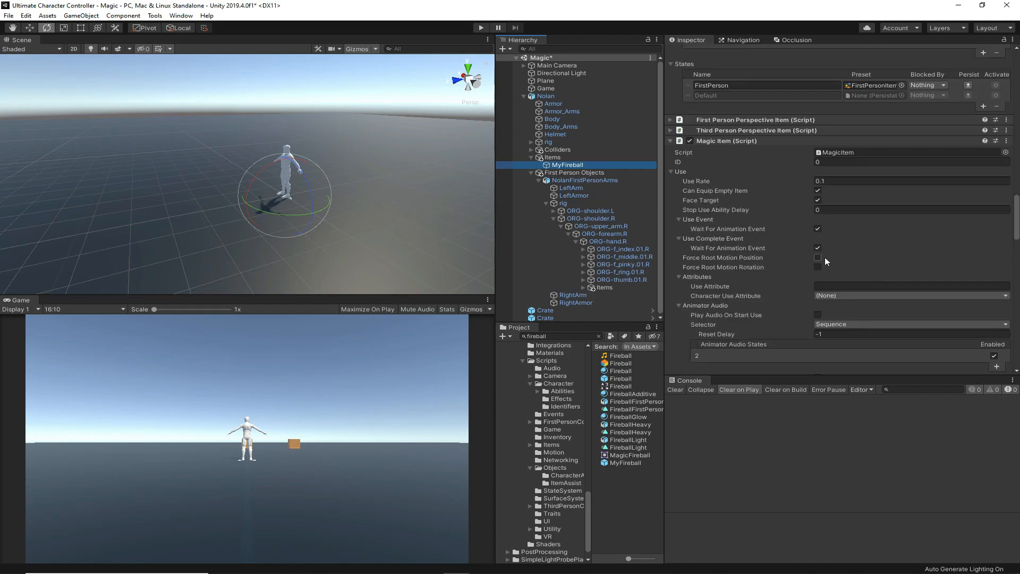
left_click(818, 257)
left_click(615, 511)
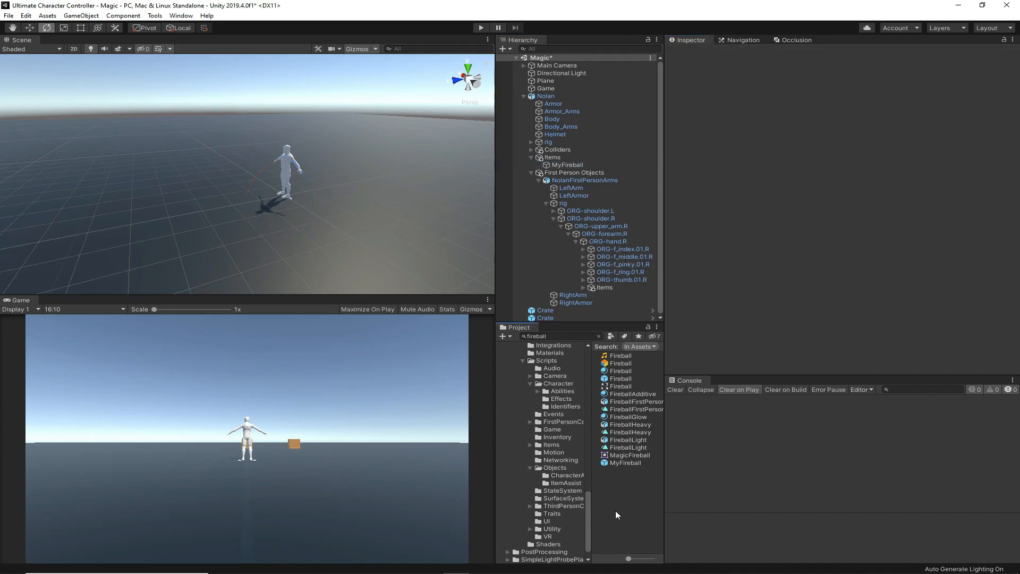
Play-test casting two fireballs in third-person view to check the character's movement during the cast, and stop playing.
left_click(480, 27)
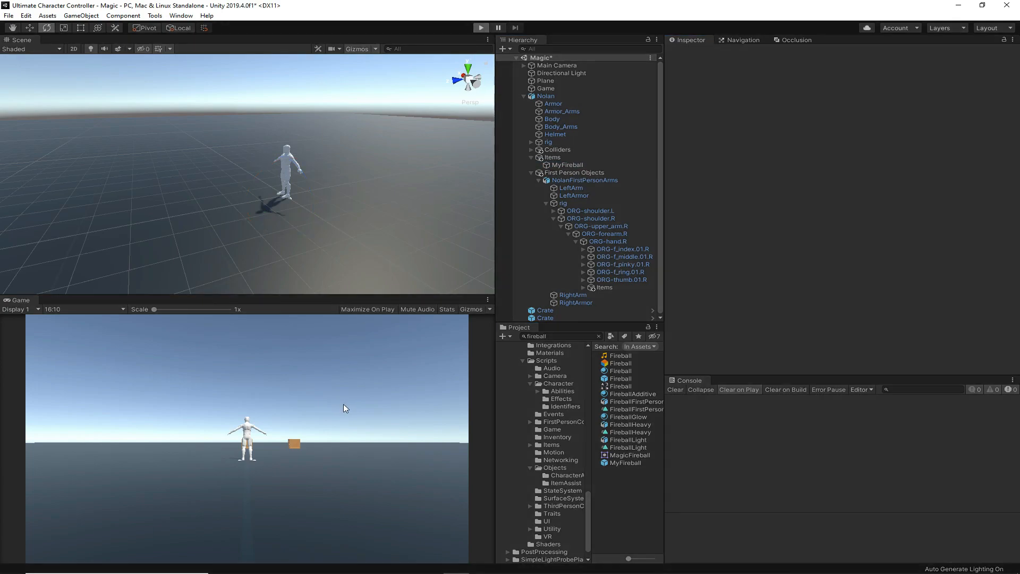
left_click(247, 438)
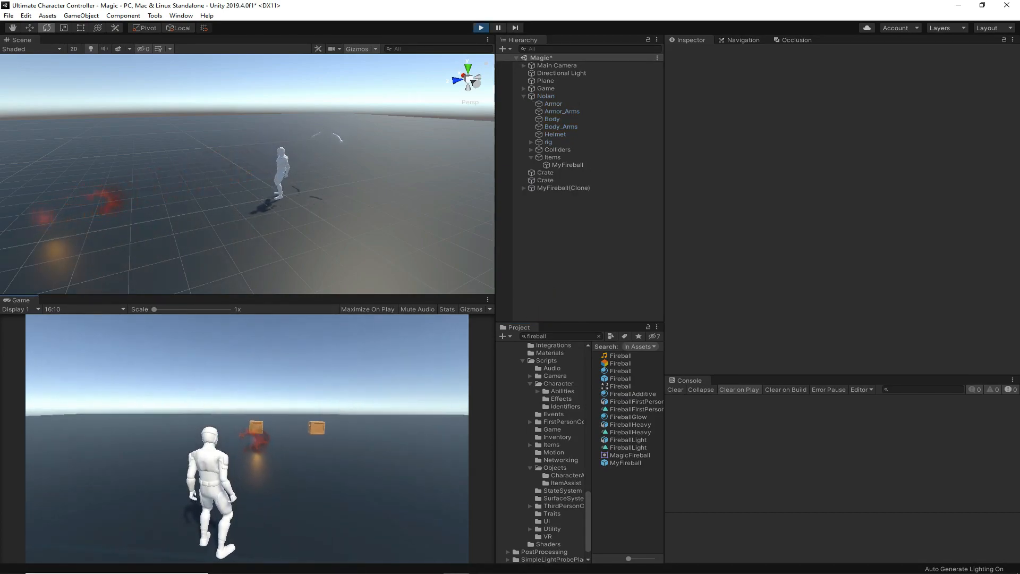
left_click(247, 438)
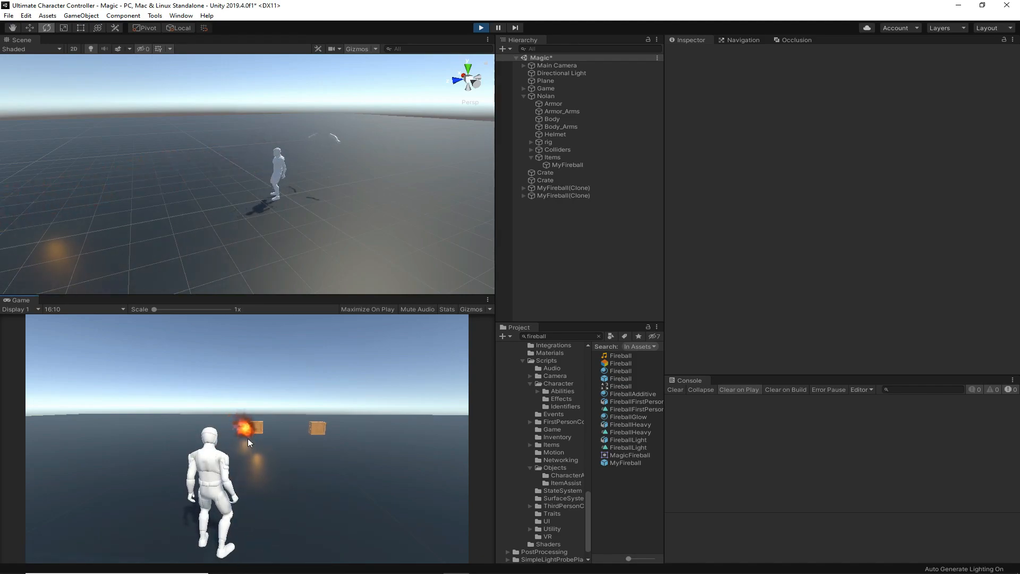
left_click(481, 28)
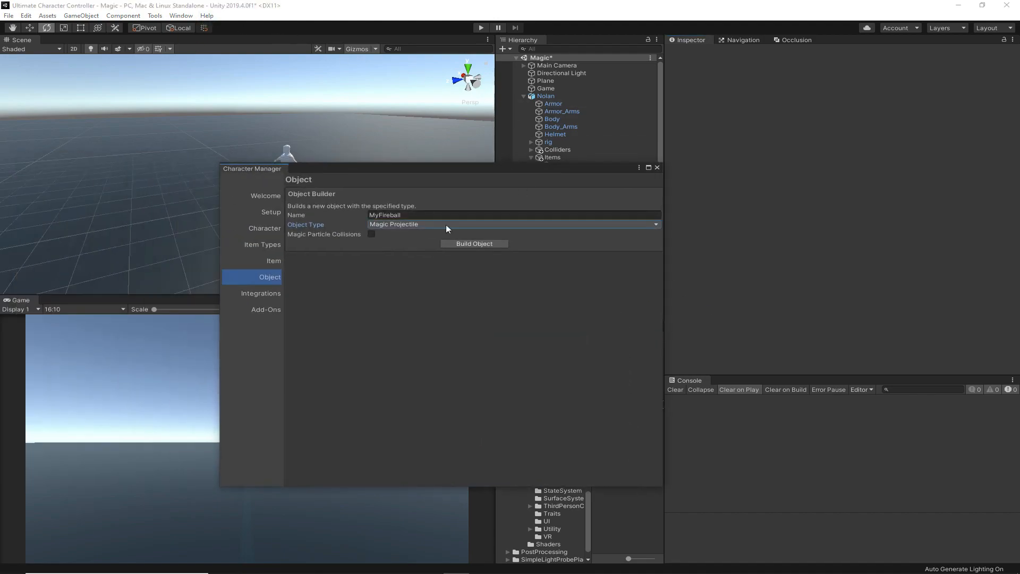
Set up a new item named MyTeleport with the Teleport item definition and Animator Item ID 66.
left_click(260, 260)
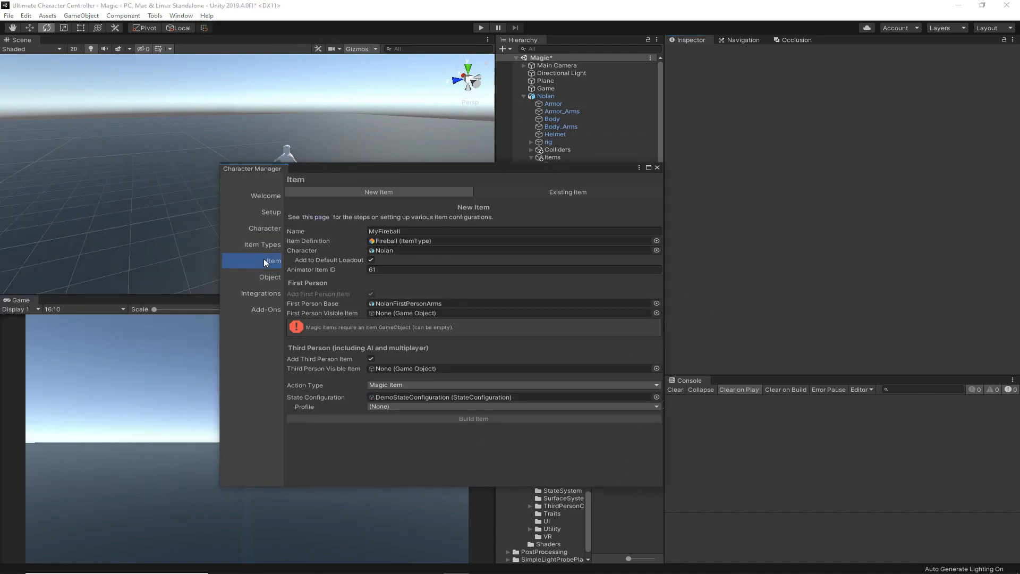
left_click(416, 230)
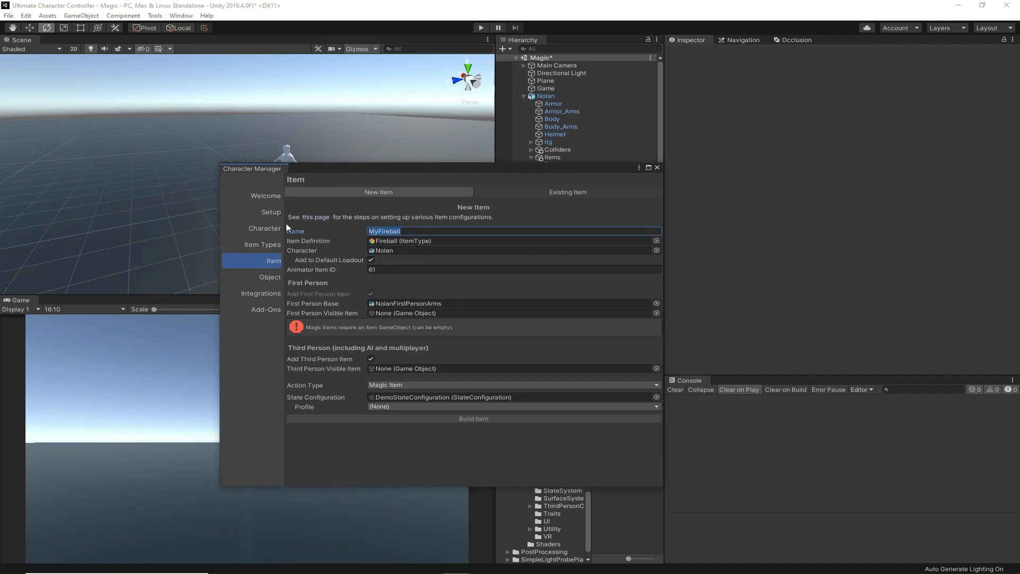
type("MyTeleport")
left_click(657, 241)
type("tele")
double_click(204, 335)
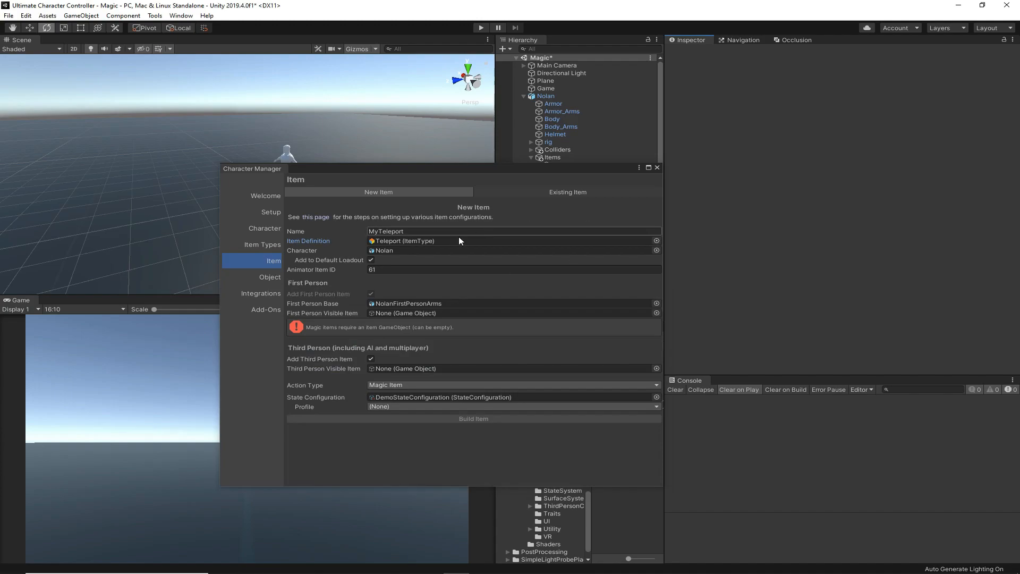
left_click(397, 272)
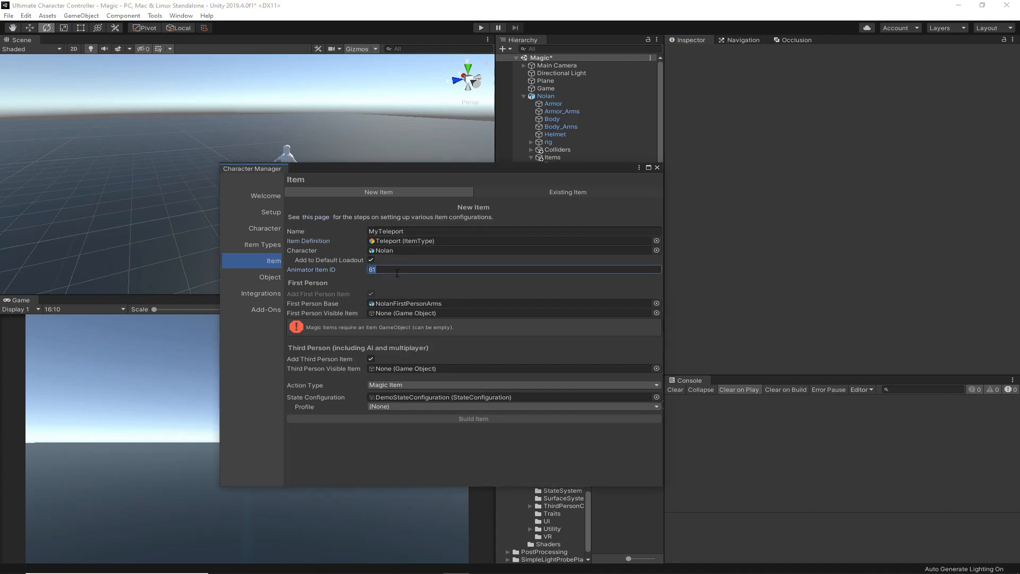
type("66")
Create an empty GameObject, assign it as MyTeleport's first- and third-person visible item, and build the item.
left_click_drag(463, 168, 288, 86)
left_click(524, 96)
right_click(567, 194)
left_click(603, 286)
left_click_drag(549, 120, 215, 230)
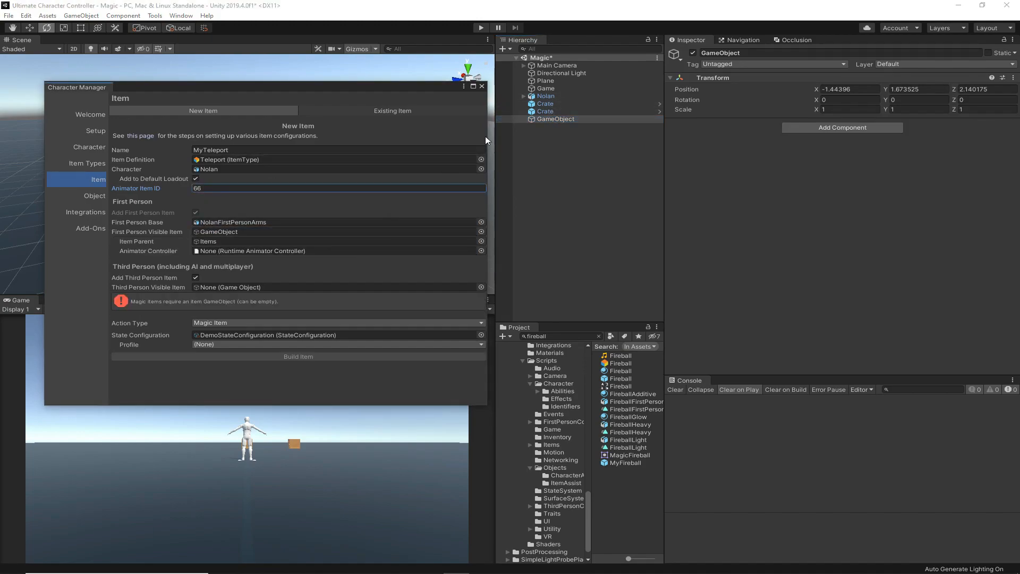
left_click_drag(544, 120, 255, 293)
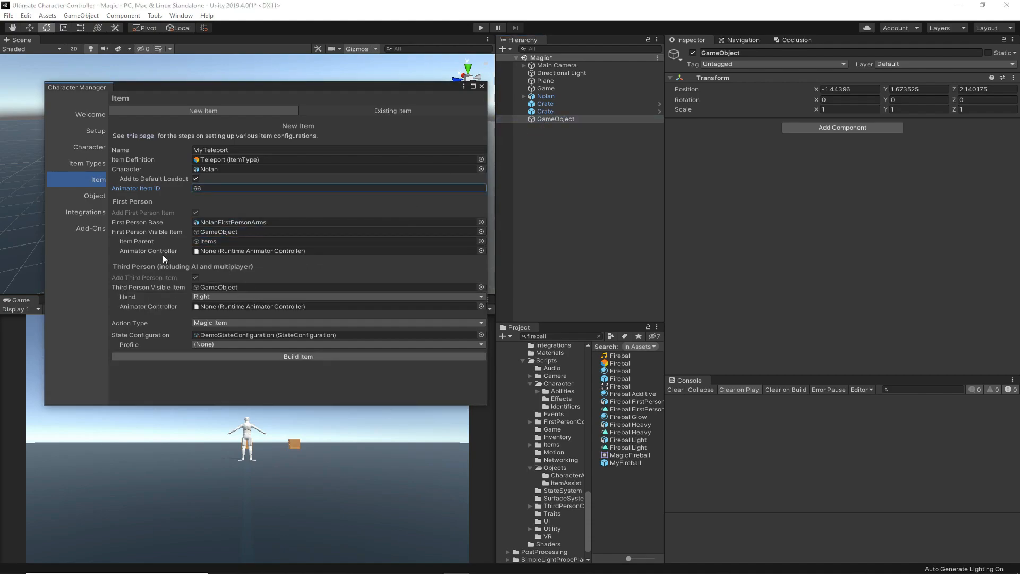
left_click(263, 356)
left_click(481, 87)
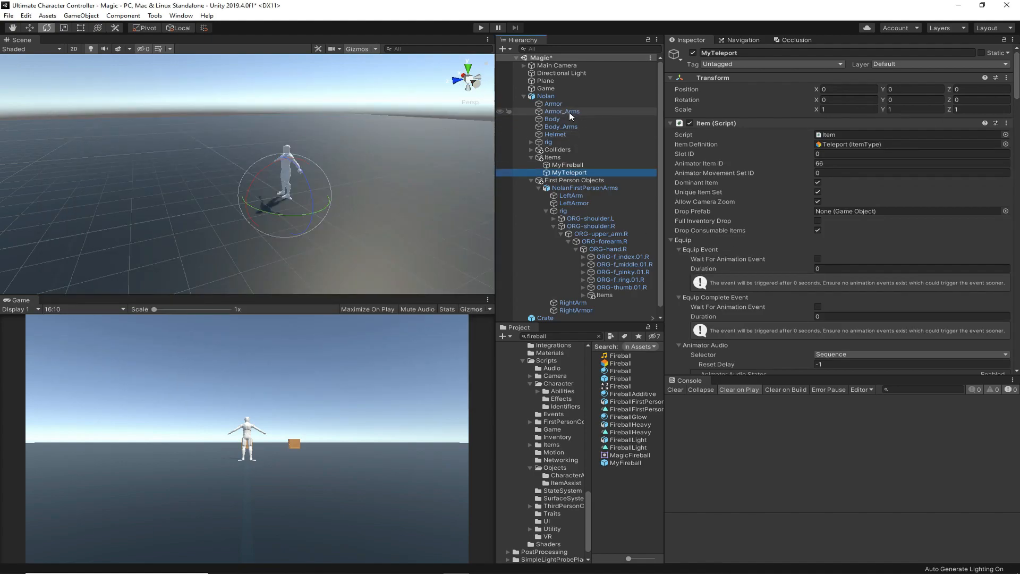
Move the Teleport item set above the Fireball item set in Nolan's Item Set Manager.
left_click(578, 97)
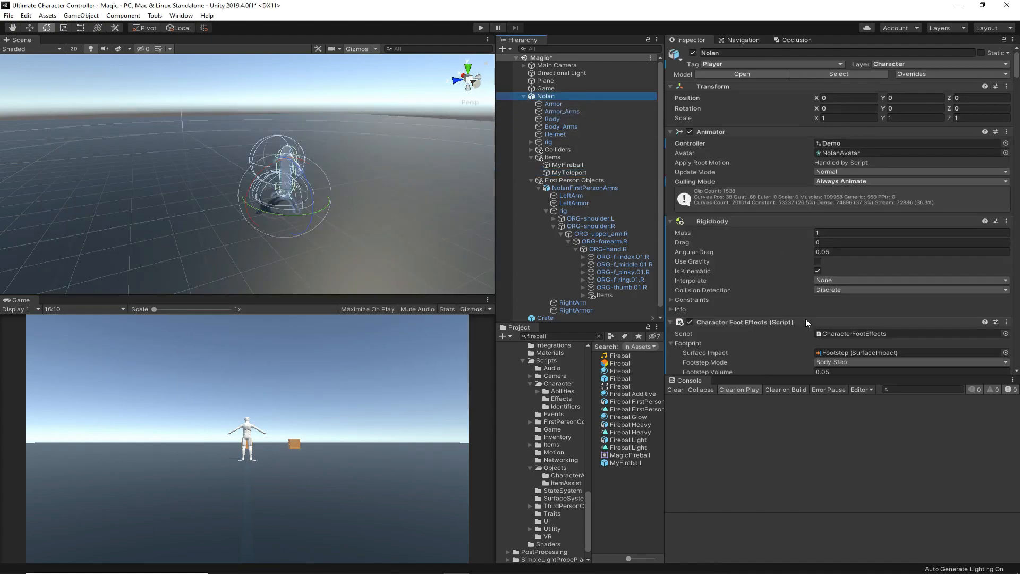
scroll(805, 319, "down", 20)
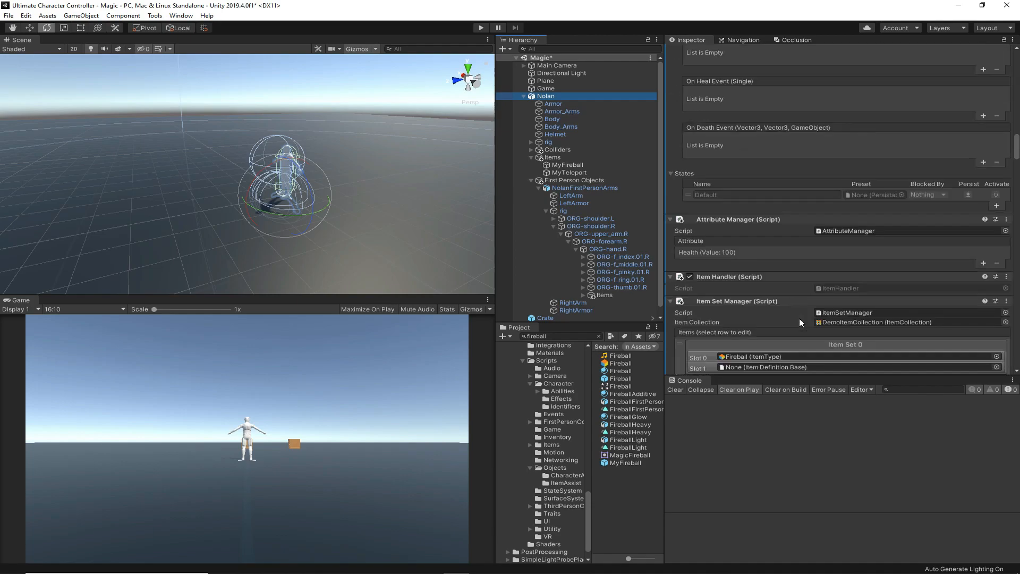
scroll(799, 318, "down", 4)
left_click_drag(683, 213, 678, 175)
Play-test the scene with the new MyTeleport item on Nolan, and stop playing.
left_click(620, 475)
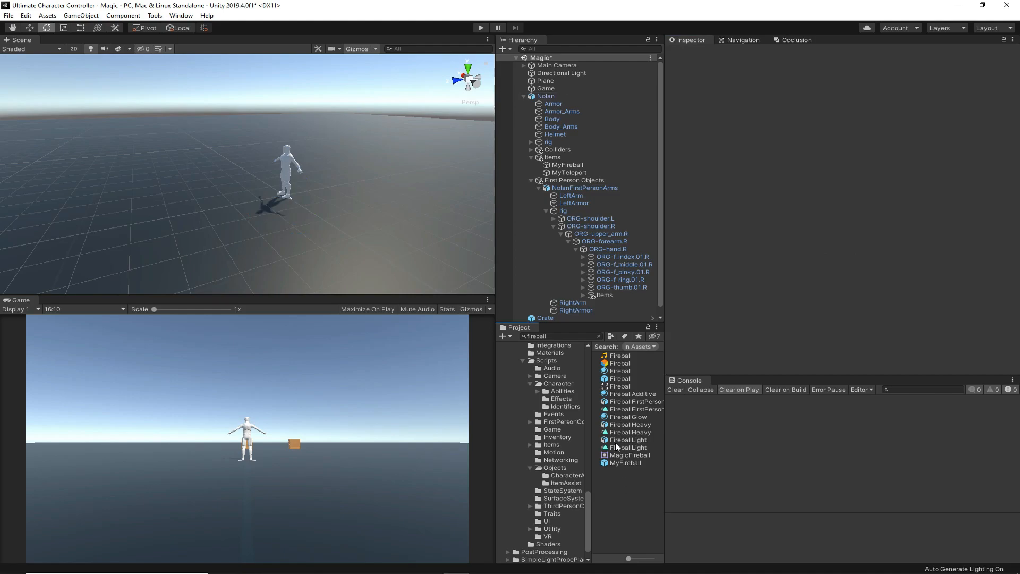
left_click(481, 30)
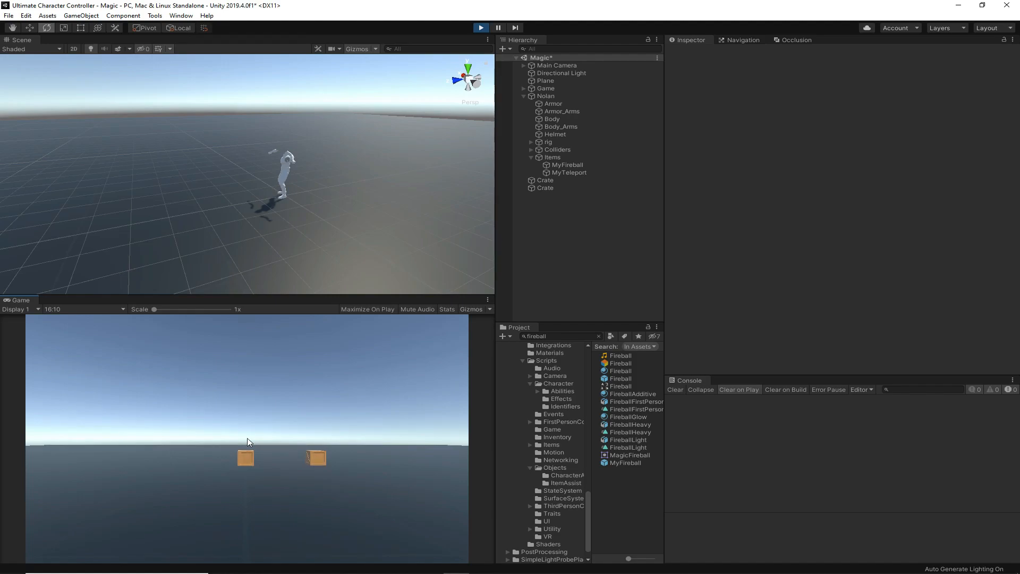
left_click(480, 28)
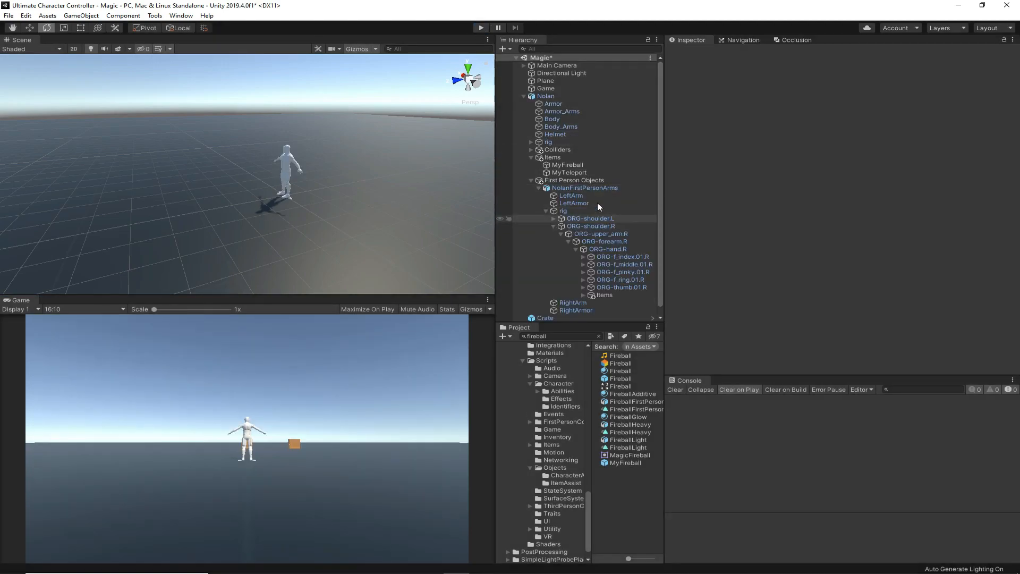
Examine MyTeleport's item settings, from the equip and unequip events to the Magic Item use, direction and action options.
left_click(607, 171)
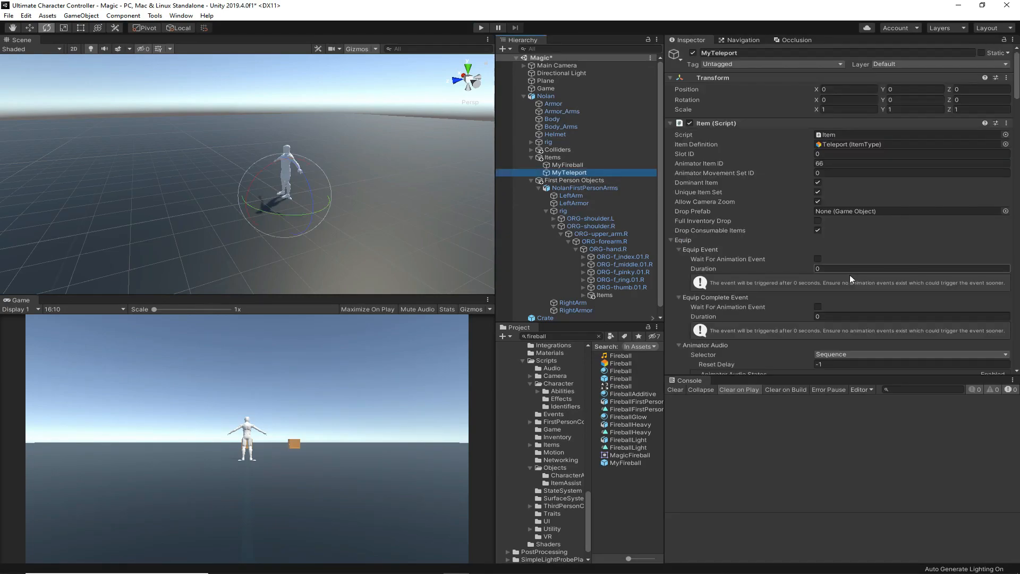
scroll(850, 275, "down", 5)
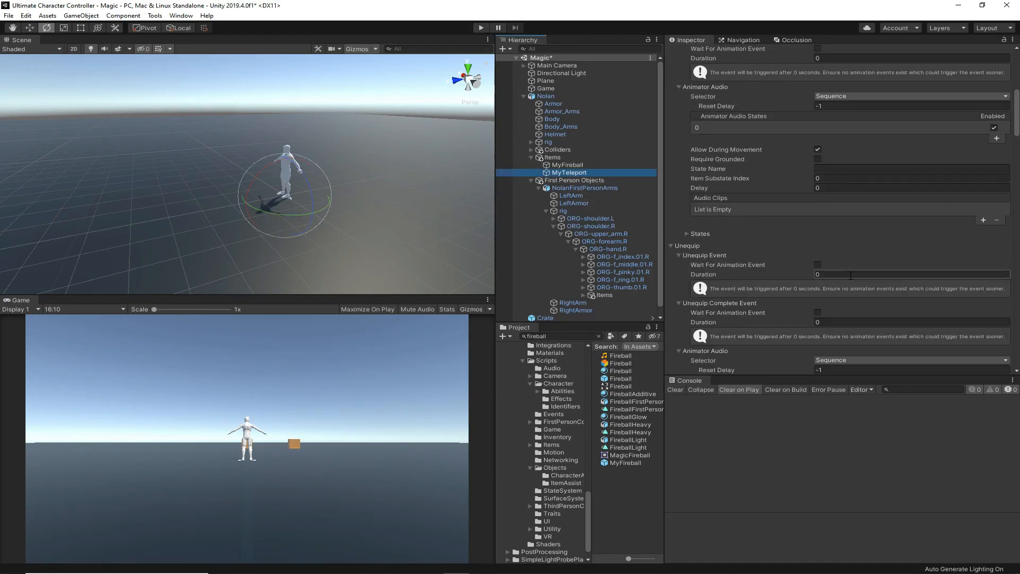
scroll(849, 275, "down", 2)
scroll(849, 275, "down", 2)
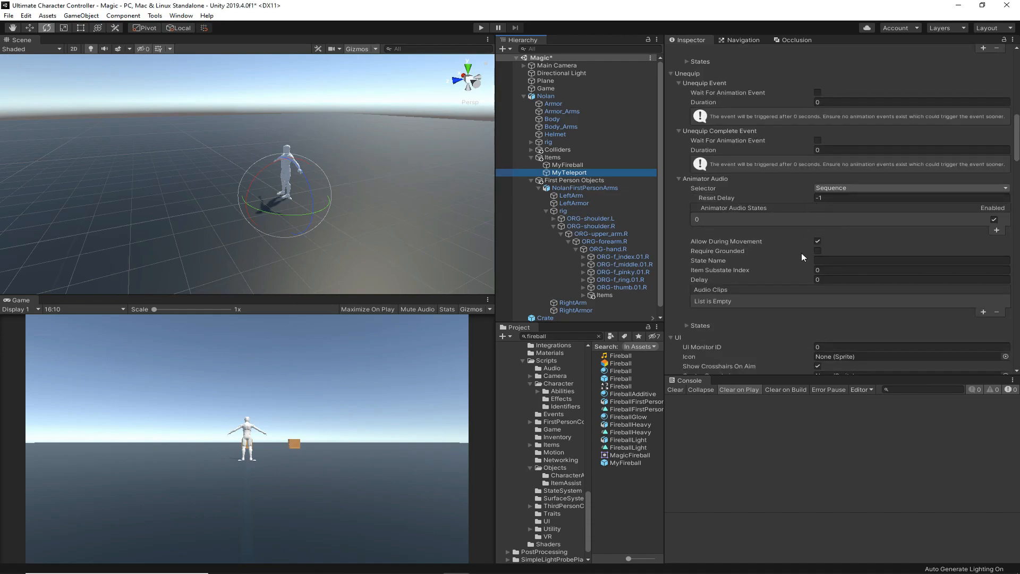
scroll(801, 253, "down", 14)
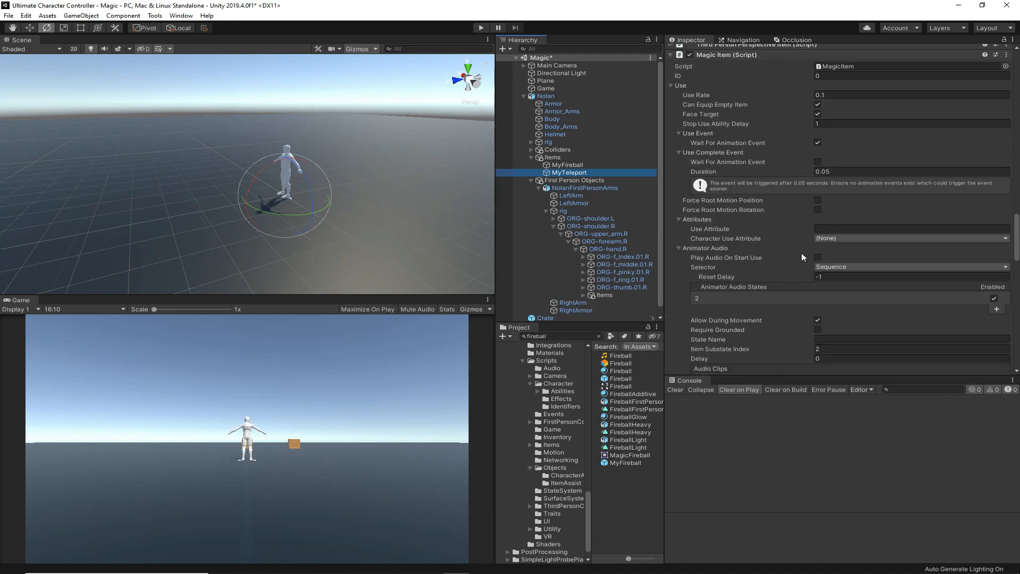
scroll(801, 253, "down", 3)
scroll(801, 253, "up", 2)
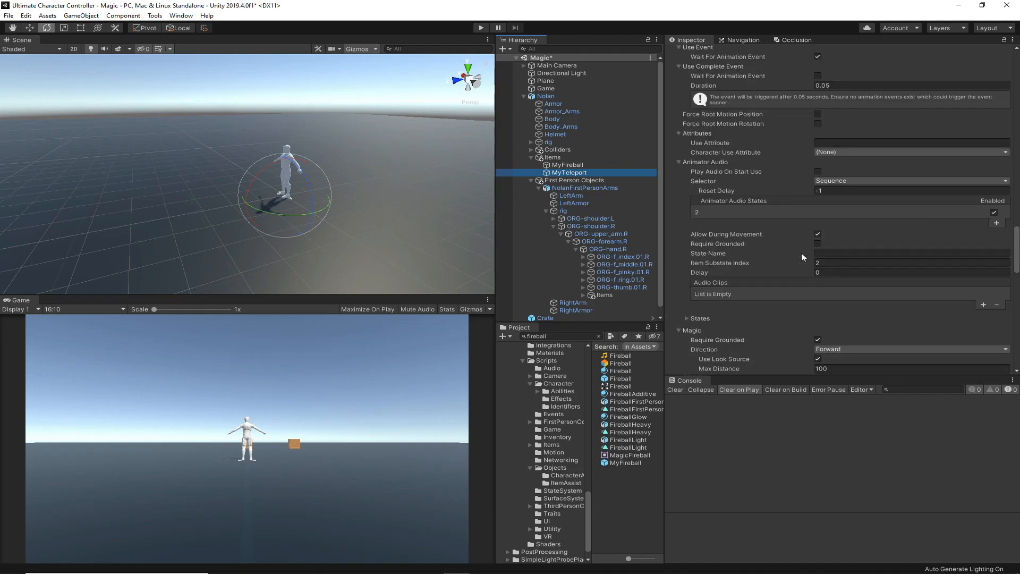
scroll(801, 253, "down", 2)
scroll(801, 253, "up", 2)
scroll(801, 257, "down", 2)
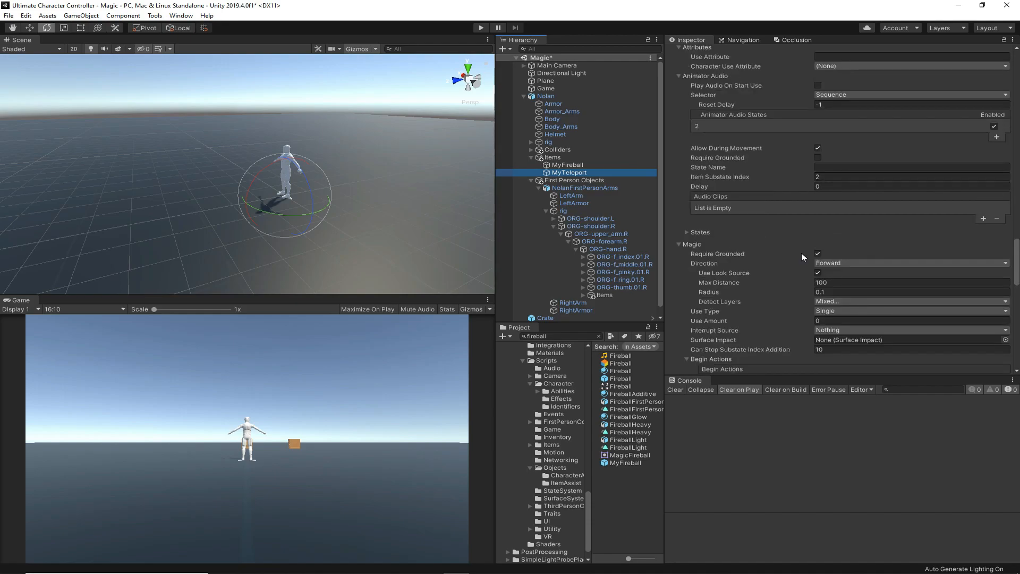
scroll(787, 248, "down", 6)
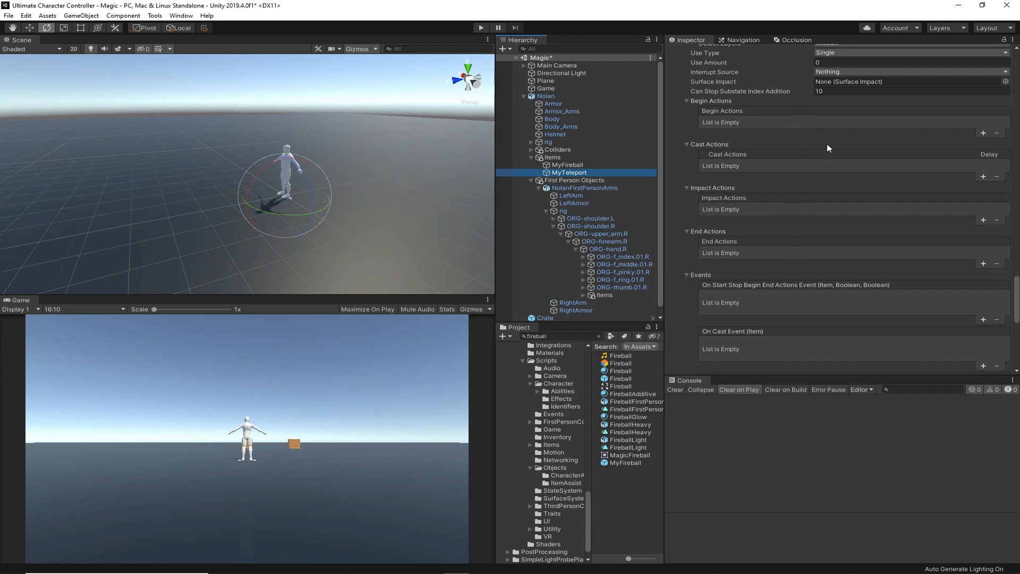
Add Spawn Particle, Fade Materials and Play Audio Clip to MyTeleport's Begin Actions.
left_click(983, 133)
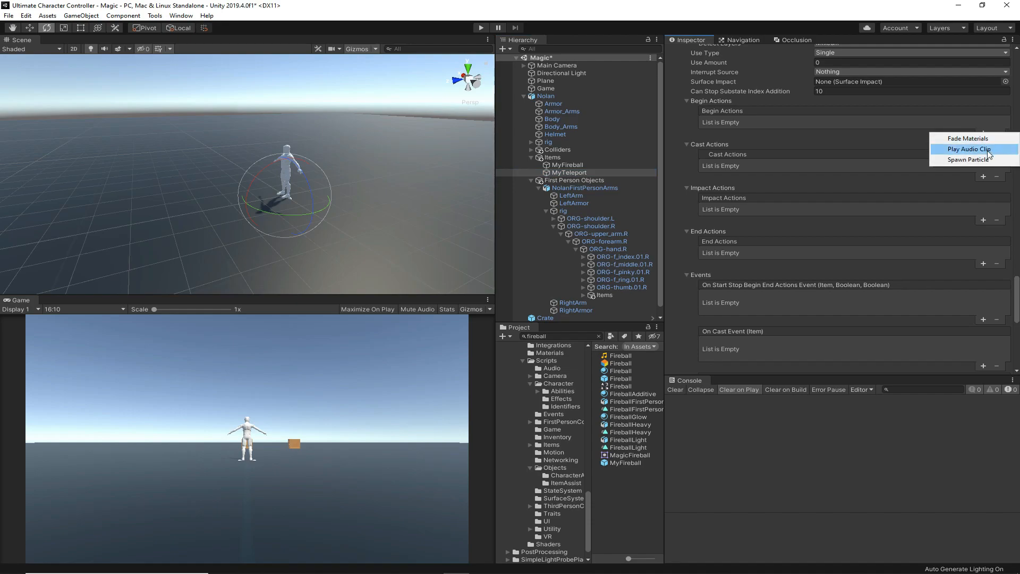
left_click(987, 159)
left_click(983, 133)
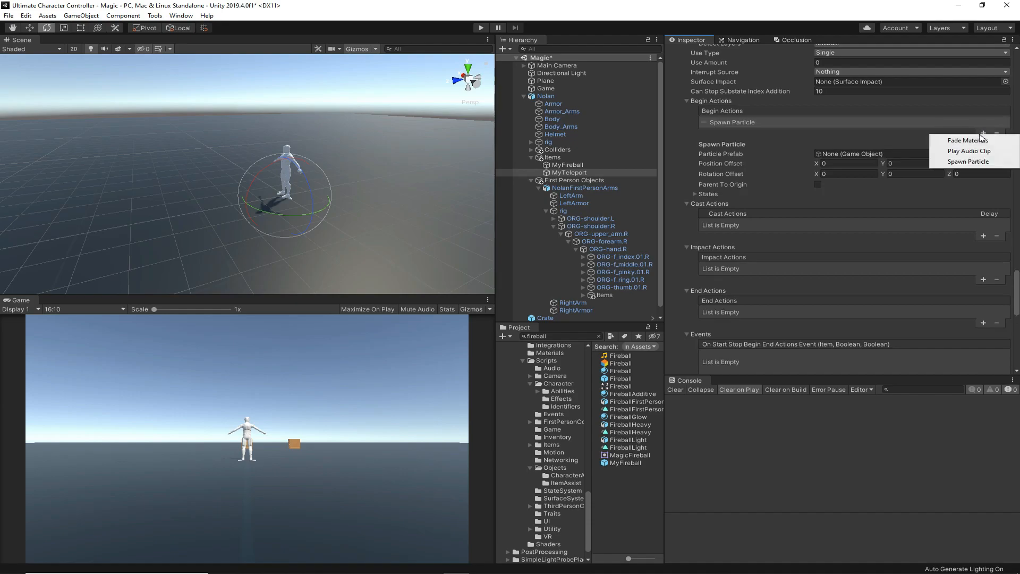
left_click(984, 137)
left_click(983, 143)
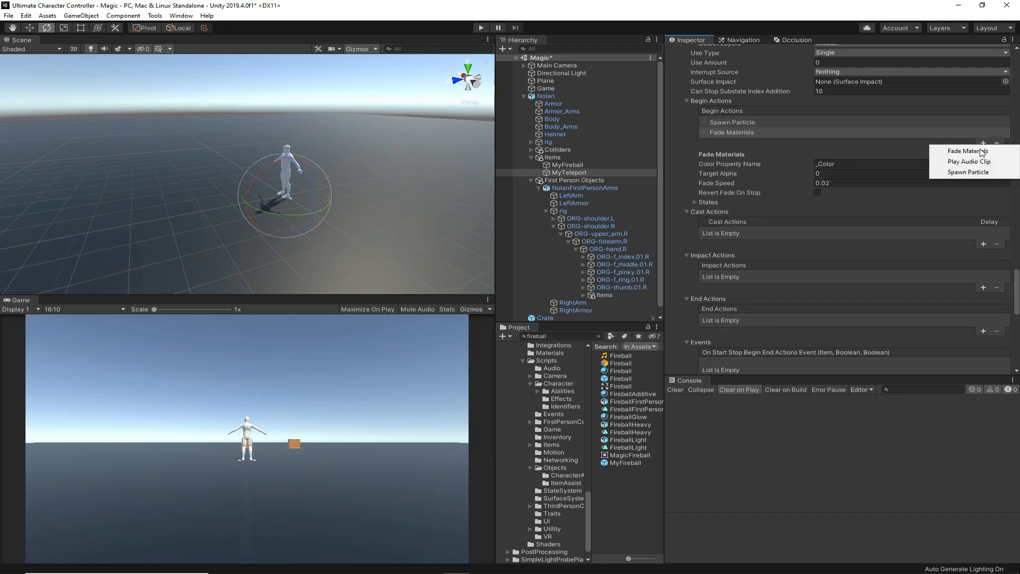
left_click(981, 162)
Set the Play Audio Clip action's Audio Clips size to 1 and assign the TeleportStart clip.
left_click(834, 184)
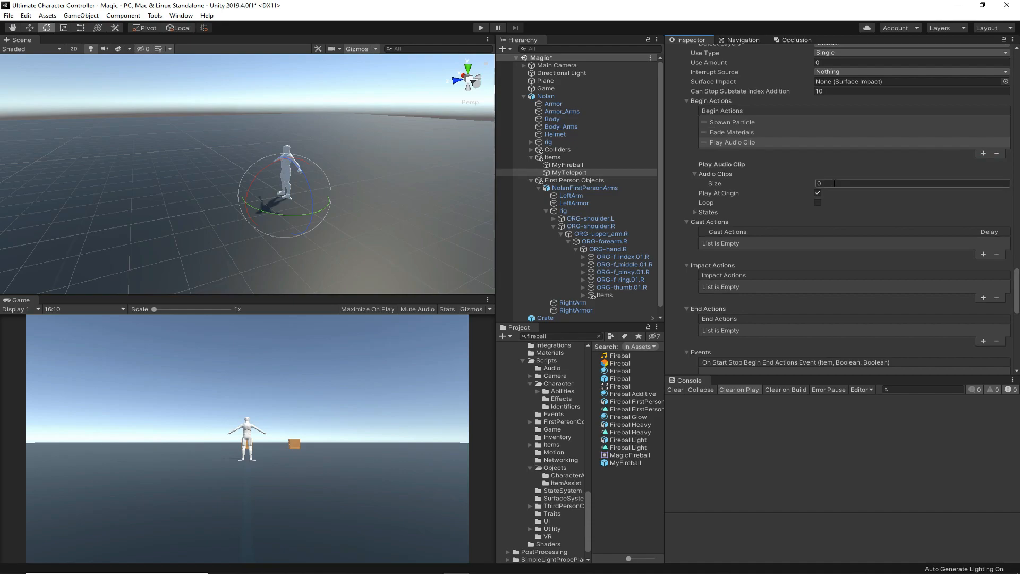
type("1")
key("Return")
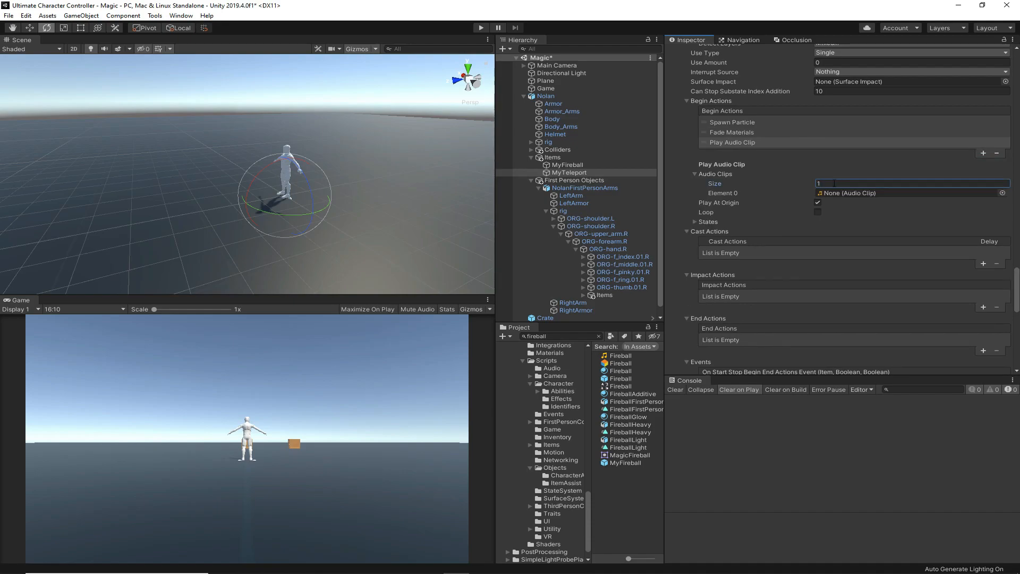
left_click(1002, 193)
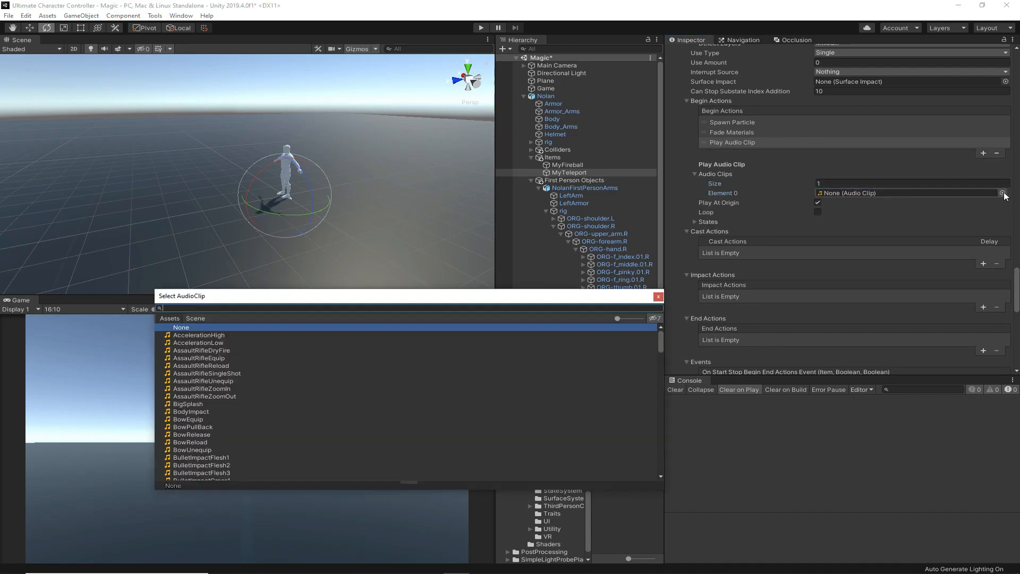
type("tele")
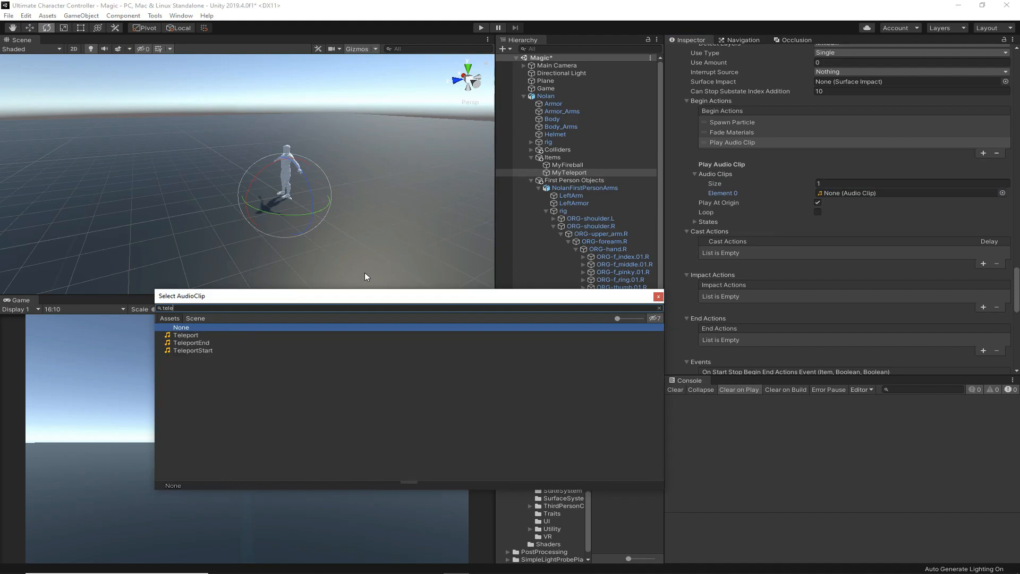
left_click(207, 351)
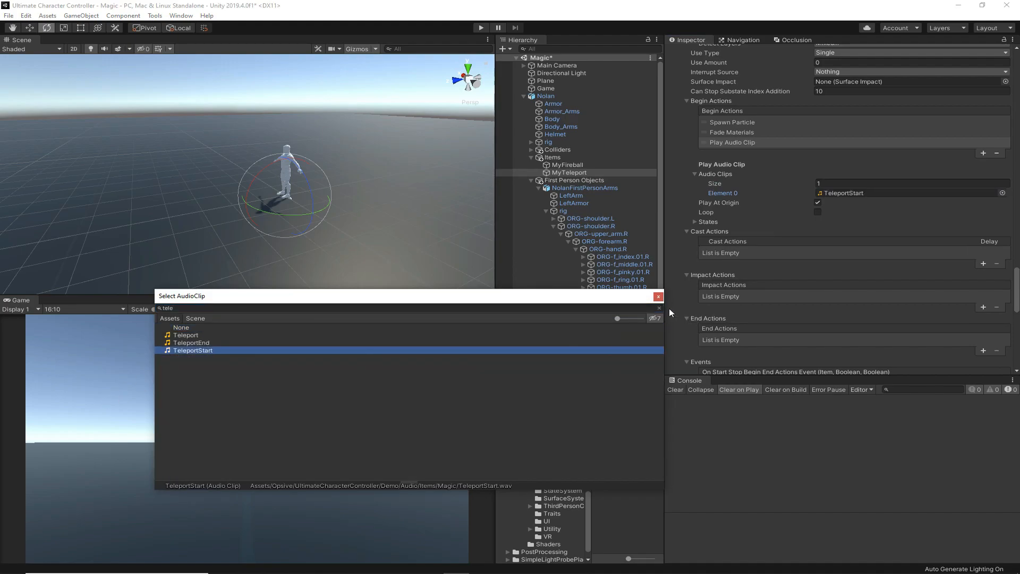
left_click(658, 297)
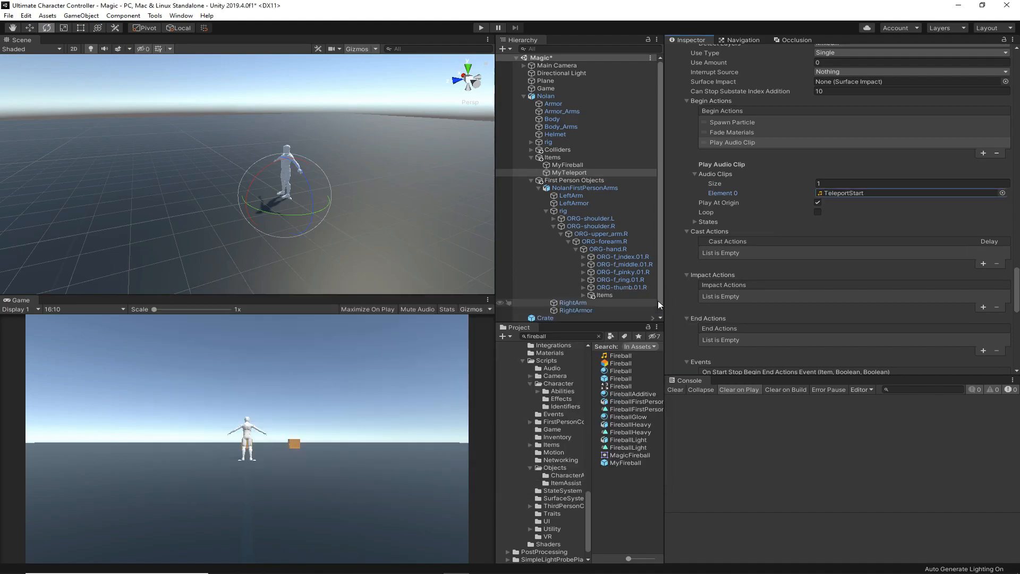
Check the Fade Materials action's Target Alpha, and assign the TeleportStart prefab as the Spawn Particle action's Particle Prefab.
left_click(745, 134)
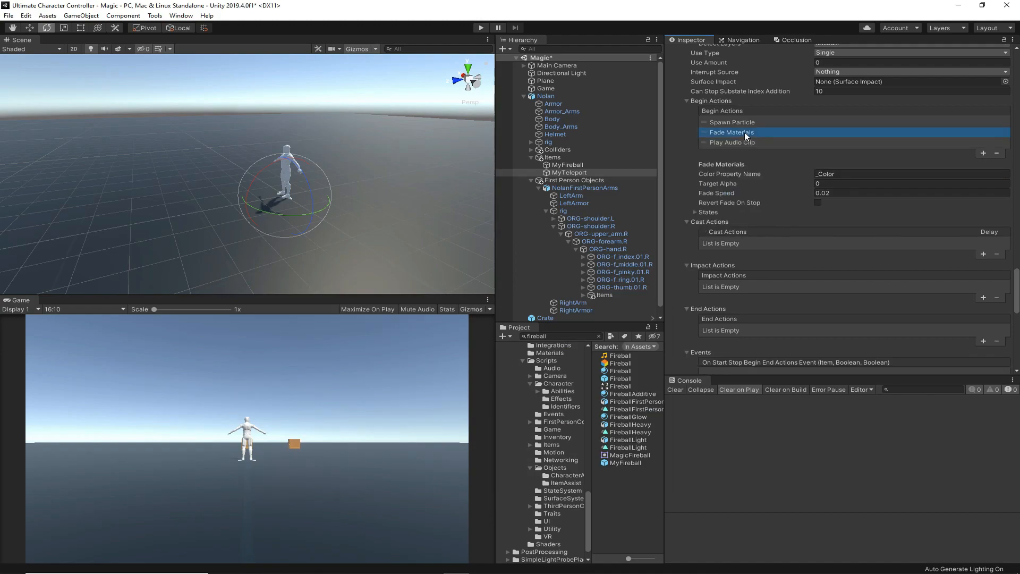
left_click(725, 183)
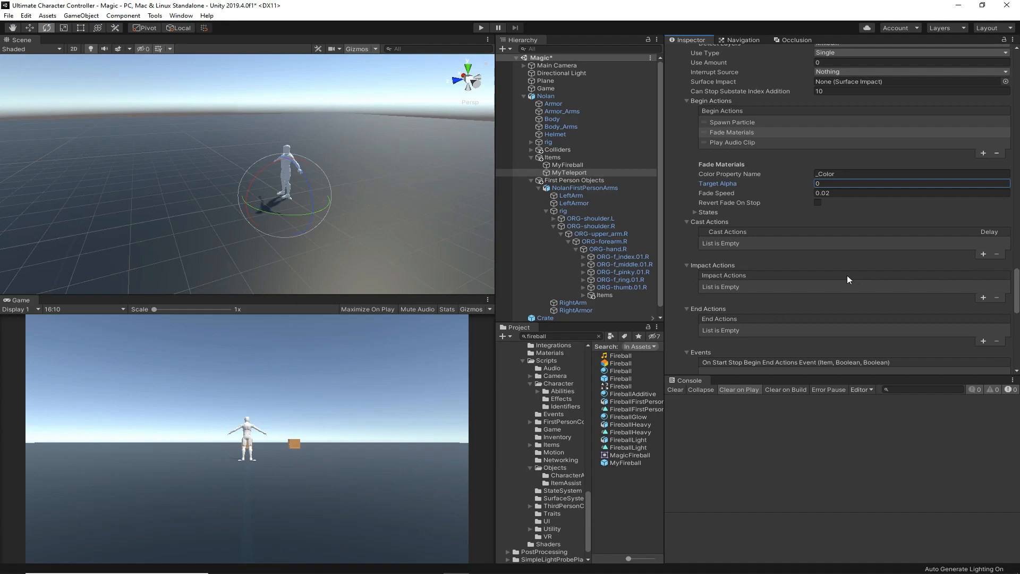
left_click(753, 121)
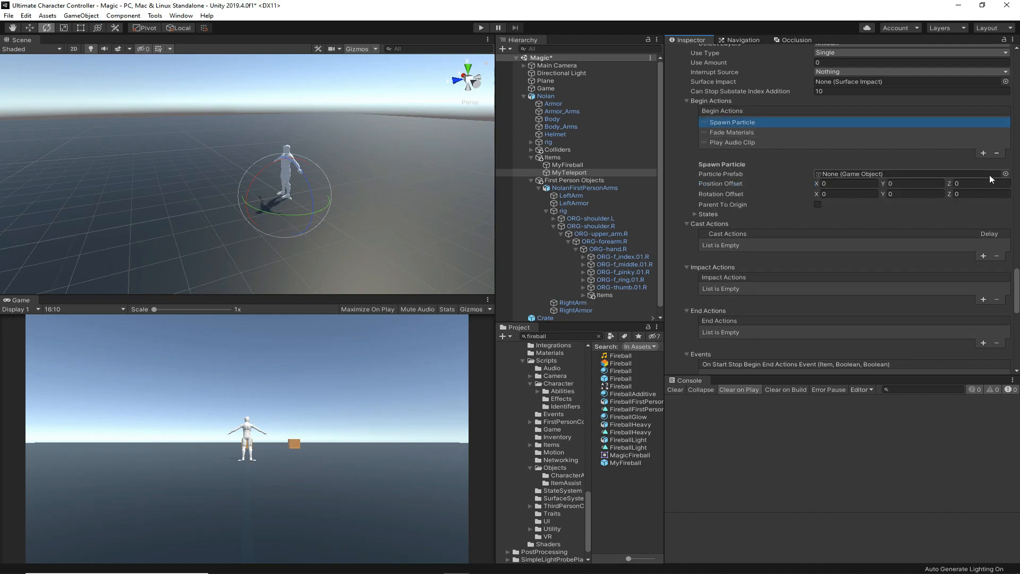
left_click(1005, 174)
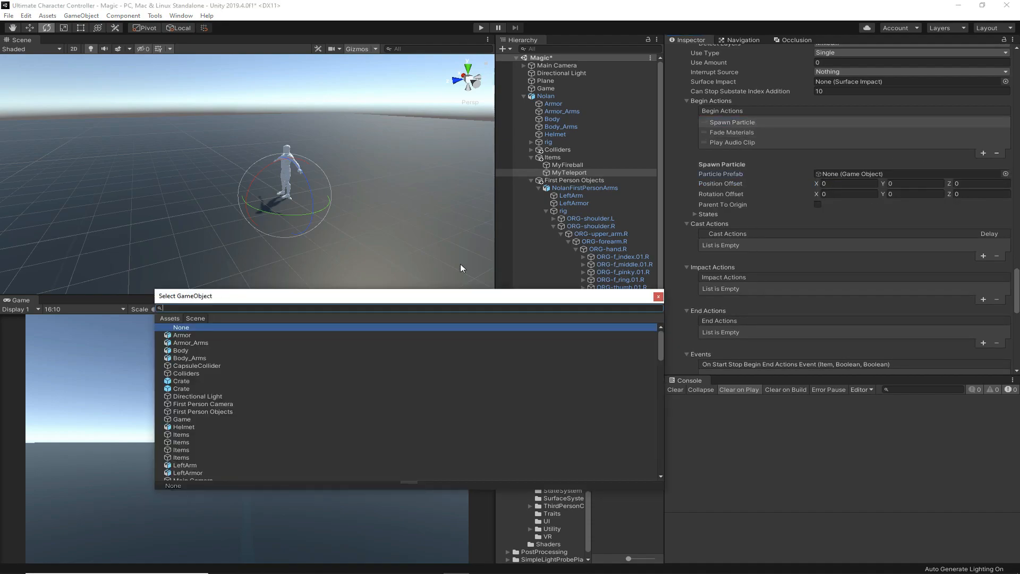
type("te")
left_click(175, 320)
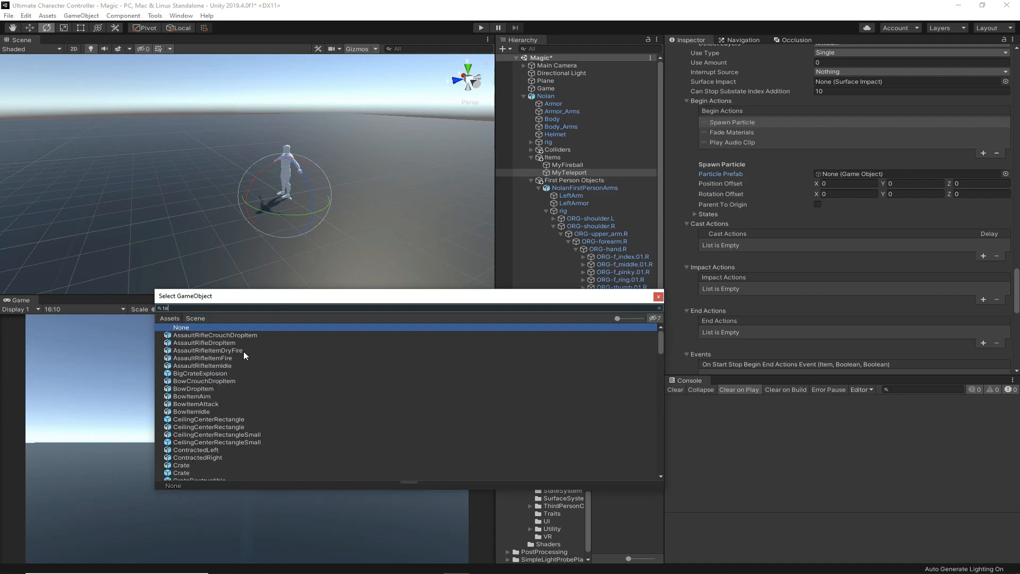
type("le")
left_click(215, 374)
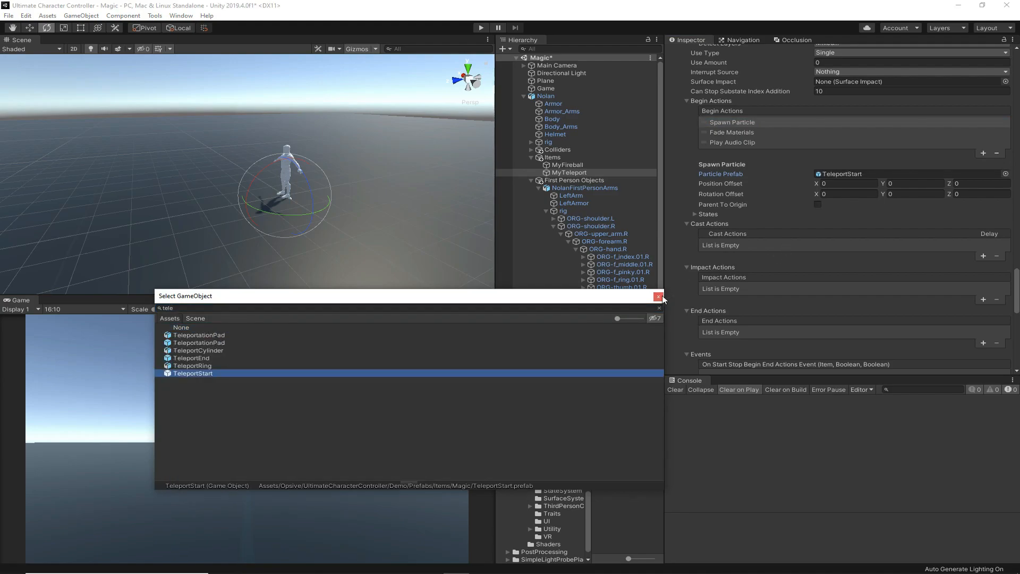
double_click(214, 374)
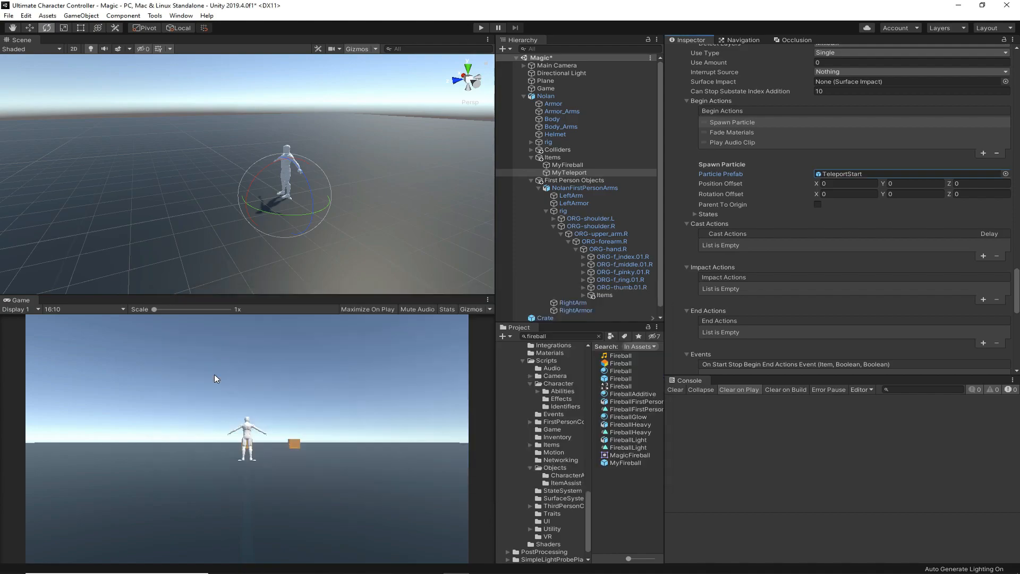
Place an instance of the TeleportStart prefab on the ground near the character and replay its particle effect.
left_click(850, 173)
left_click_drag(628, 412, 215, 238)
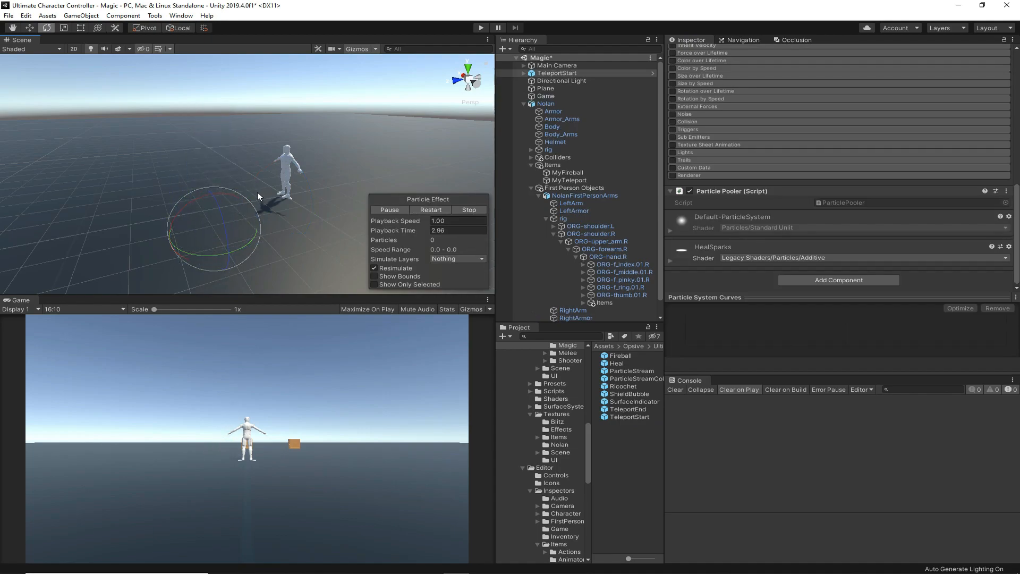
left_click(434, 212)
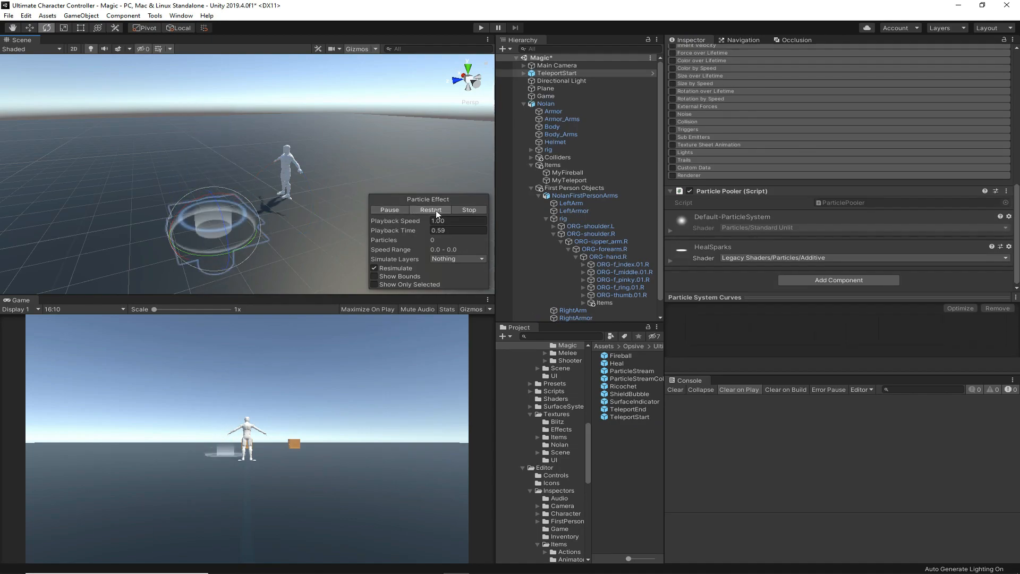
Examine the TeleportStart instance's Particle System and Particle Pooler components.
left_click(559, 73)
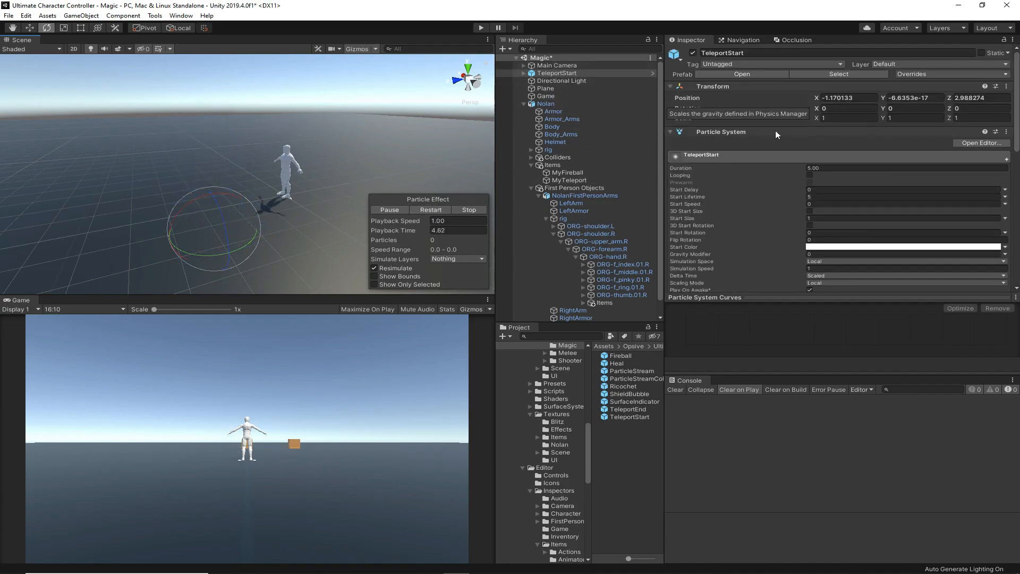
scroll(769, 215, "down", 10)
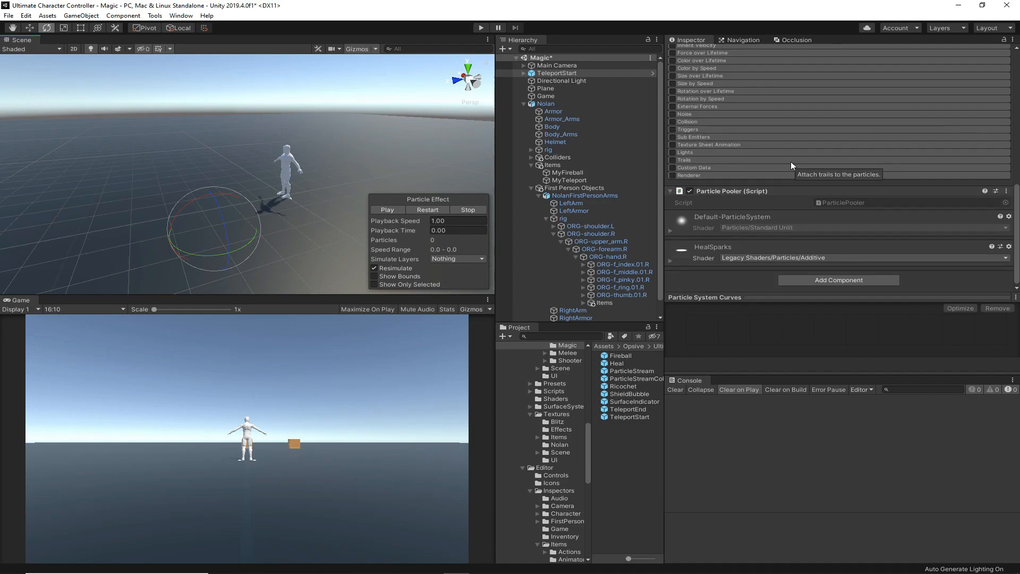
scroll(790, 162, "up", 10)
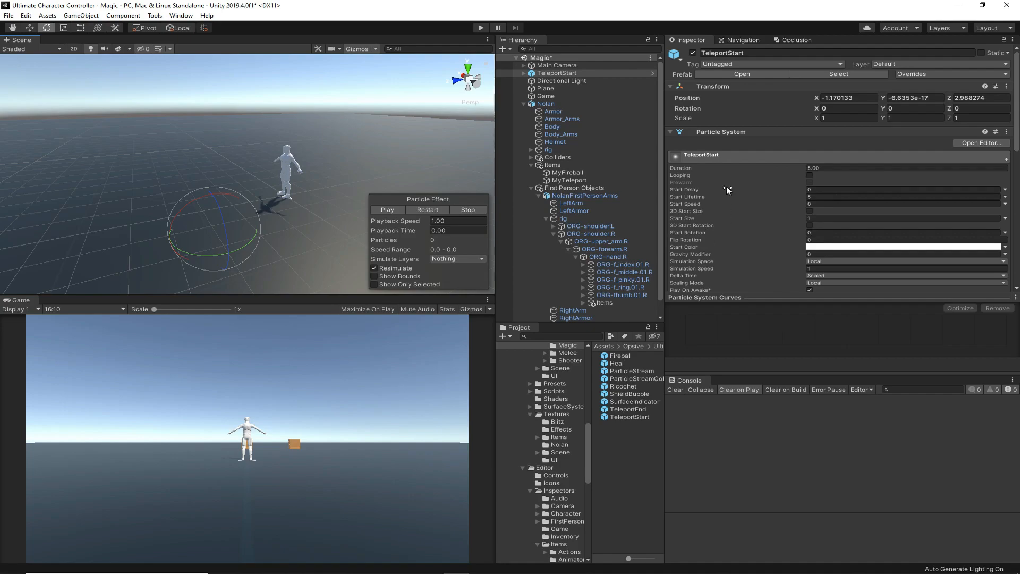
scroll(603, 254, "down", 1)
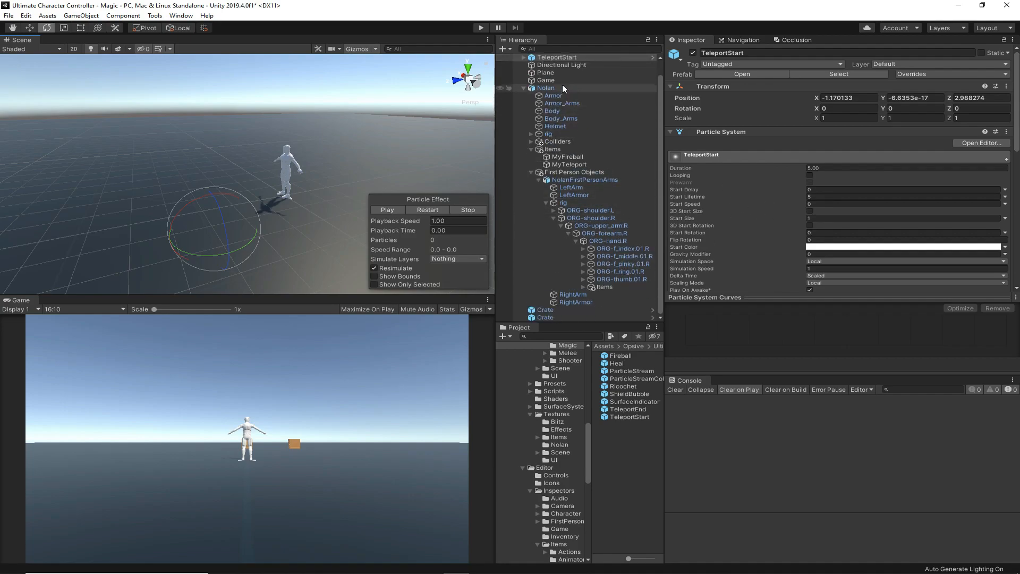
scroll(562, 75, "up", 1)
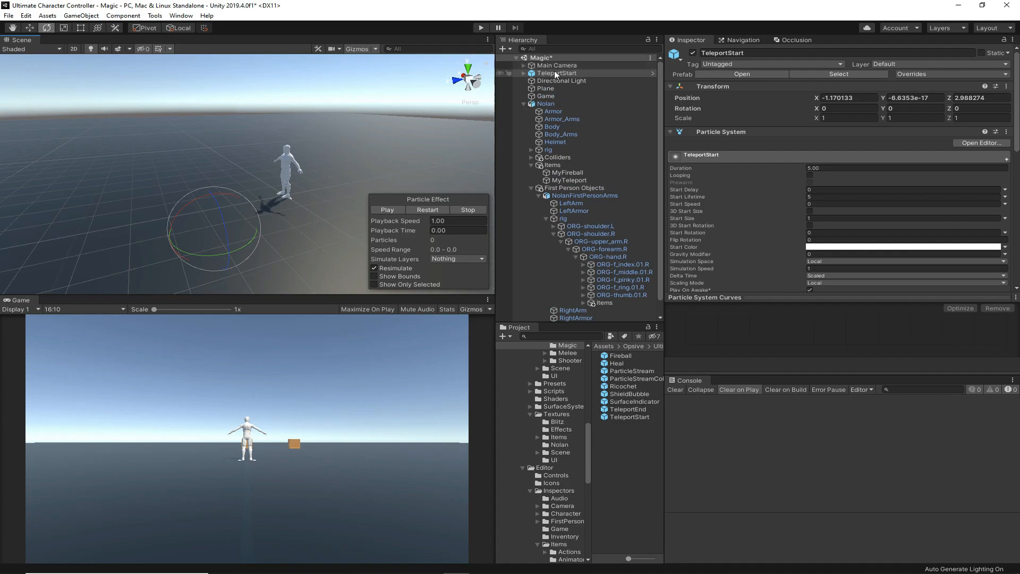
Inspect TeleportStart's Portal, ThirdRing and FirstRing child particle systems, and delete the TeleportStart instance from the scene.
right_click(554, 72)
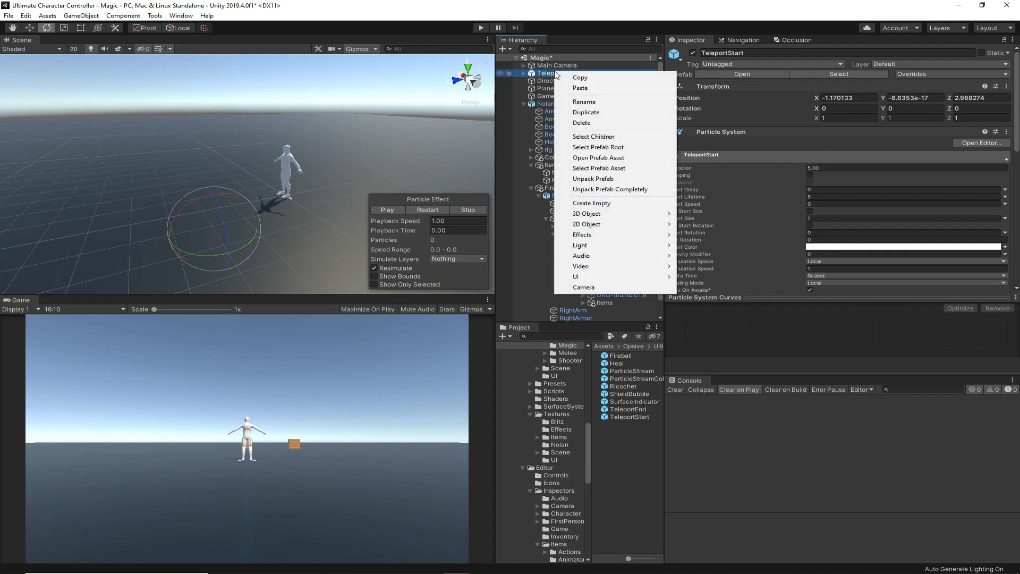
left_click(524, 73)
left_click(555, 81)
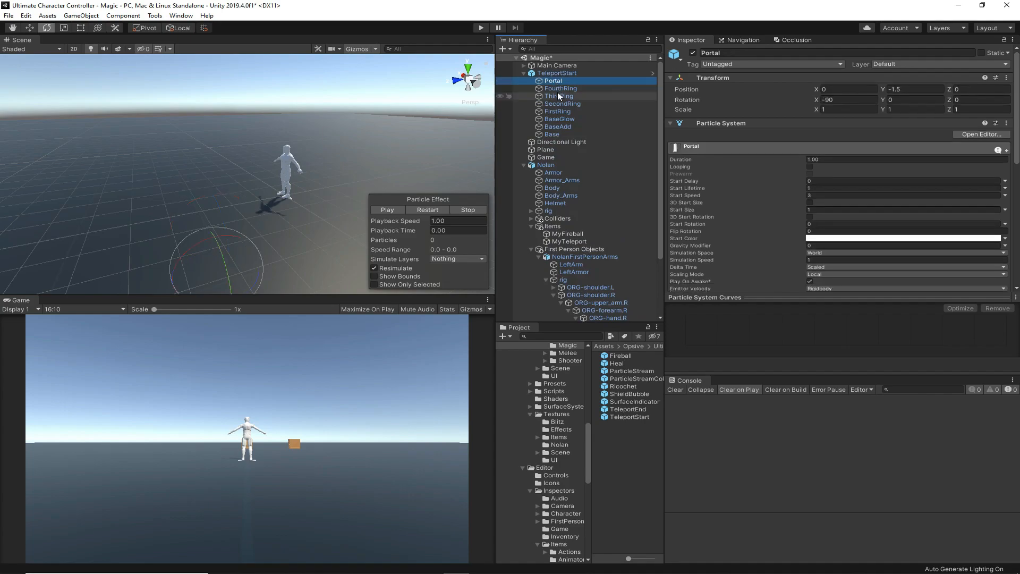
left_click(558, 95)
left_click(558, 112)
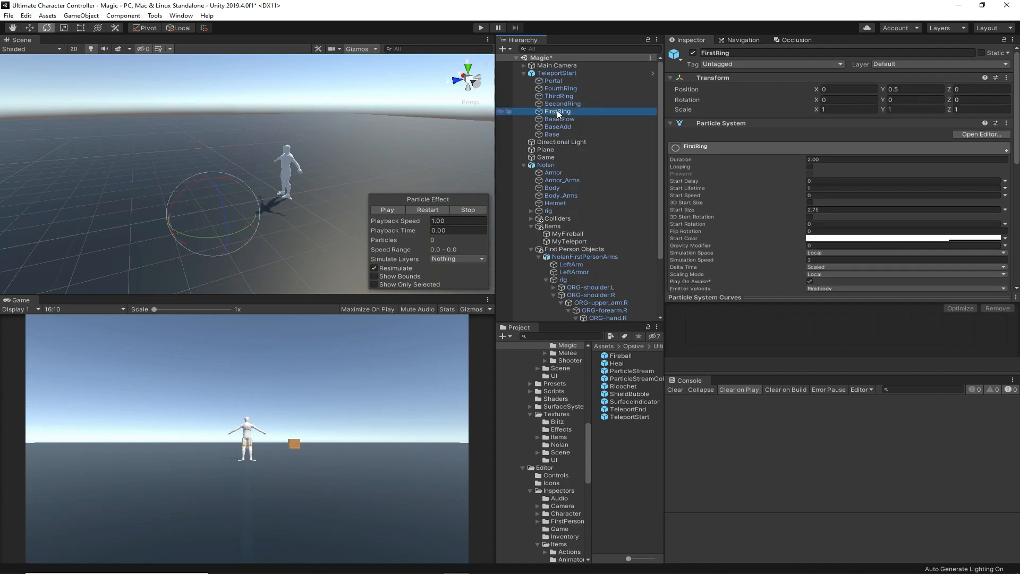
left_click(559, 75)
right_click(560, 74)
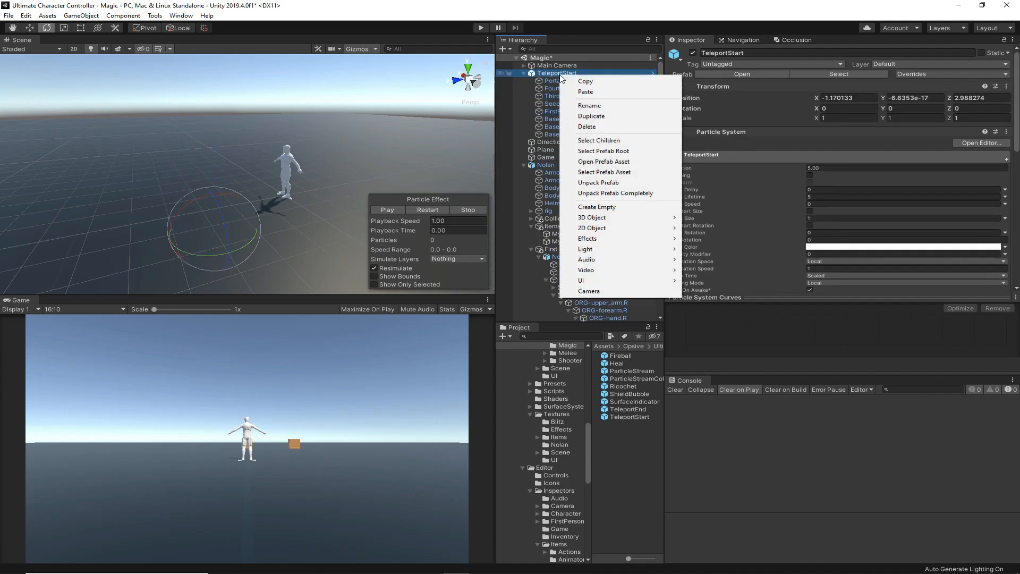
left_click(579, 127)
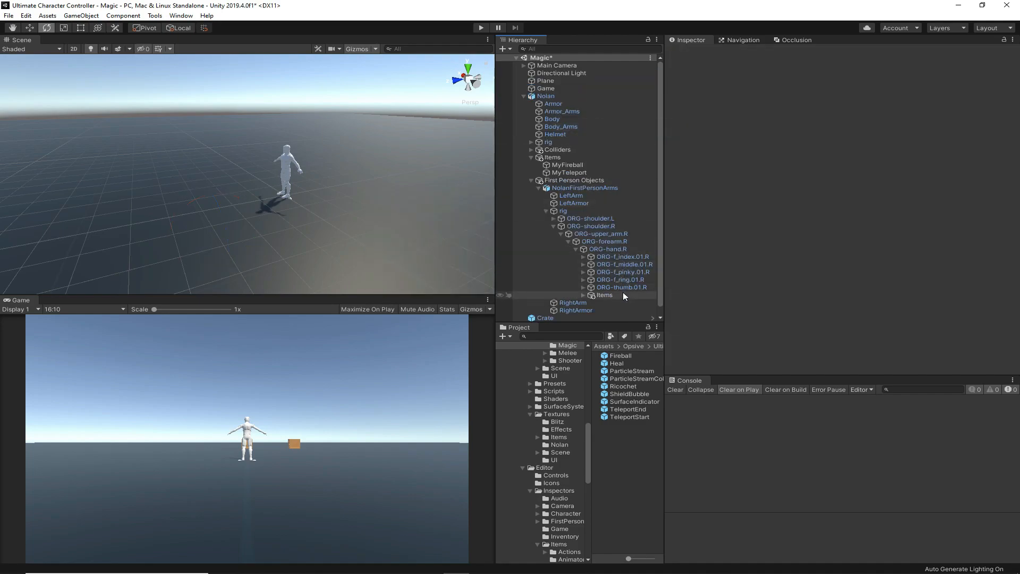
Review MyFireball's Magic Item settings down to its Spawn Projectile cast action and Damage impact action.
left_click(572, 167)
scroll(888, 259, "down", 20)
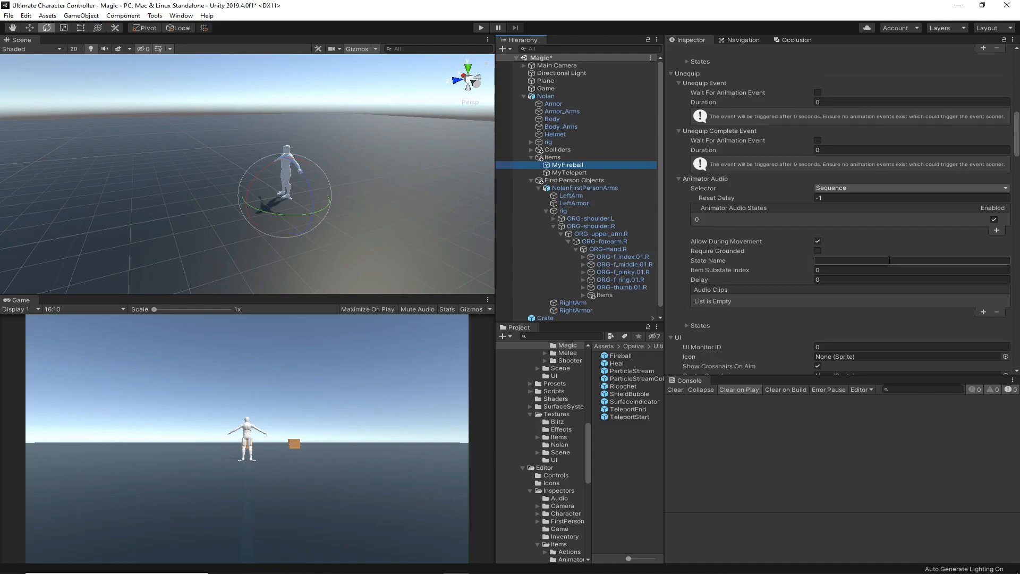
scroll(888, 259, "down", 15)
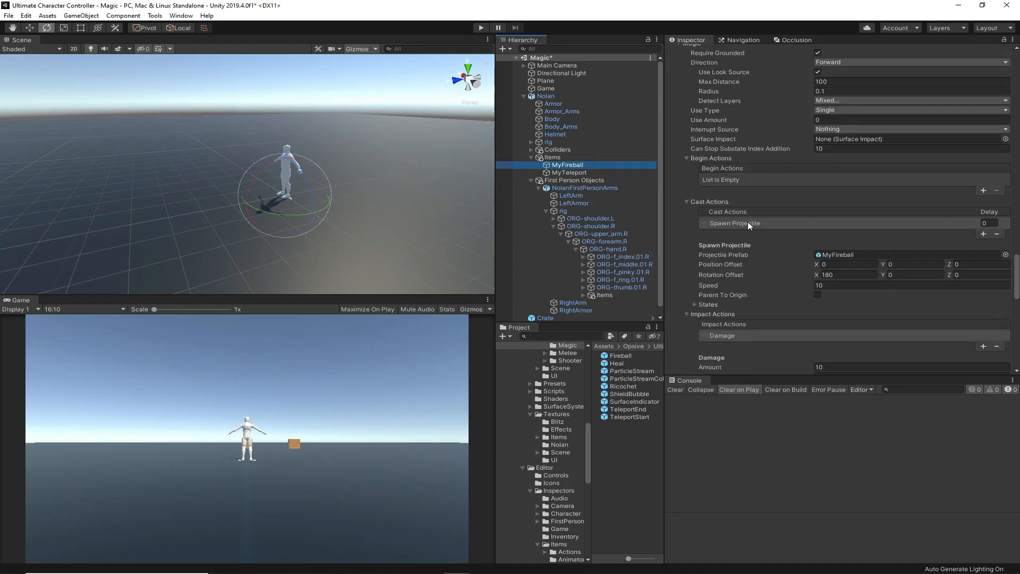
Review MyTeleport's Begin Actions, and test casting the spell in play mode.
left_click(568, 173)
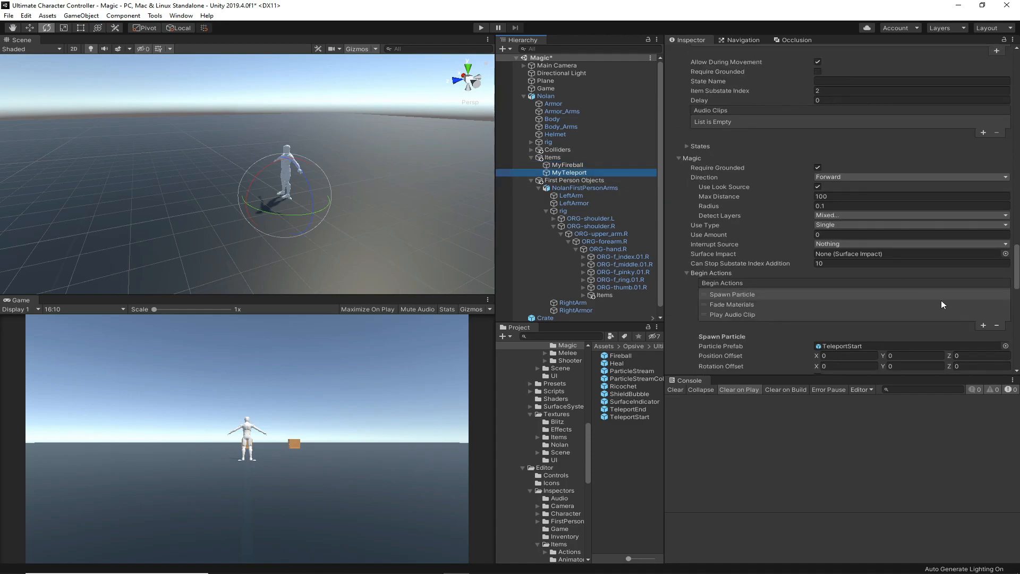
scroll(818, 256, "down", 8)
scroll(807, 247, "up", 5)
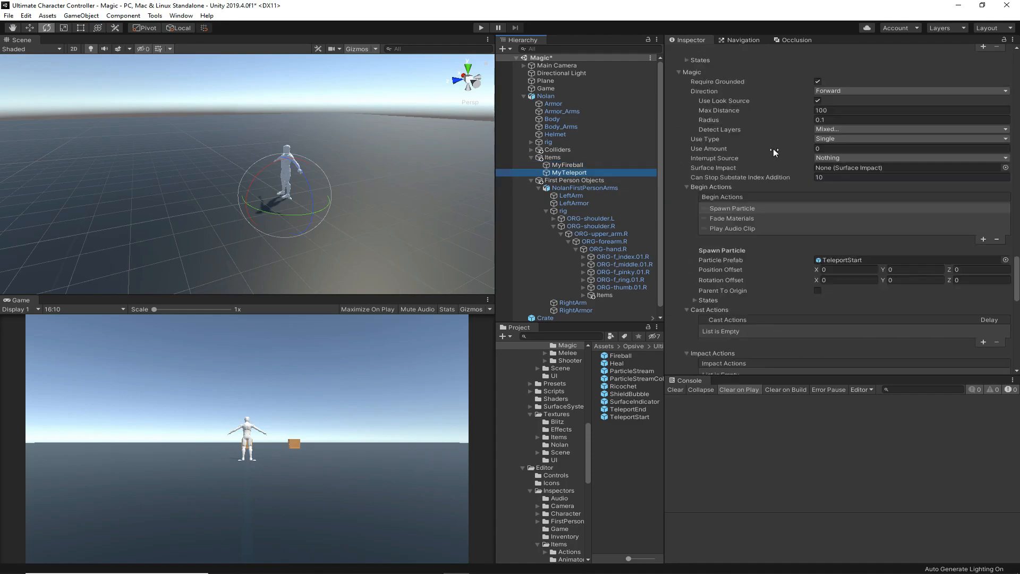
left_click(480, 27)
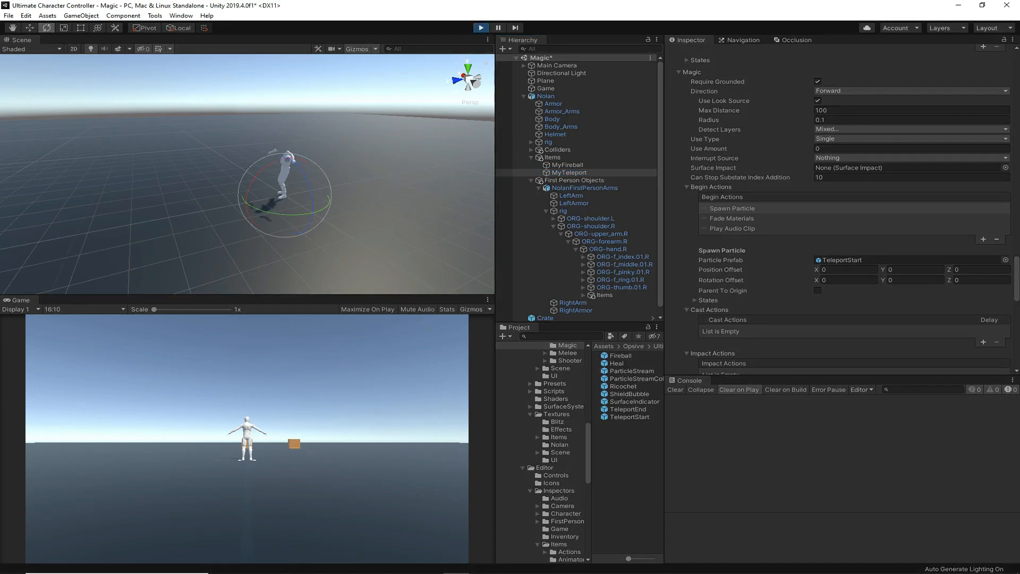
left_click(247, 439)
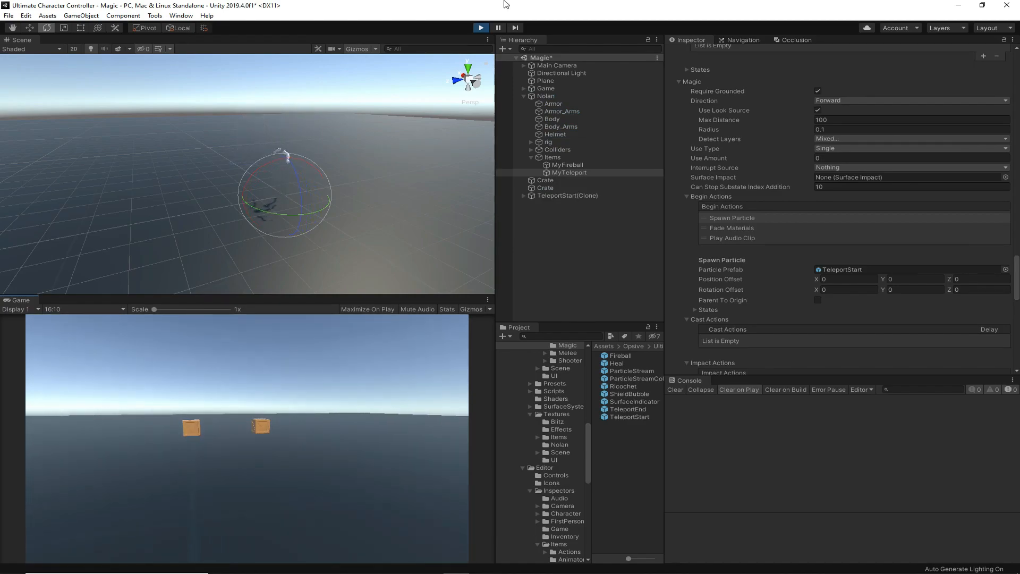
left_click(483, 28)
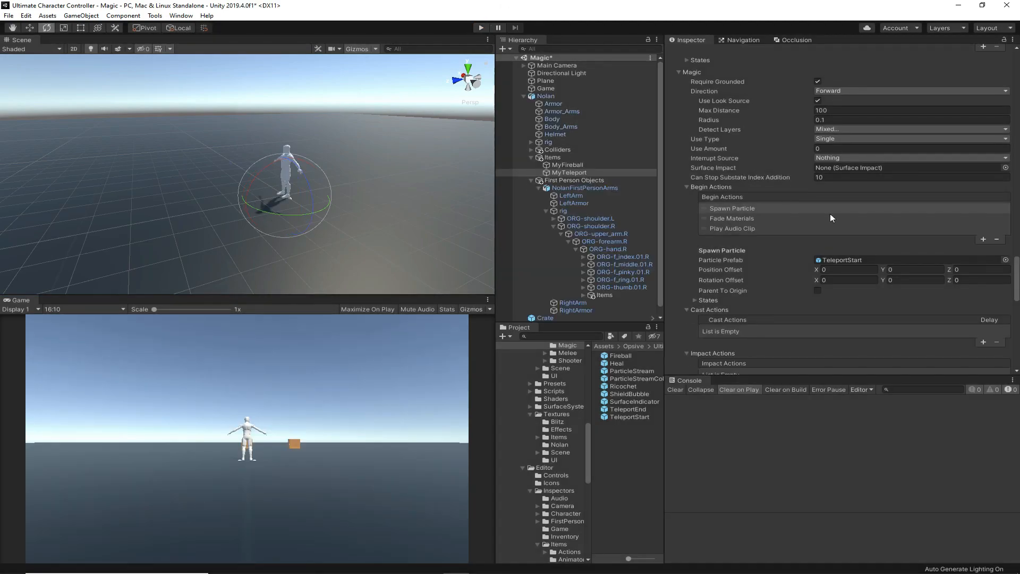
Set the Direction of MyTeleport's Magic Item to Indicate.
scroll(801, 242, "up", 5)
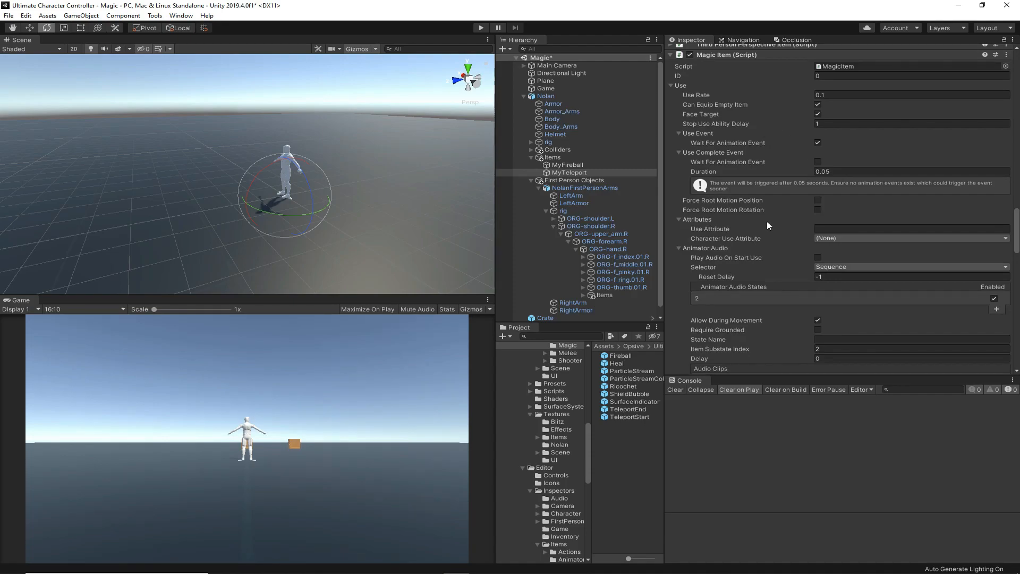
scroll(767, 223, "down", 5)
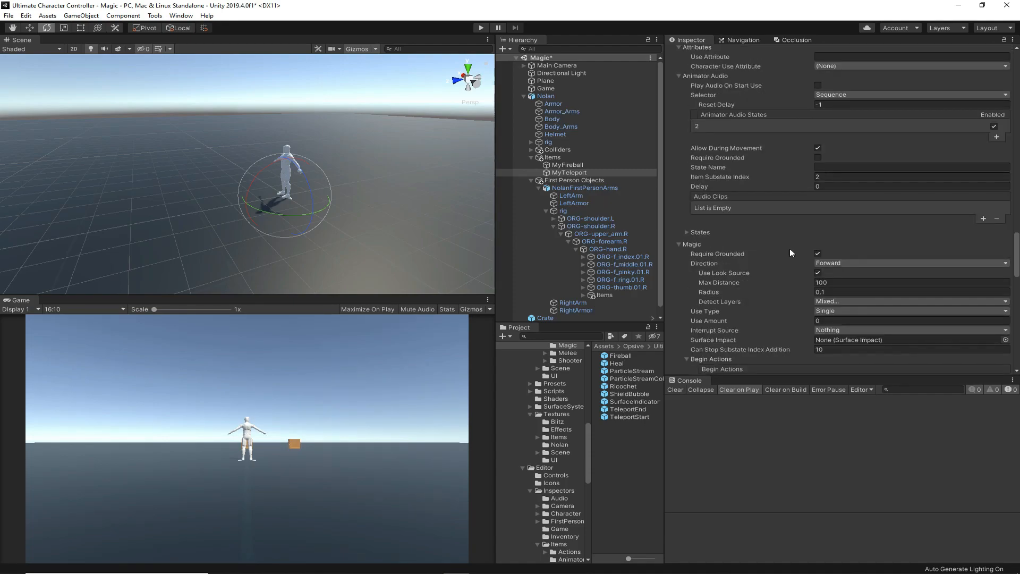
left_click(857, 265)
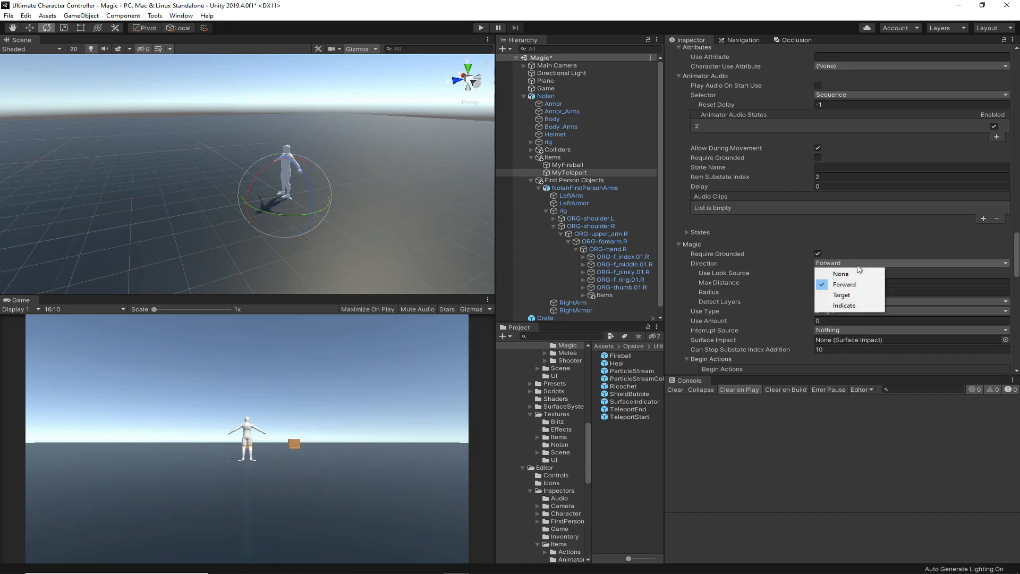
left_click(859, 308)
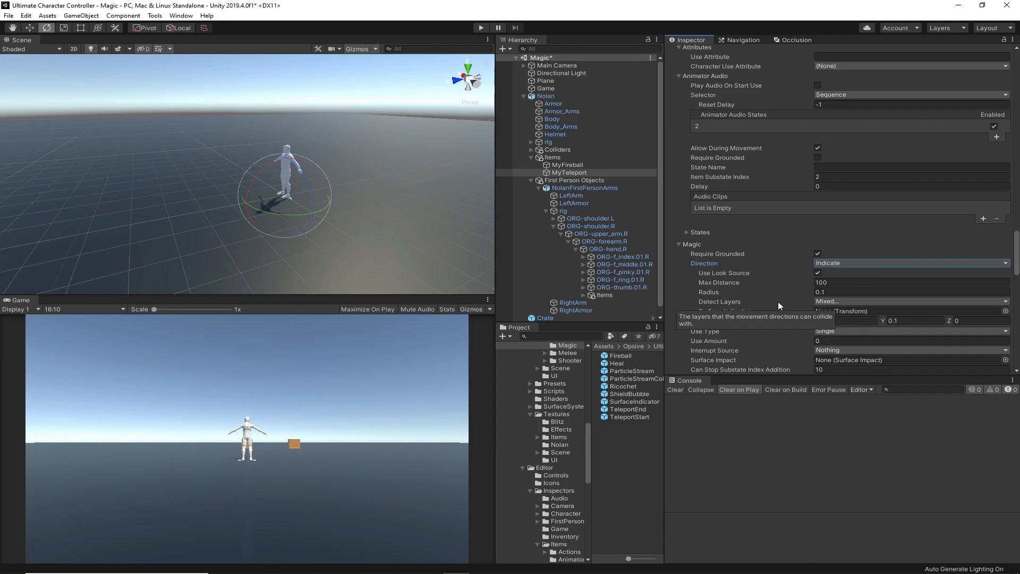
Place the SurfaceIndicator prefab in the scene and examine its Mesh Renderer and Ignore Fade Identifier components.
scroll(782, 293, "down", 4)
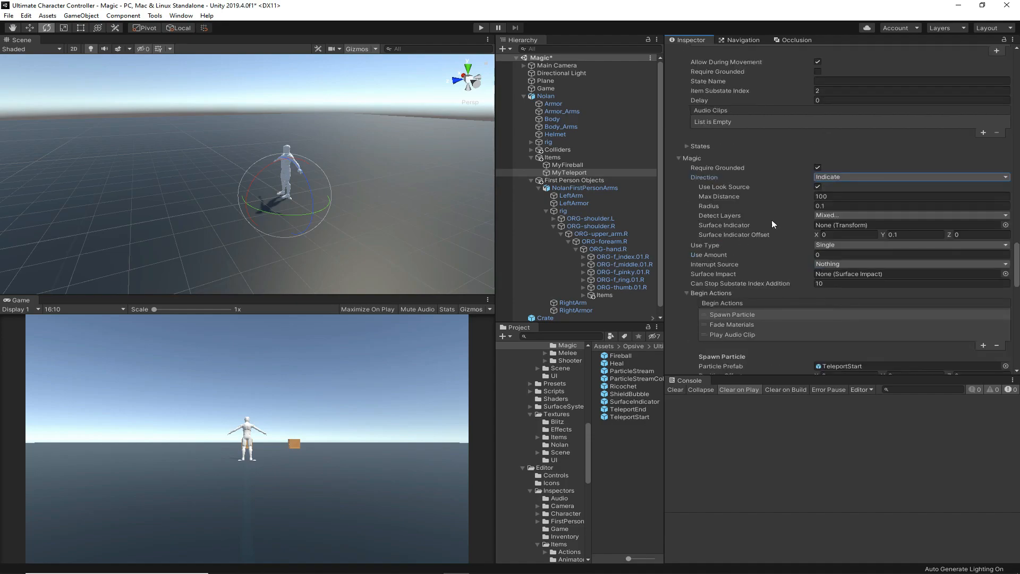
left_click(735, 226)
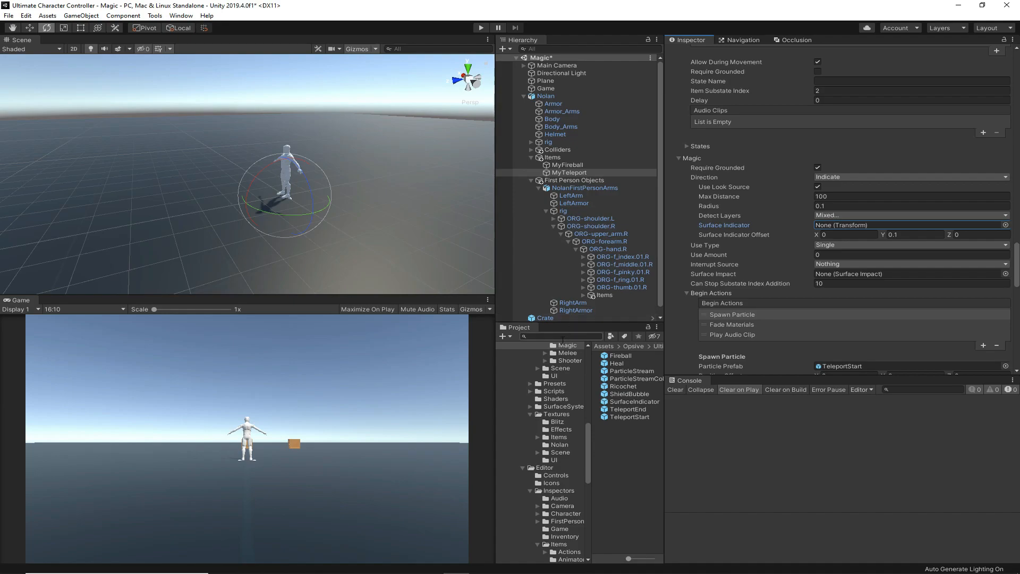
left_click_drag(639, 406, 361, 250)
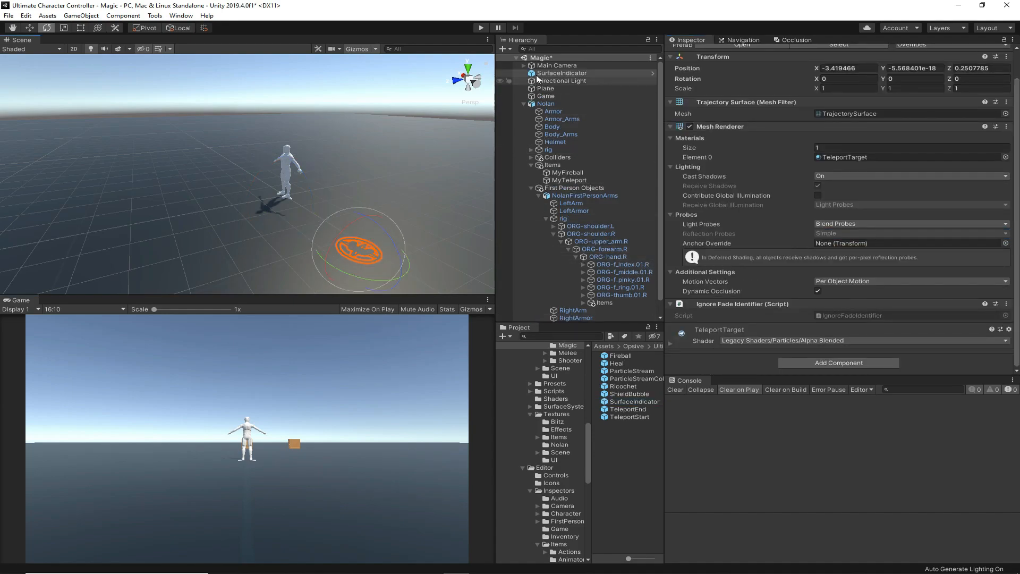
scroll(742, 234, "up", 2)
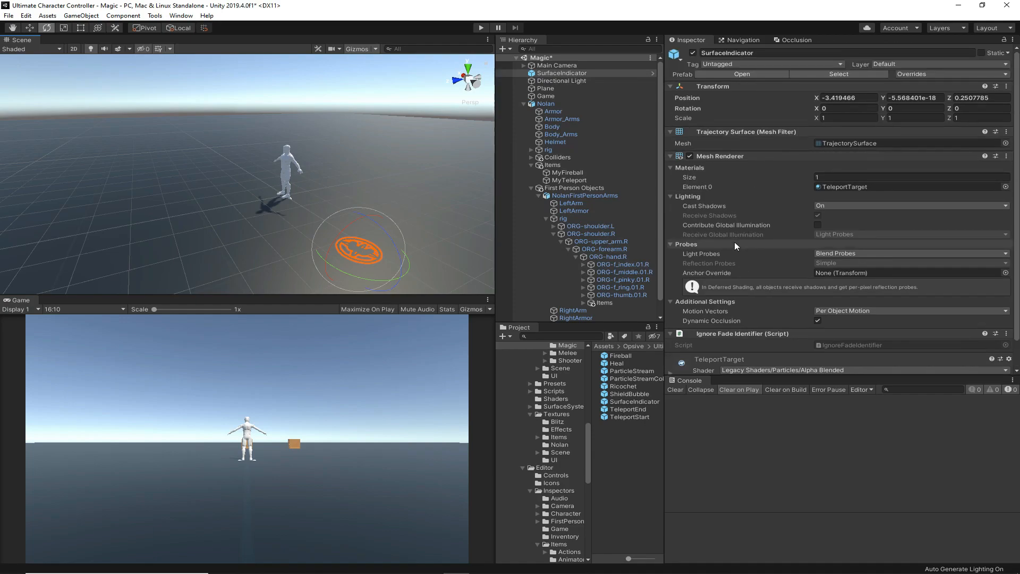
scroll(754, 260, "down", 2)
scroll(771, 283, "up", 2)
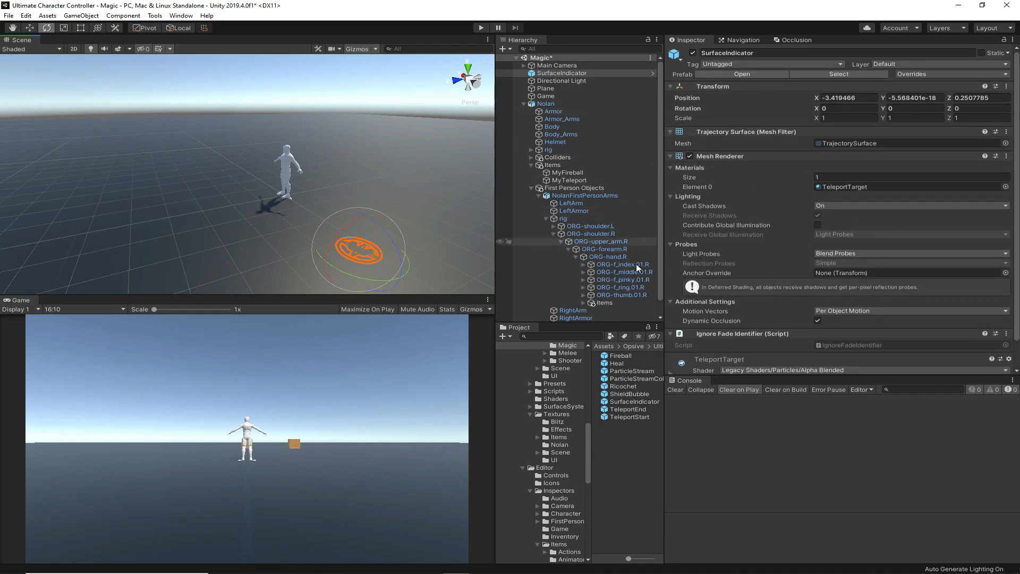
Make SurfaceIndicator a child of MyTeleport under Nolan's Items.
scroll(603, 302, "down", 1)
scroll(617, 180, "up", 1)
scroll(545, 142, "down", 1)
scroll(545, 142, "up", 1)
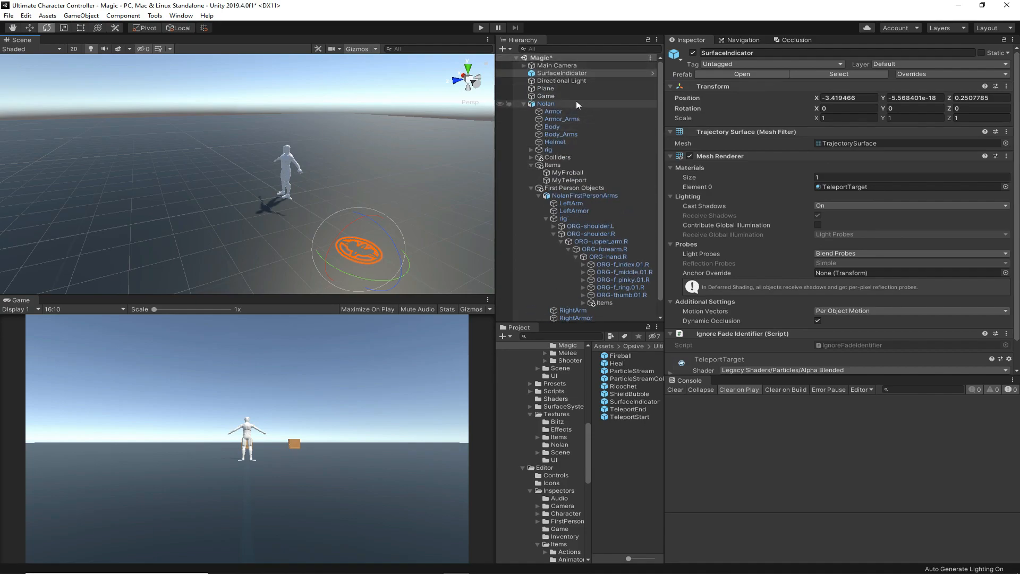
scroll(576, 100, "down", 1)
scroll(568, 106, "up", 1)
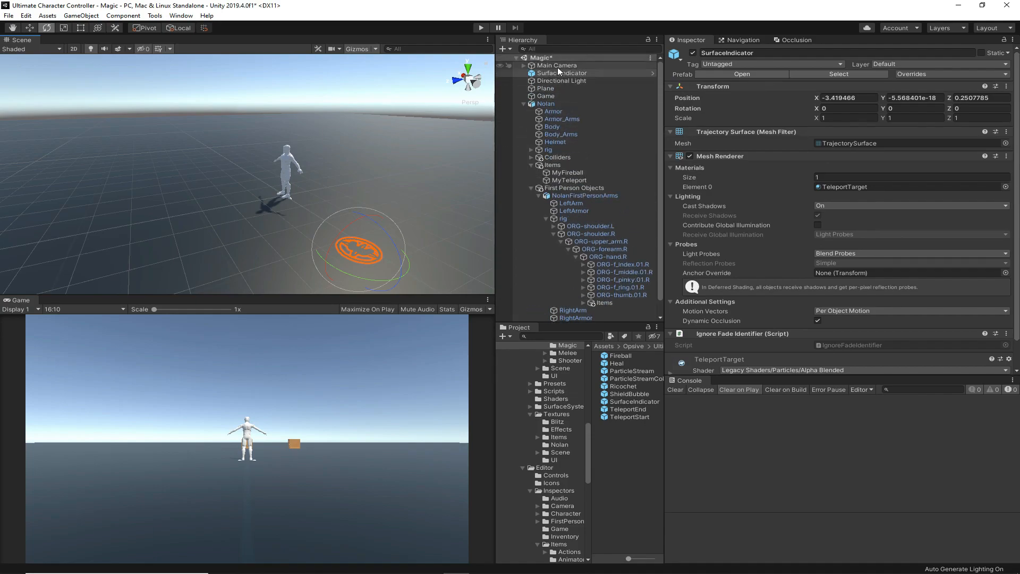
left_click_drag(558, 73, 597, 182)
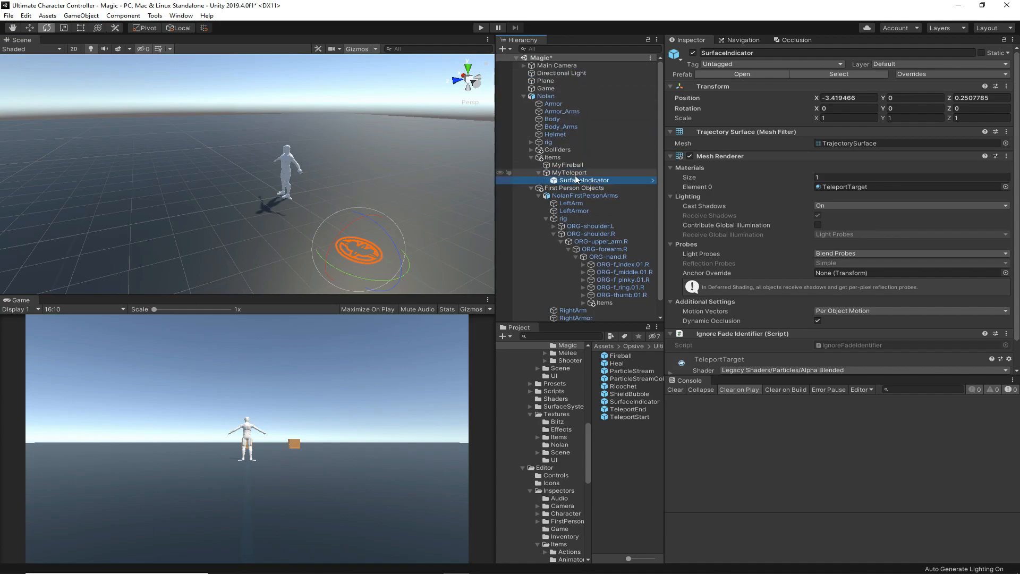
Set SurfaceIndicator's X and Z position to 0.
left_click(859, 99)
type("0")
key("Tab")
key("Tab")
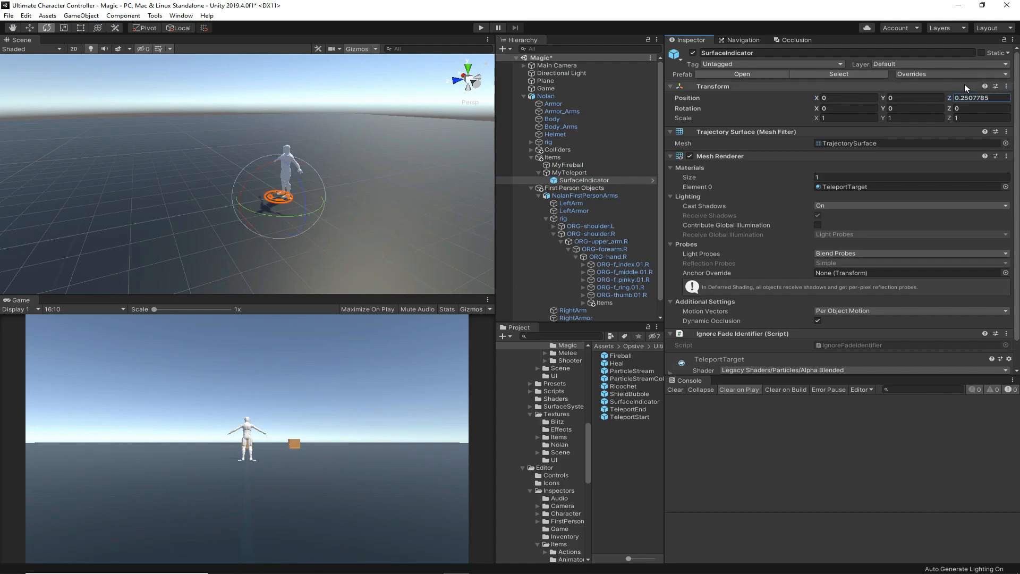
type("0")
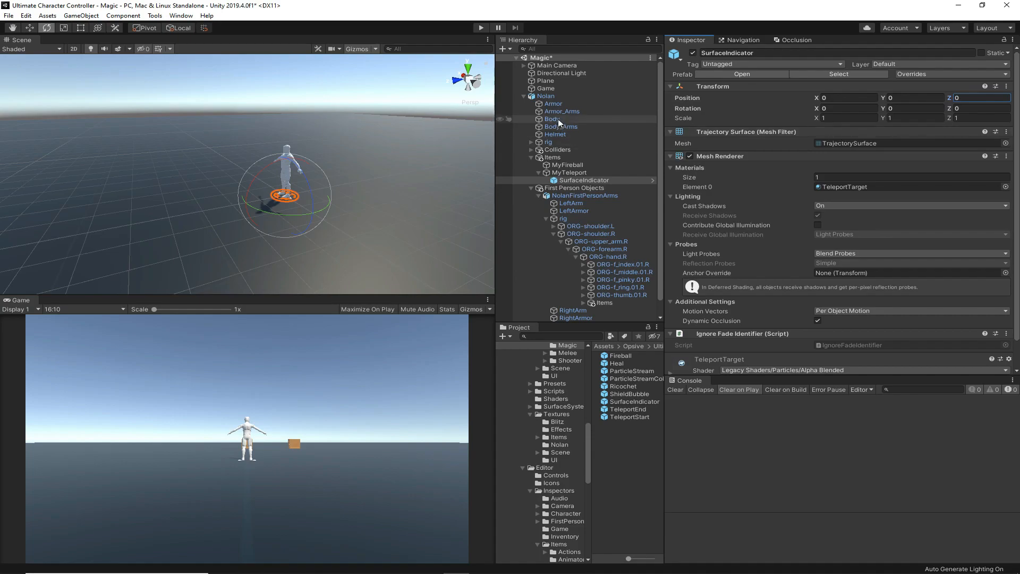
Assign the SurfaceIndicator object as the Surface Indicator of MyTeleport's Magic Item.
left_click(547, 104)
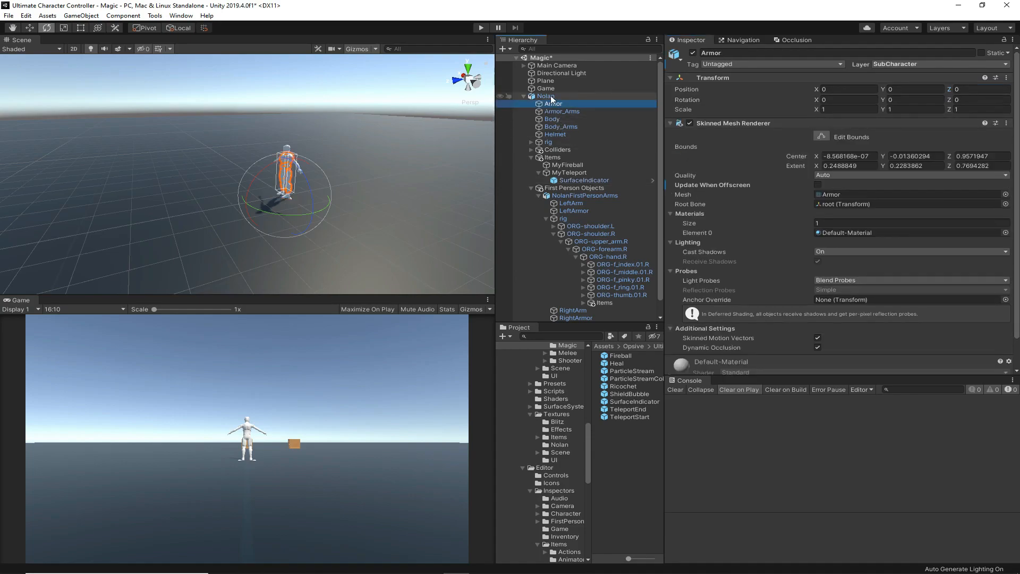
left_click(572, 173)
scroll(884, 289, "down", 10)
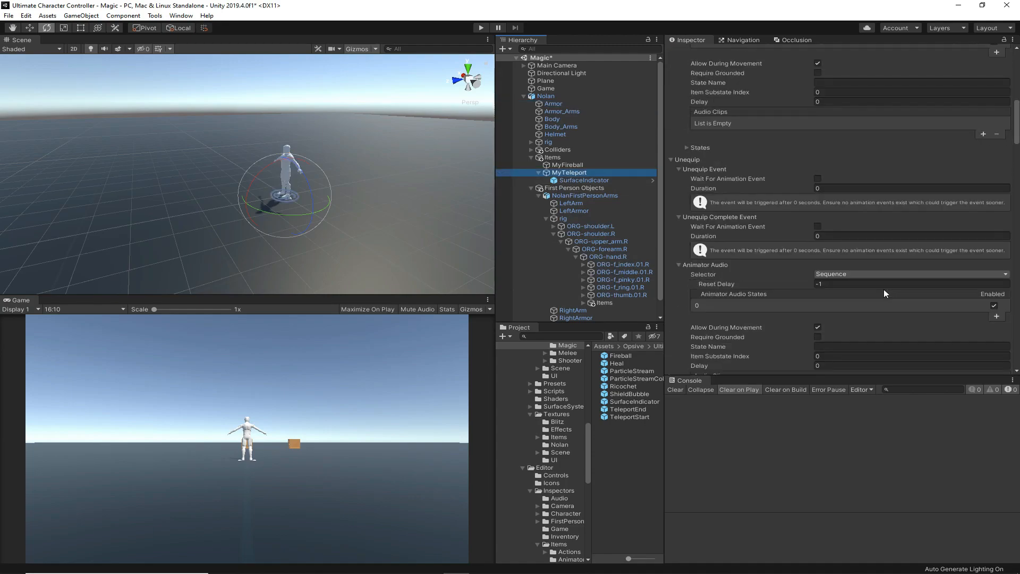
scroll(882, 289, "up", 10)
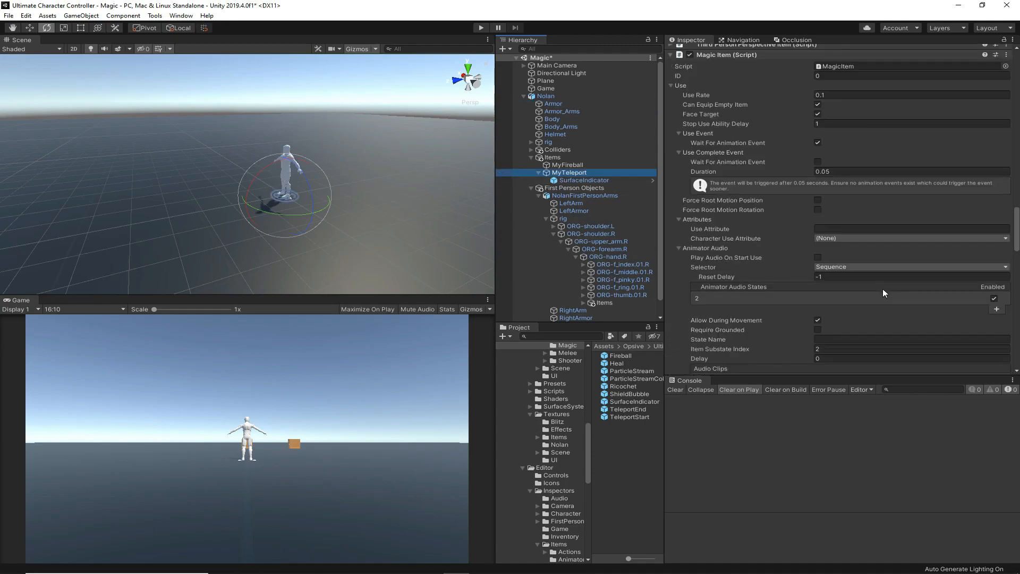
scroll(883, 291, "down", 3)
scroll(774, 275, "down", 9)
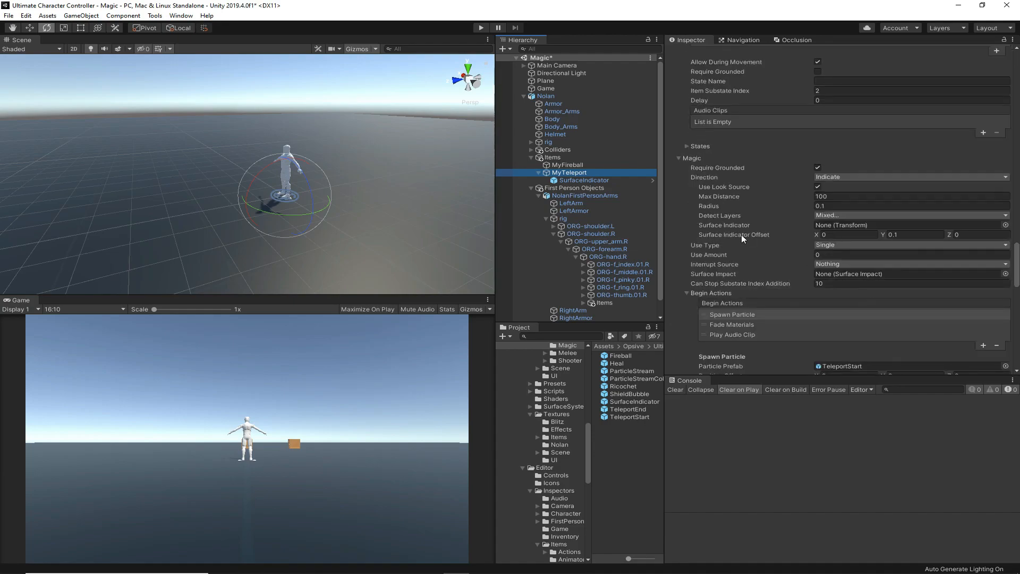
left_click_drag(583, 180, 853, 229)
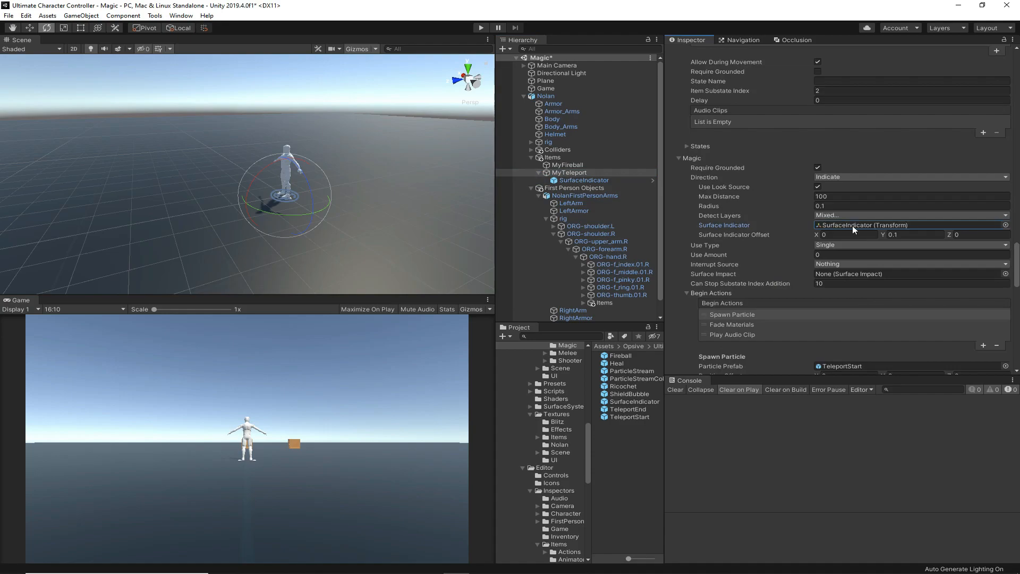
Play-test the scene by aiming the surface indicator at the ground and casting MyTeleport, and stop the game.
left_click(480, 29)
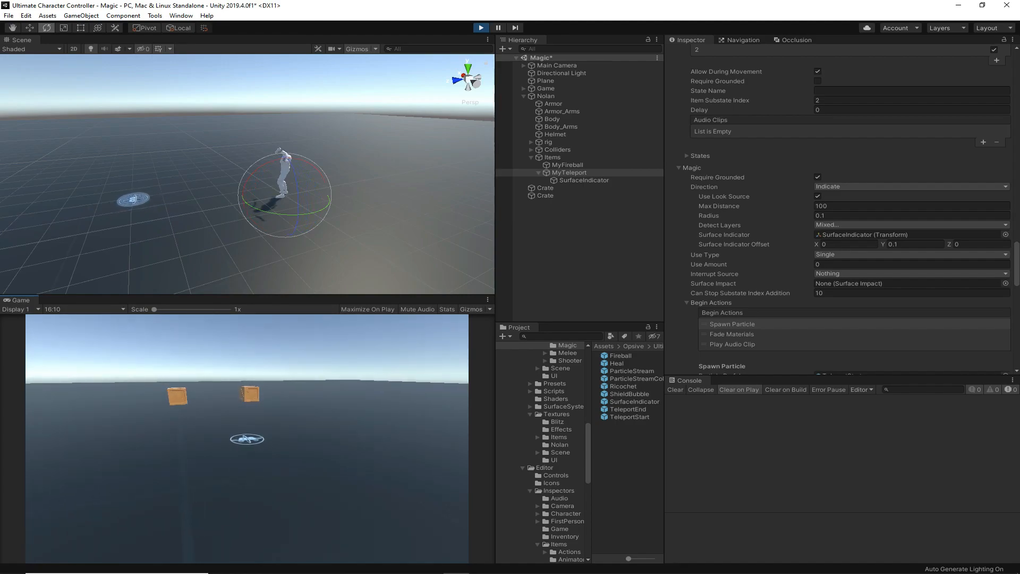
left_click(247, 439)
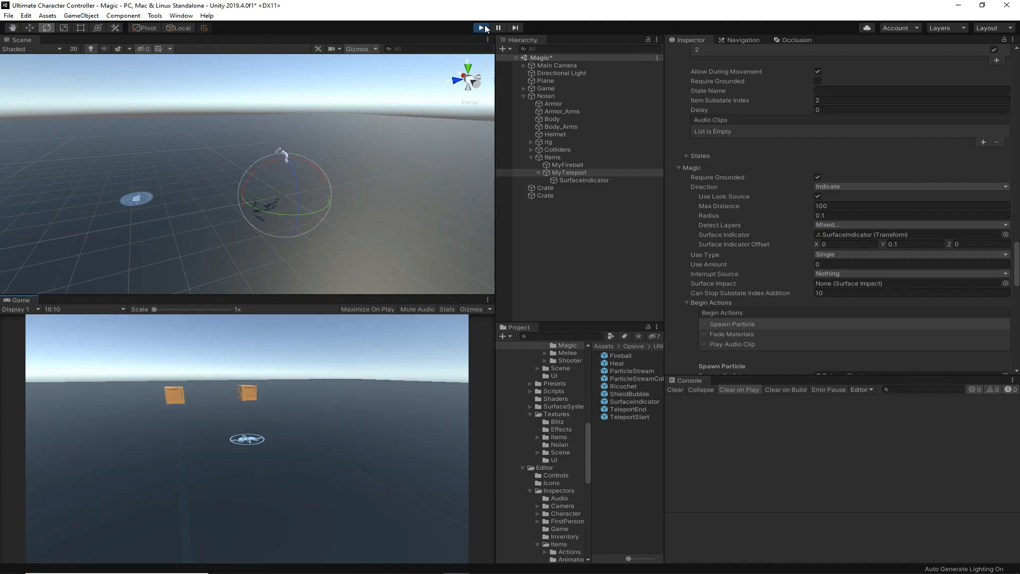
left_click(483, 27)
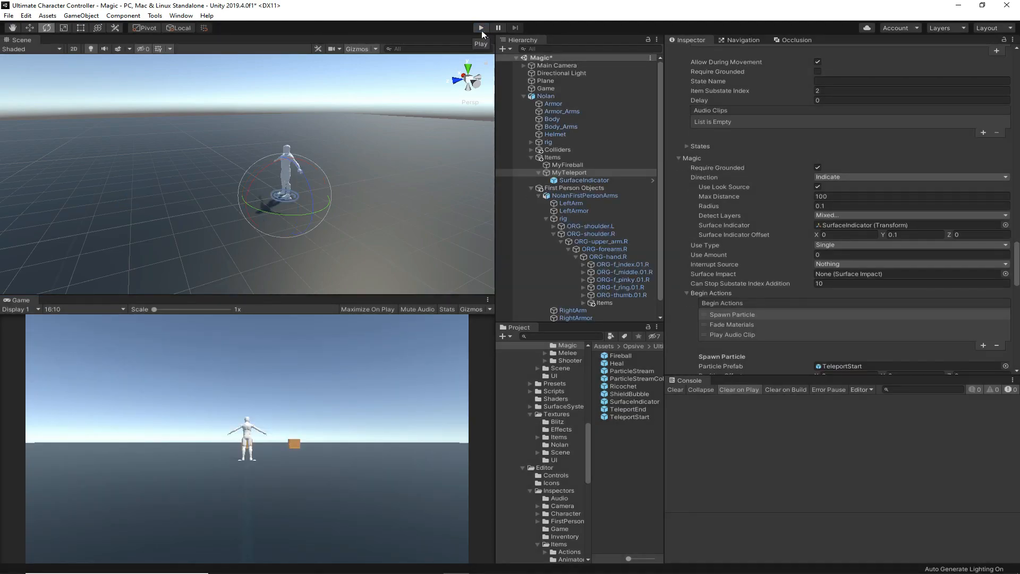
Play-test the MyTeleport cast again, examining Nolan's body up close as its materials fade, and stop the game.
middle_click_drag(378, 215, 342, 215)
scroll(342, 215, "up", 6)
right_click_drag(310, 251, 304, 231)
scroll(305, 231, "up", 8)
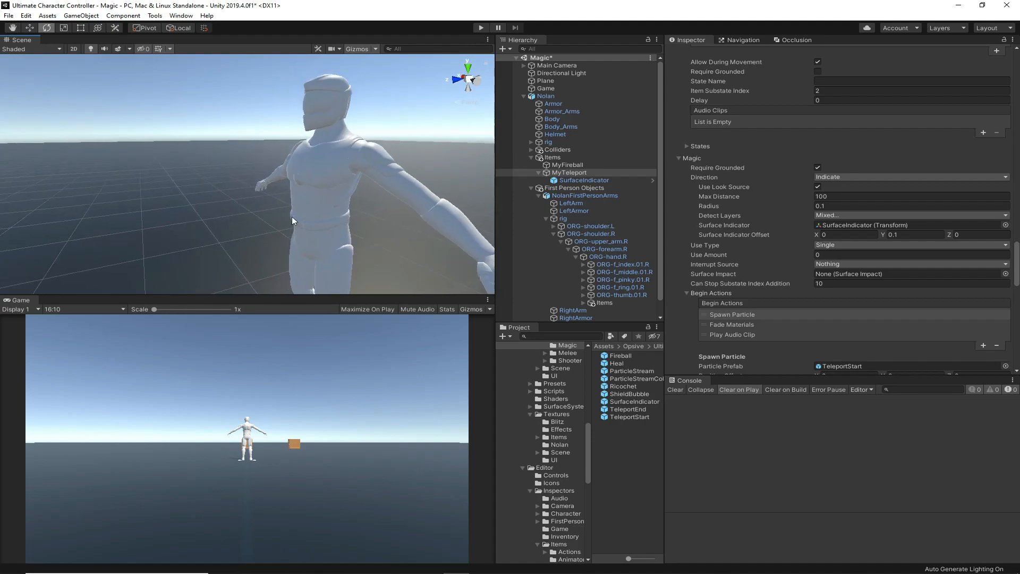
left_click(481, 29)
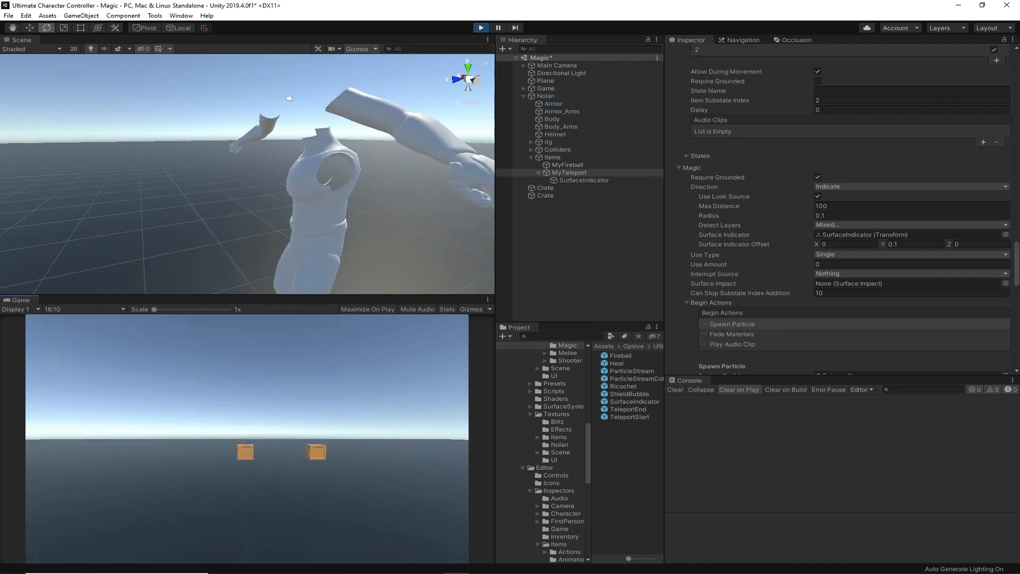
left_click(247, 439)
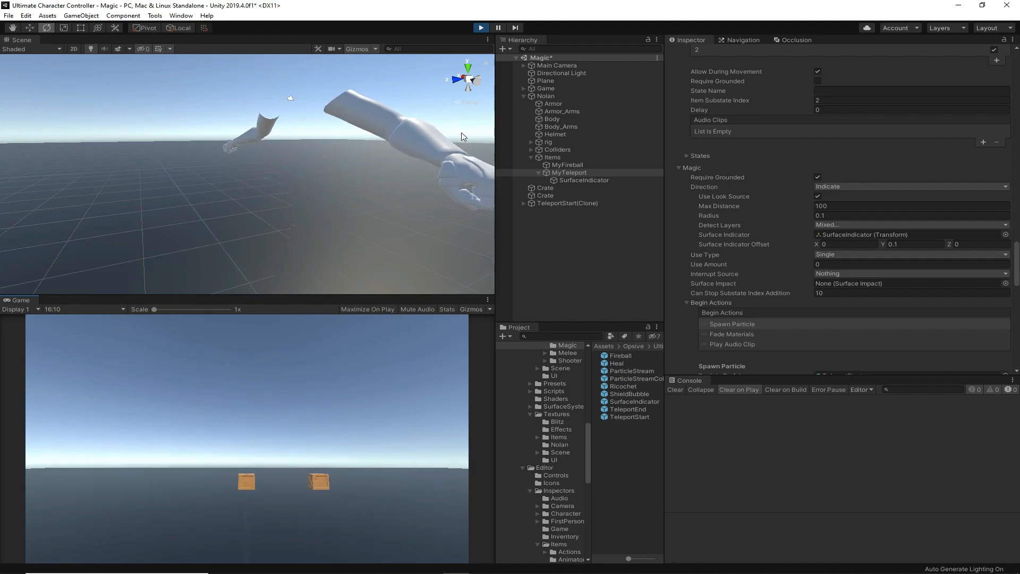
left_click(481, 28)
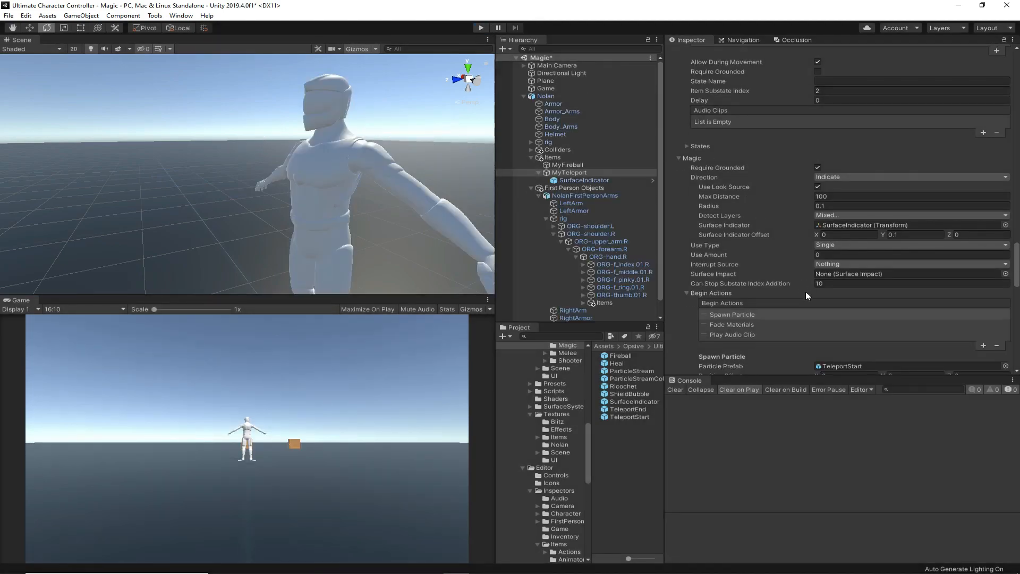
Set the Origin Location of MyTeleport's First Person and Third Person Magic Item Properties to Nolan.
scroll(805, 291, "down", 15)
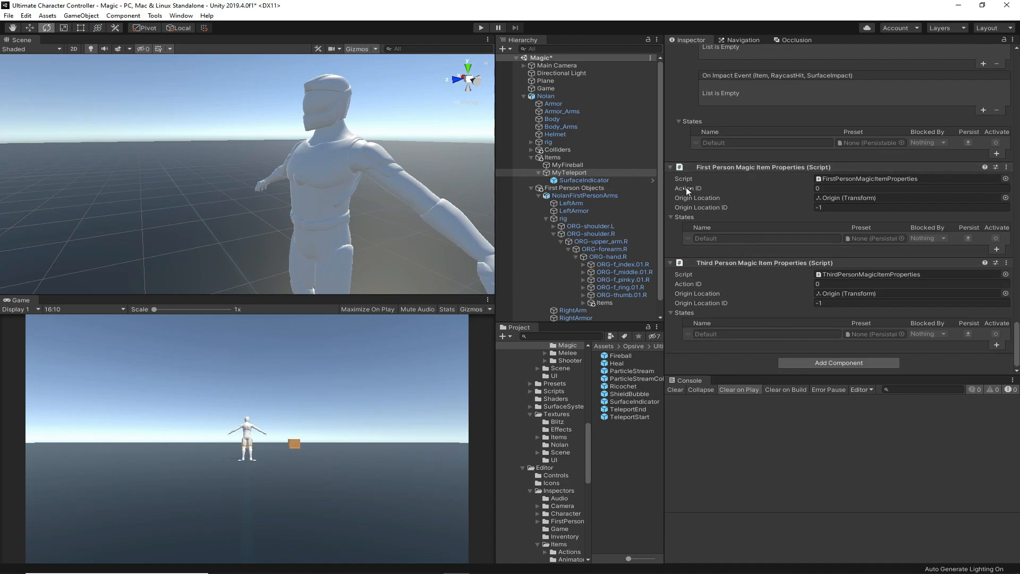
left_click(845, 198)
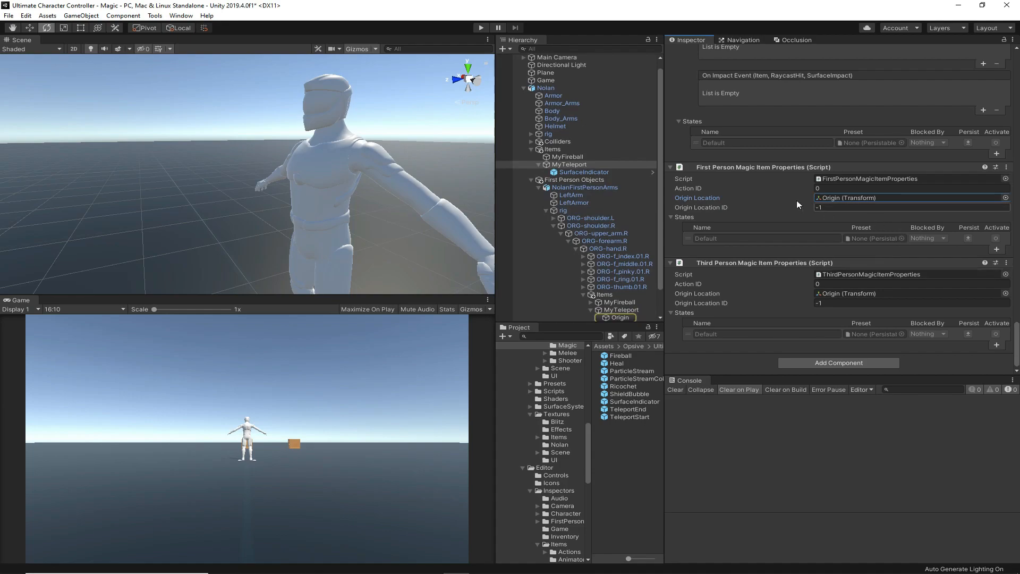
left_click_drag(555, 89, 865, 197)
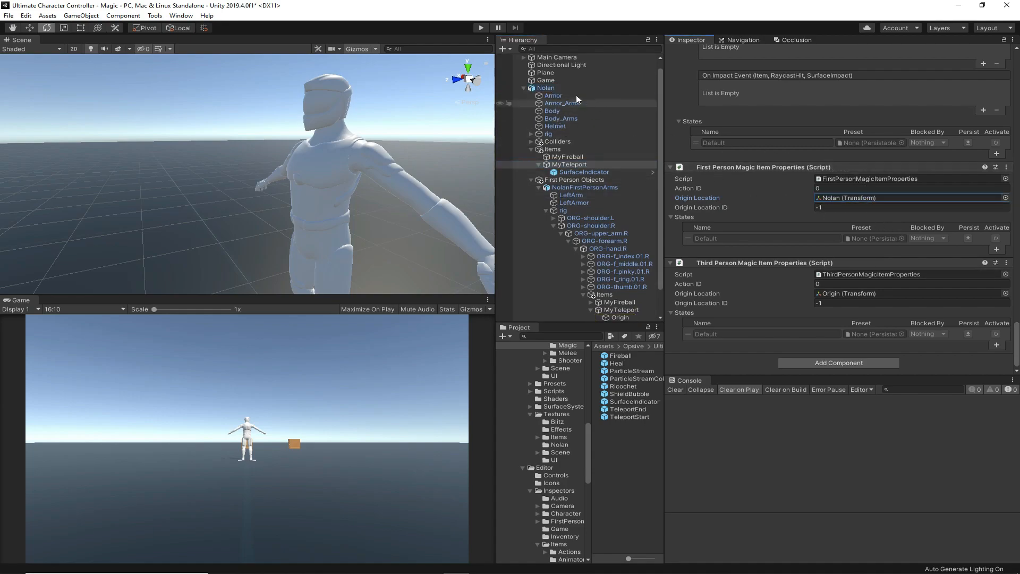
left_click_drag(558, 87, 828, 298)
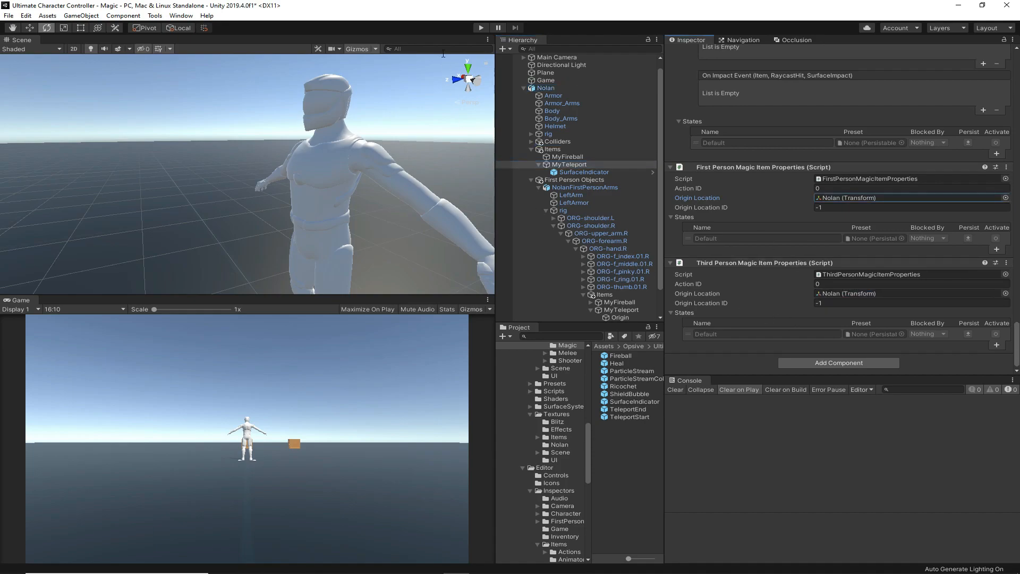
Play-test MyTeleport with Nolan as the origin, examine the start effect around the character, and stop the game.
left_click(481, 29)
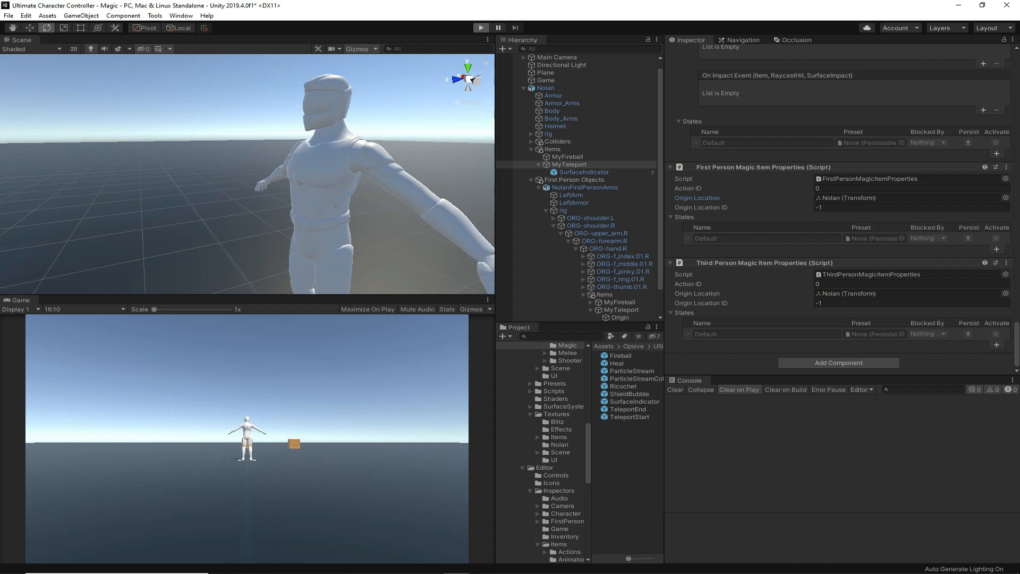
key("Escape")
right_click_drag(234, 165, 262, 170)
scroll(263, 171, "down", 5)
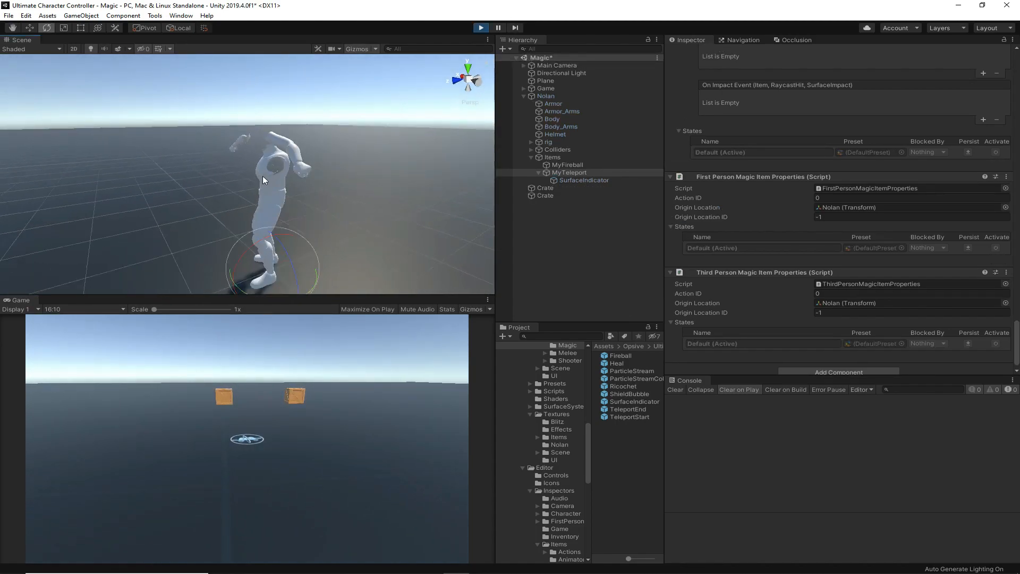
left_click(329, 436)
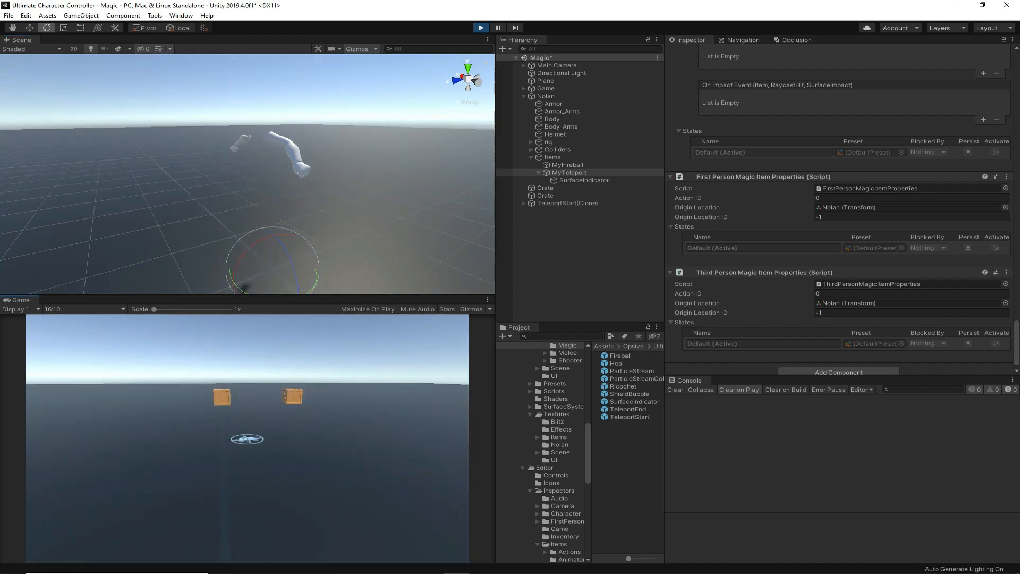
key("Escape")
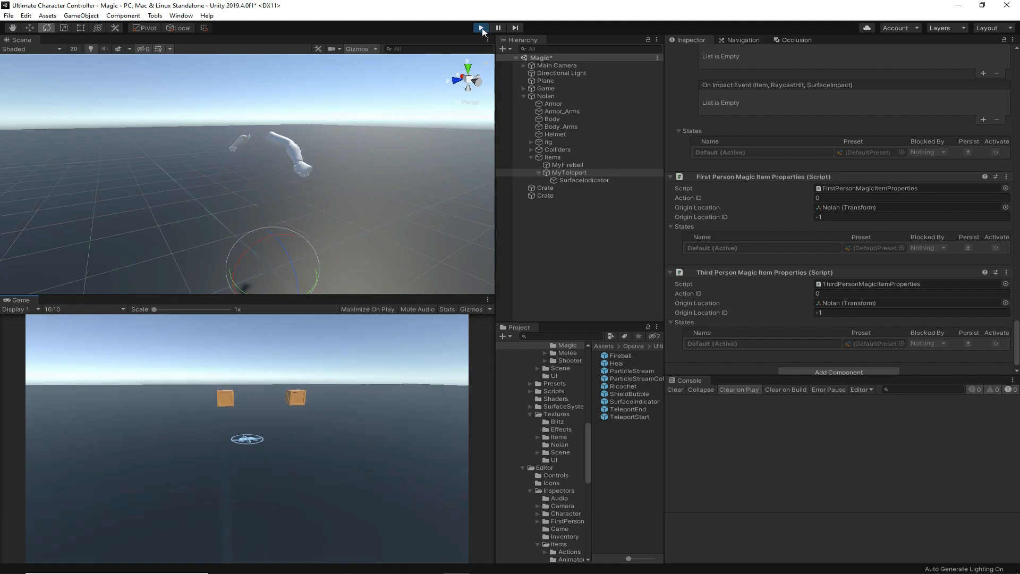
left_click(481, 27)
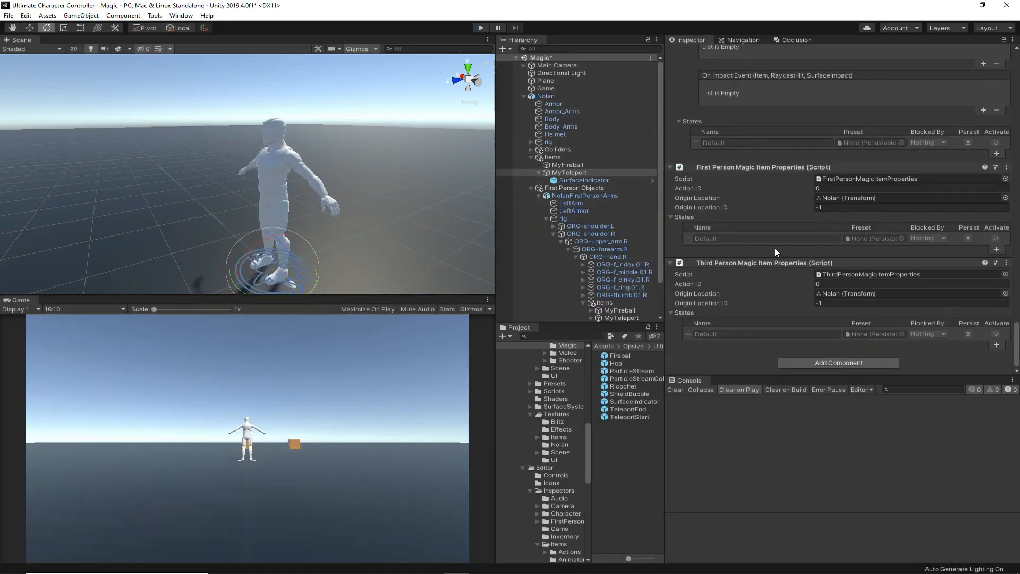
Add a Teleport action to the Cast Actions of MyTeleport's Magic Item.
scroll(775, 252, "up", 5)
scroll(775, 253, "up", 10)
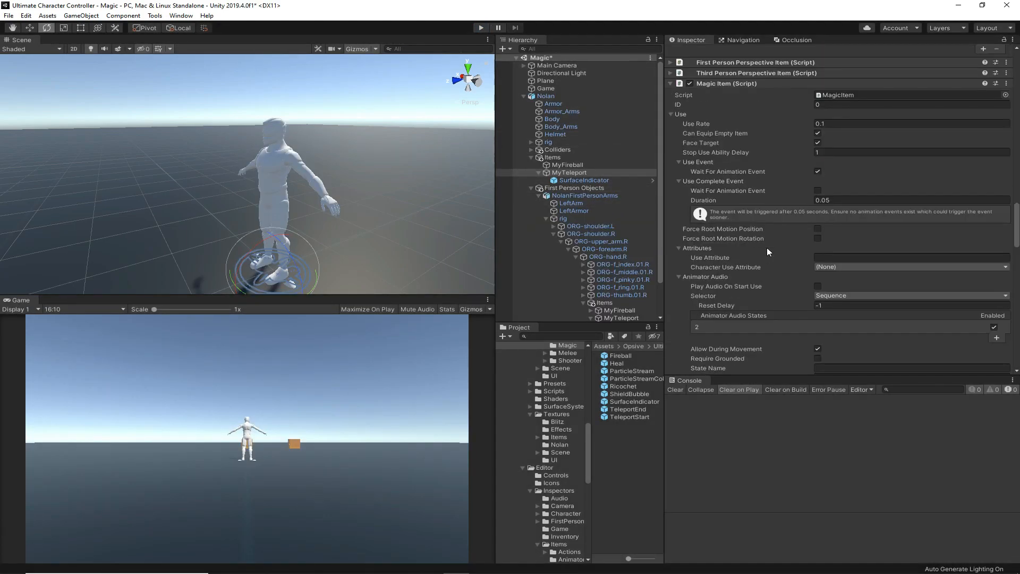
scroll(767, 255, "down", 7)
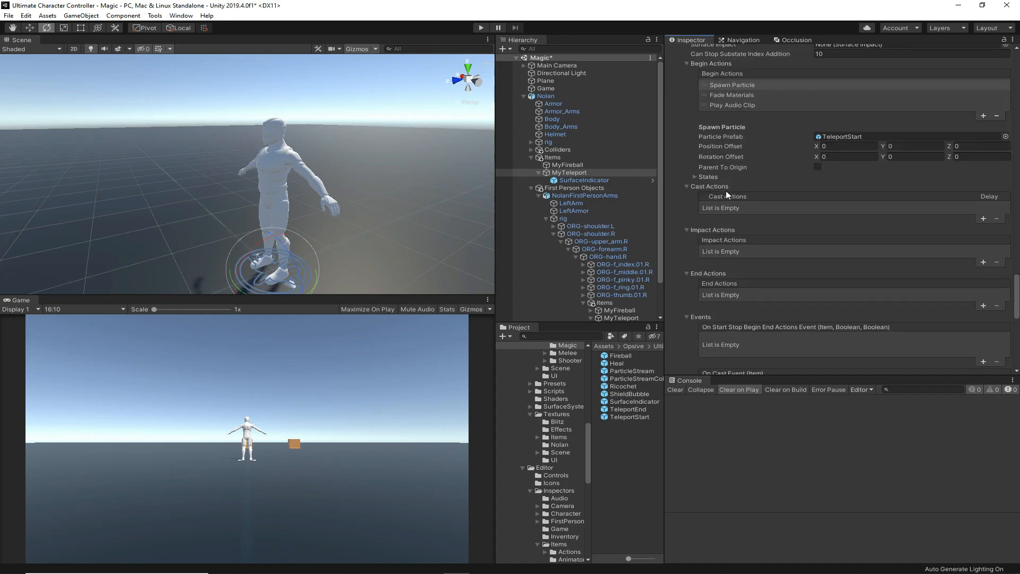
left_click(984, 219)
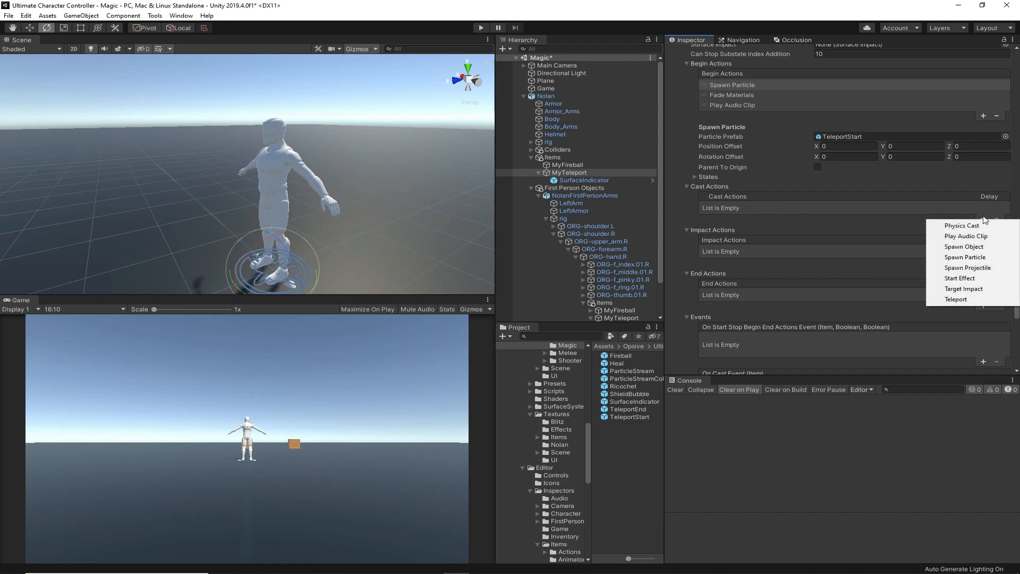
left_click(956, 299)
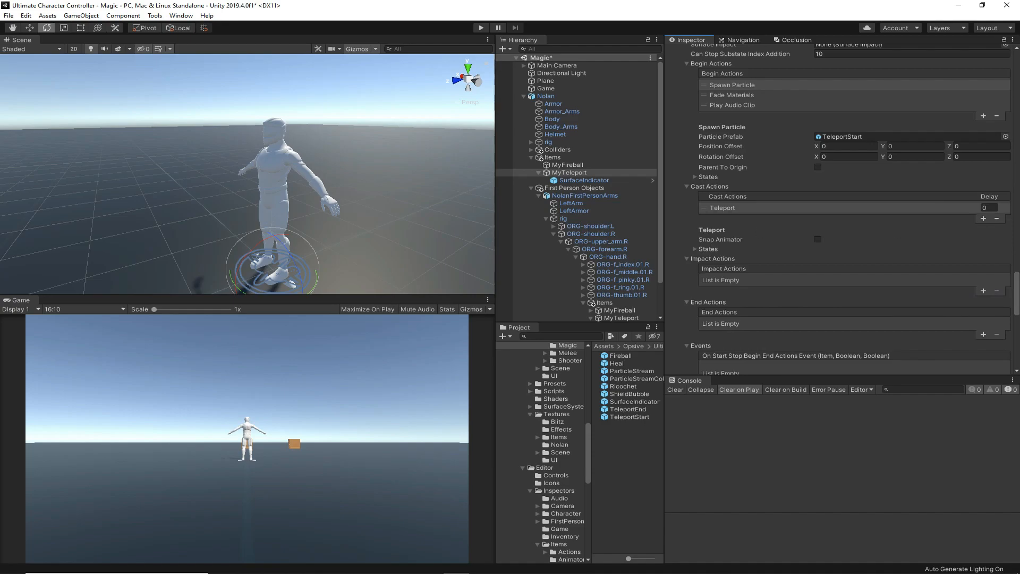
Add a Spawn Particle action to MyTeleport's Cast Actions and assign a teleport effect as its Particle Prefab.
left_click(984, 218)
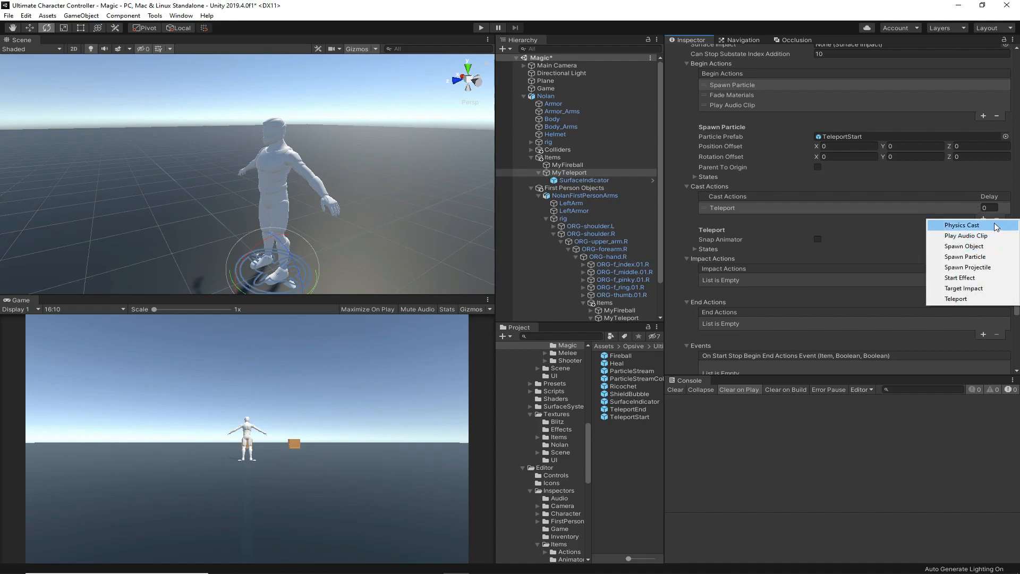
left_click(993, 257)
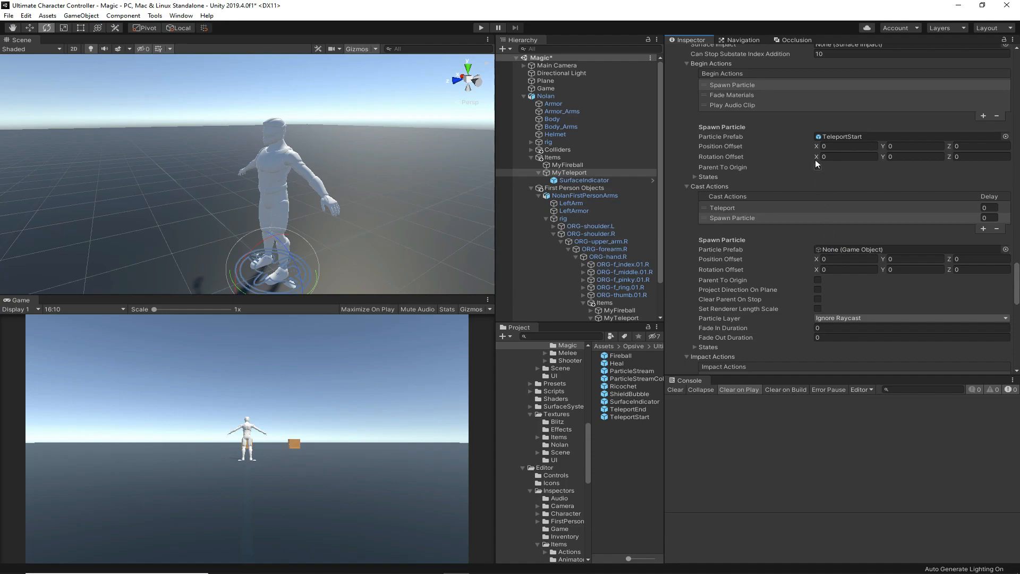
left_click(851, 134)
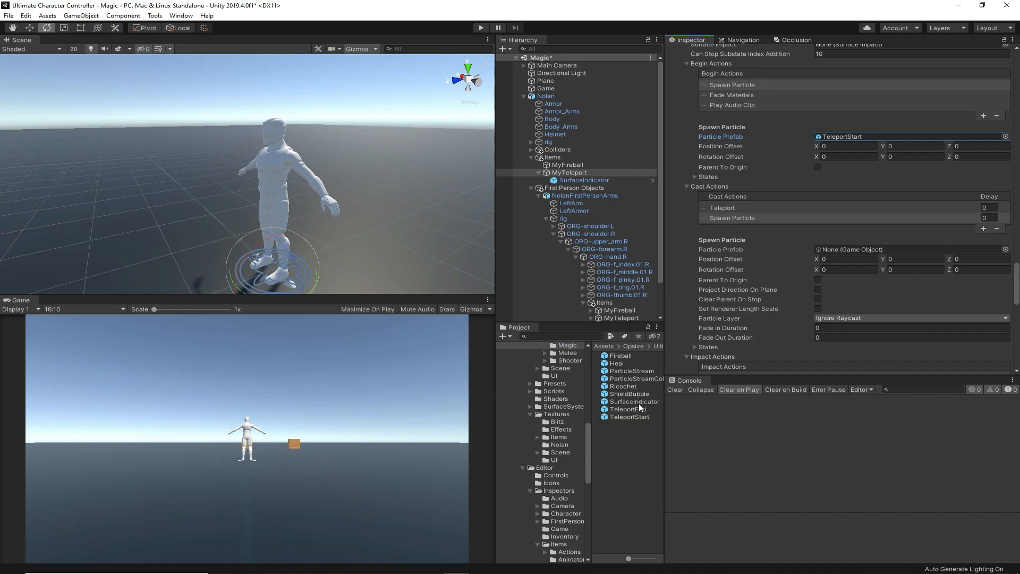
left_click_drag(629, 416, 866, 250)
Place the TeleportEnd prefab in the scene to preview its particle effect, and delete the placed object.
scroll(604, 301, "down", 2)
left_click_drag(626, 406, 548, 314)
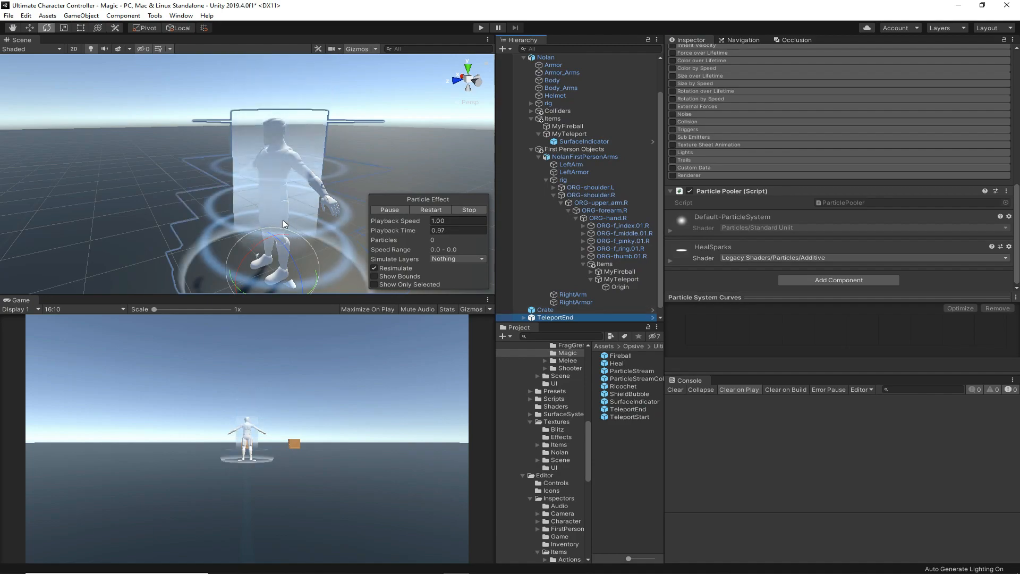
right_click(575, 317)
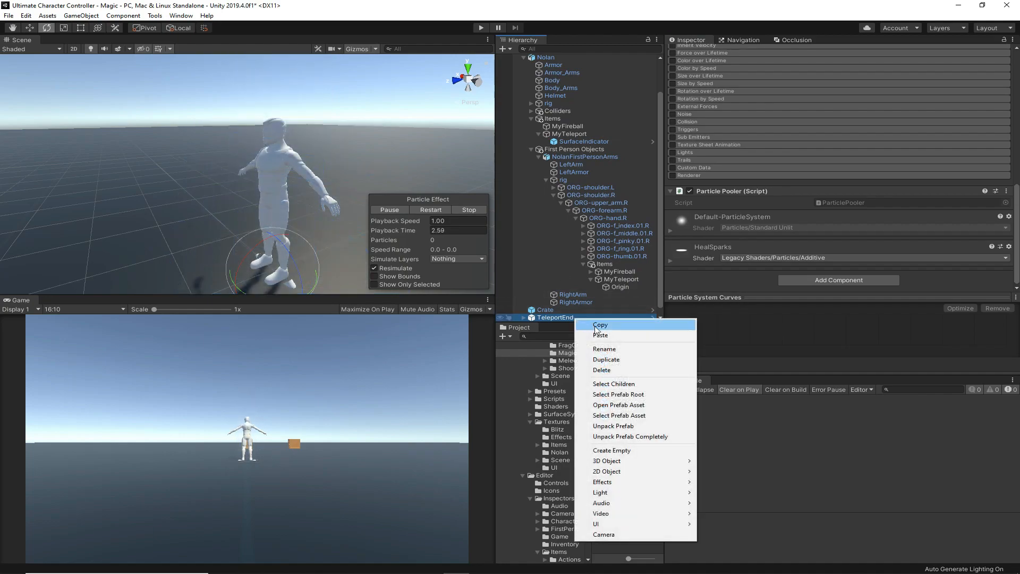
left_click(592, 370)
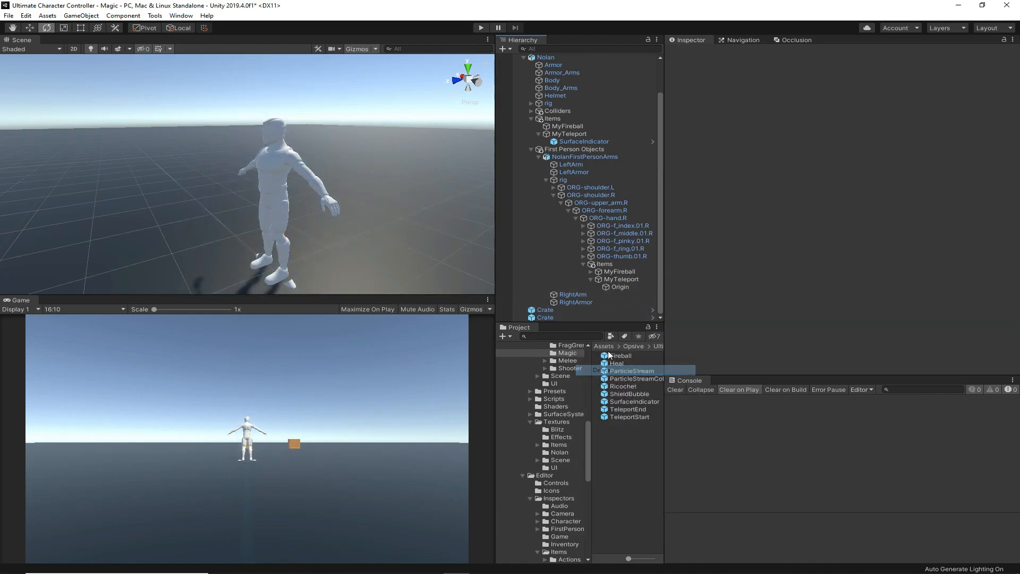
Set the Y Position Offset to 0.035 for both MyTeleport Spawn Particle actions, TeleportStart in Begin Actions and TeleportEnd in Cast Actions.
scroll(574, 151, "up", 3)
left_click(579, 156)
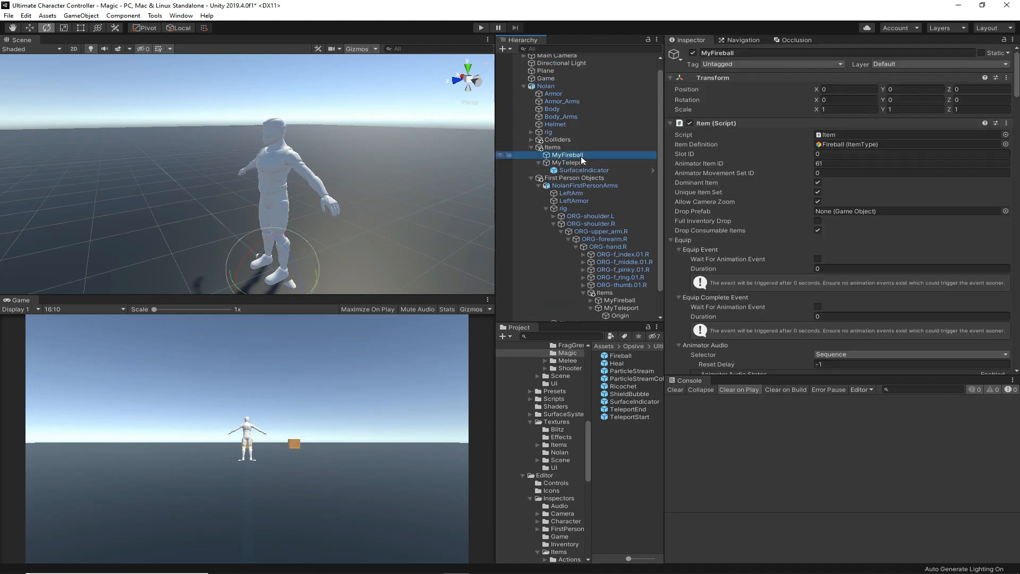
scroll(824, 279, "down", 10)
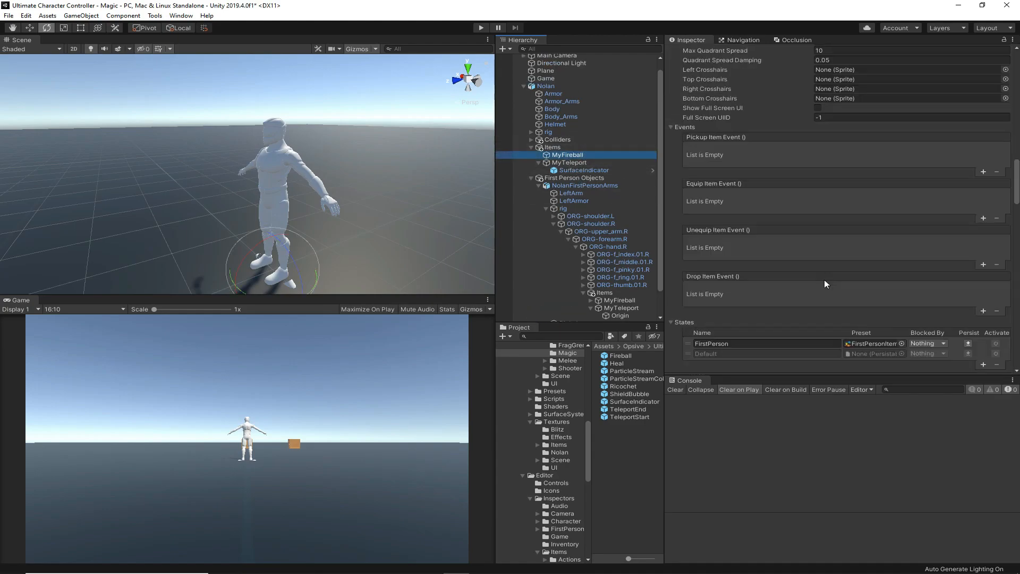
left_click(588, 162)
scroll(856, 291, "down", 10)
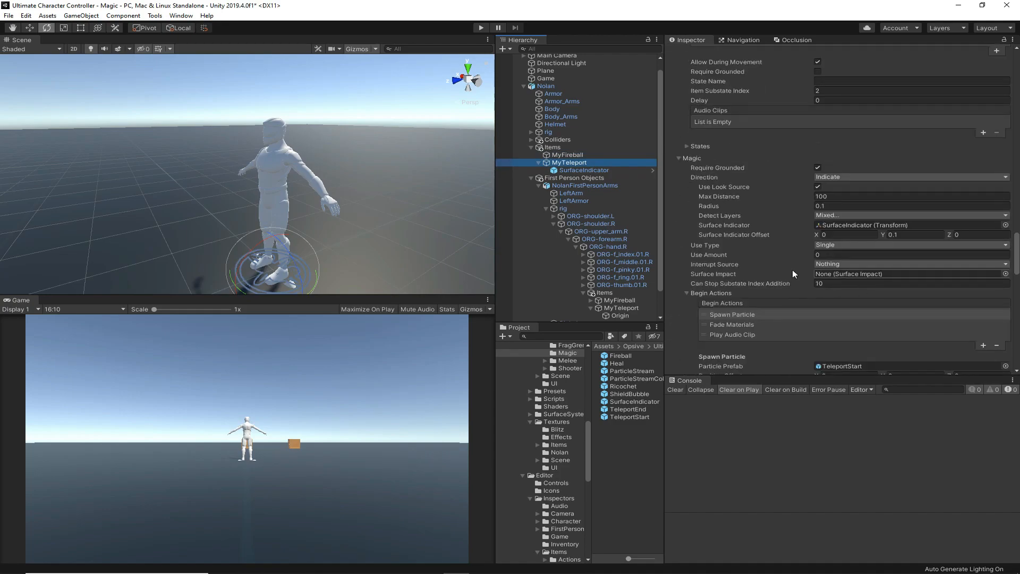
scroll(790, 272, "down", 3)
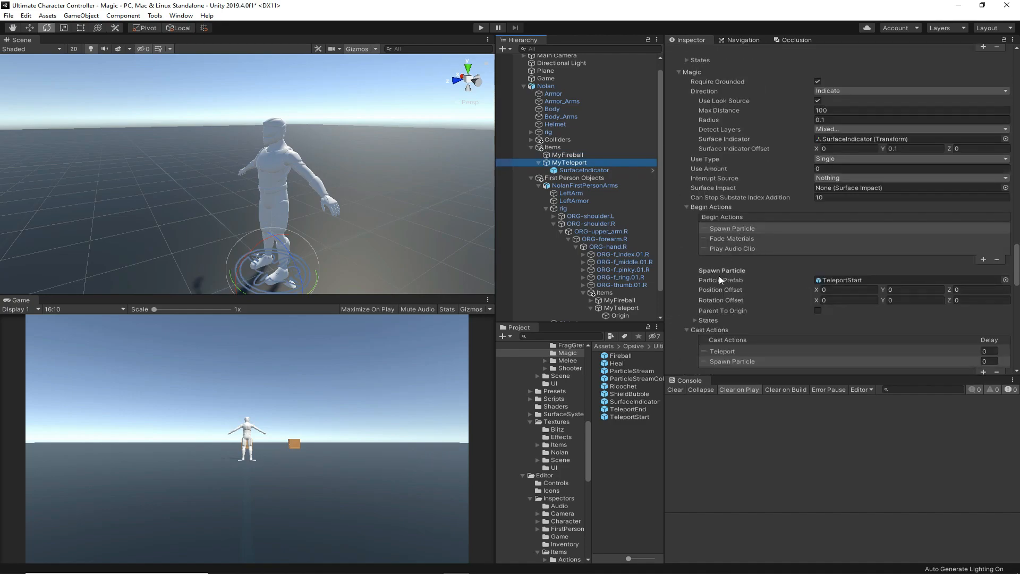
scroll(738, 239, "down", 3)
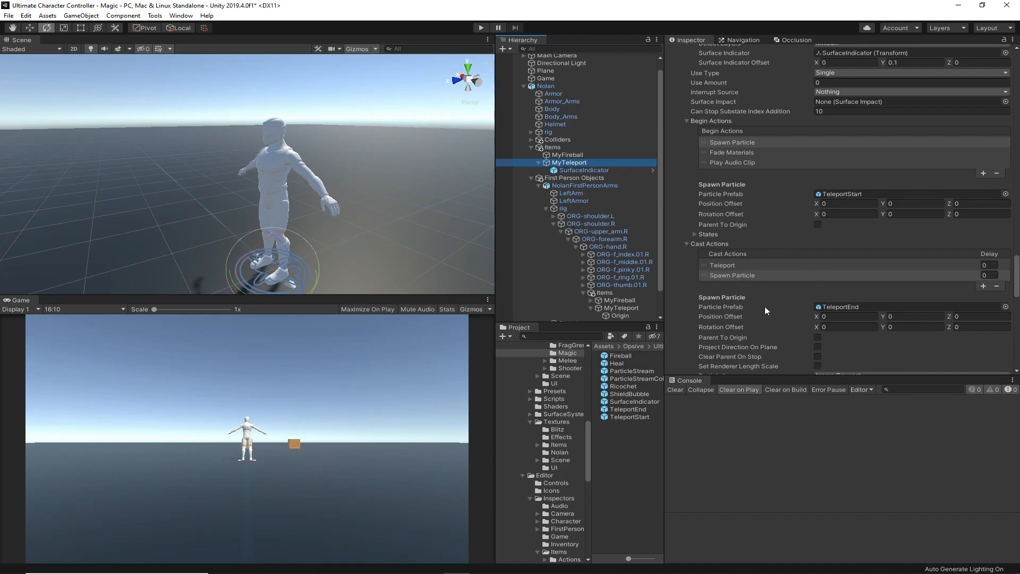
scroll(758, 308, "down", 3)
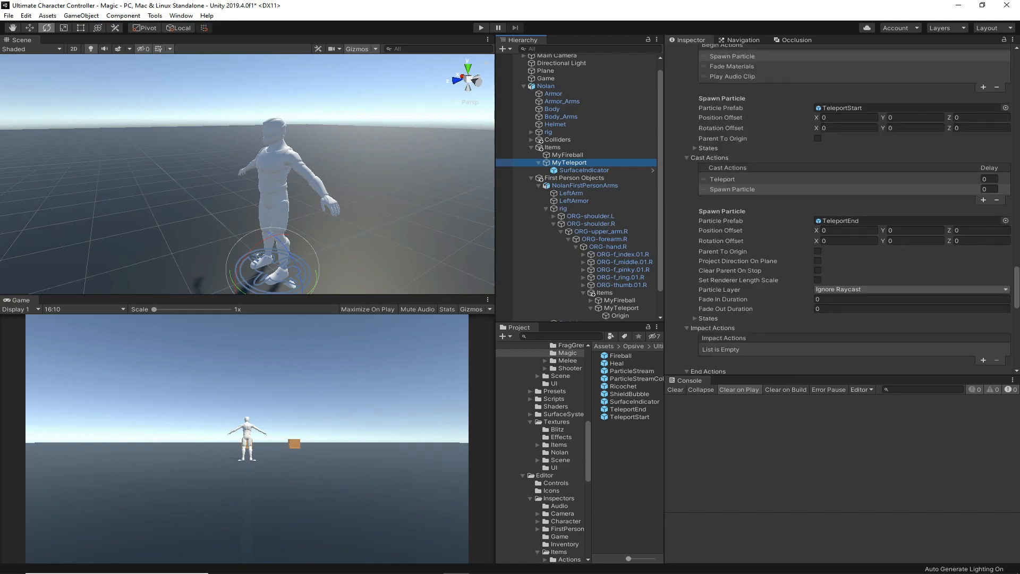
left_click(912, 117)
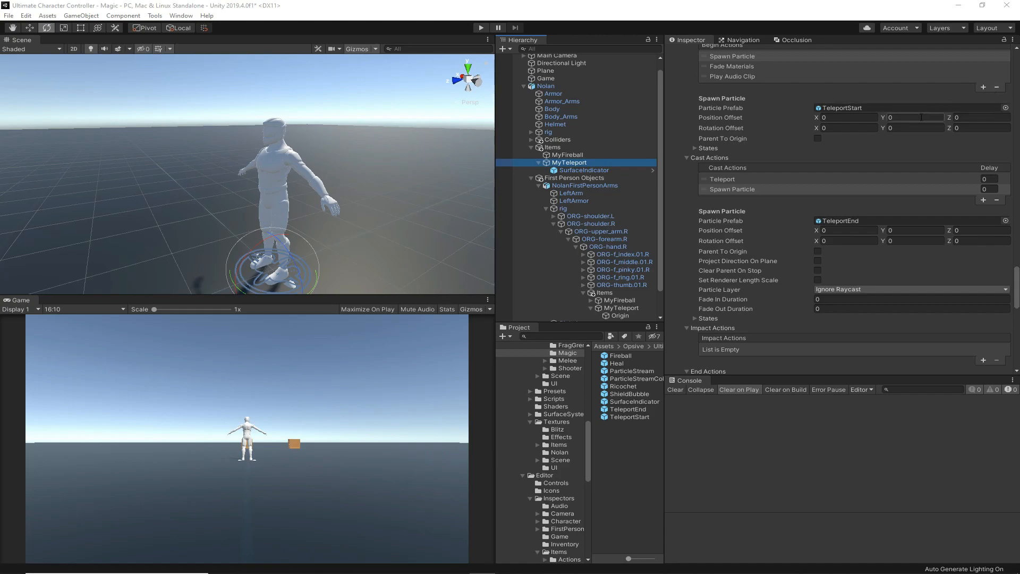
type("0.035")
left_click(901, 229)
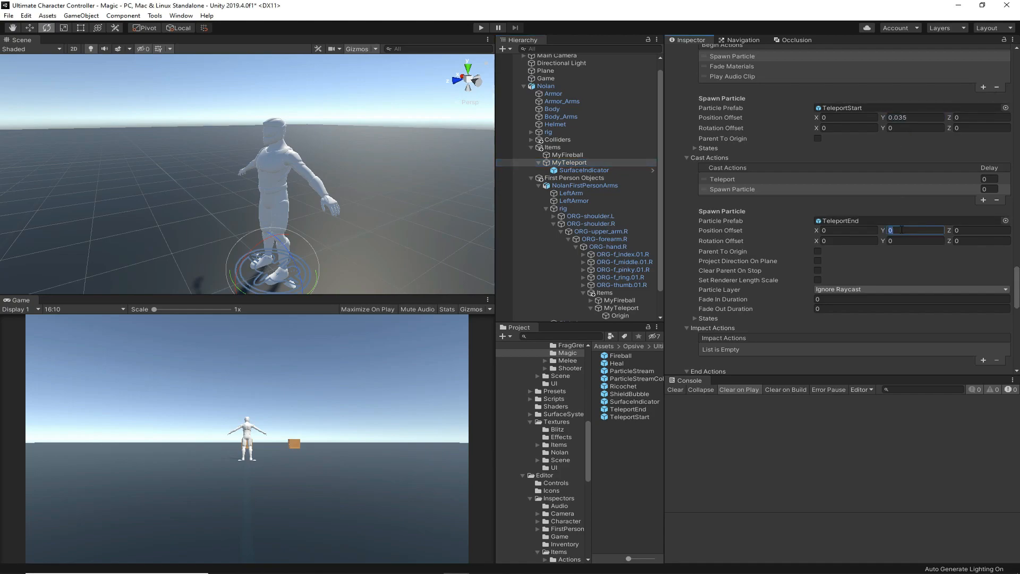
type("0.035")
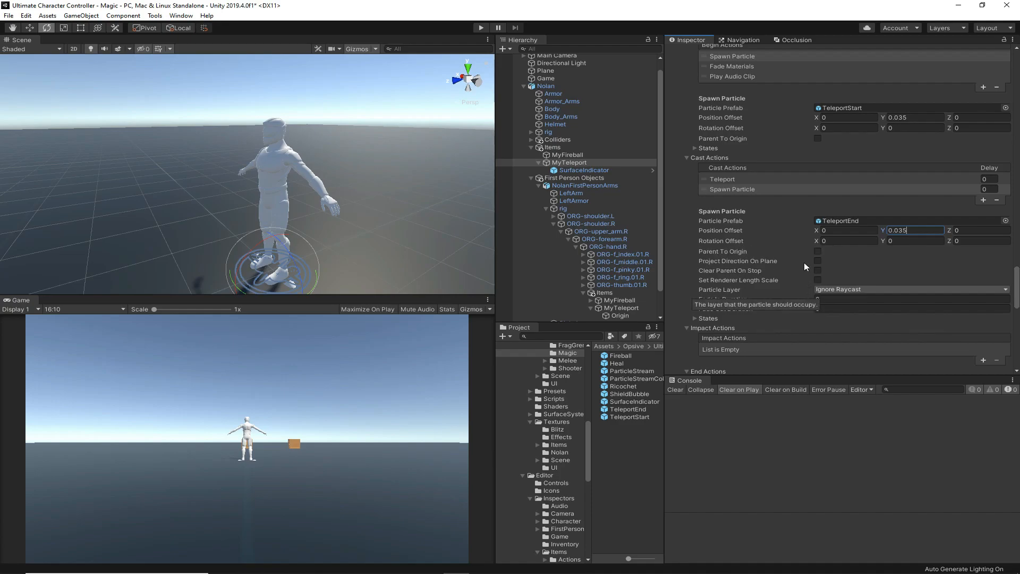
Enable Project Direction On Plane for the TeleportEnd Spawn Particle action, with Fade In Duration 0.1 and Fade Out Duration 0.15.
left_click(817, 261)
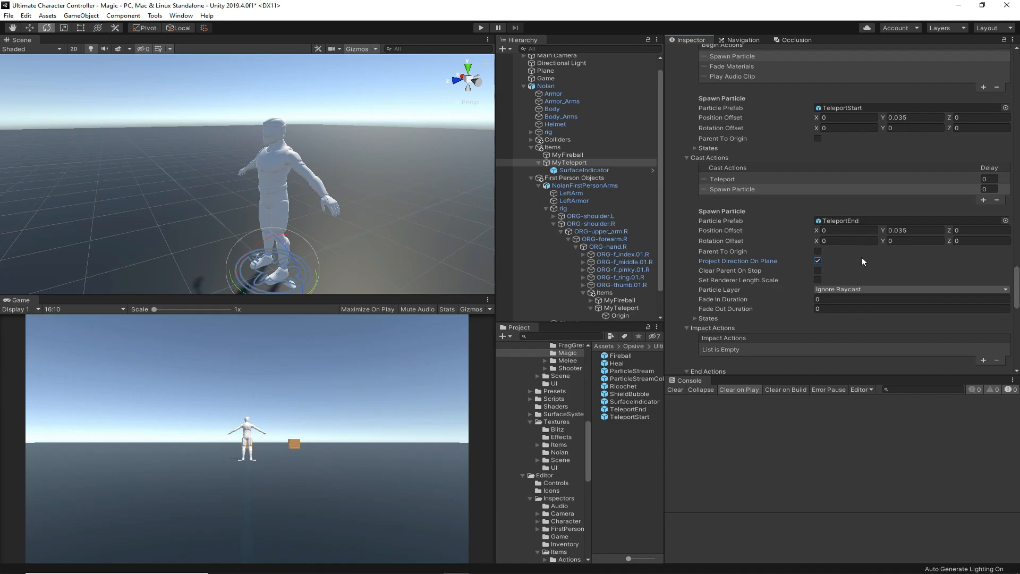
left_click(838, 298)
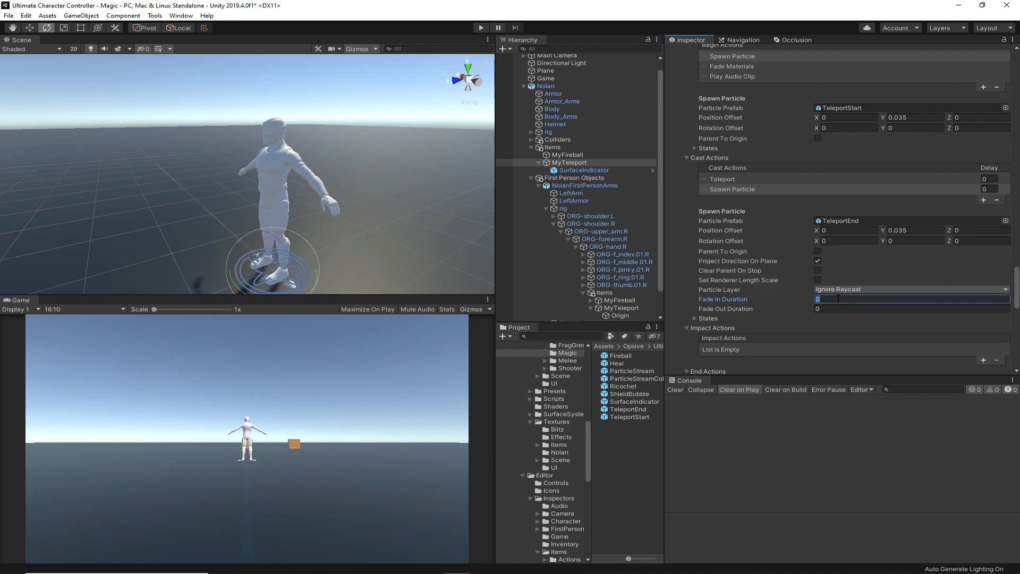
type("0.1")
key("Tab")
type("0.15")
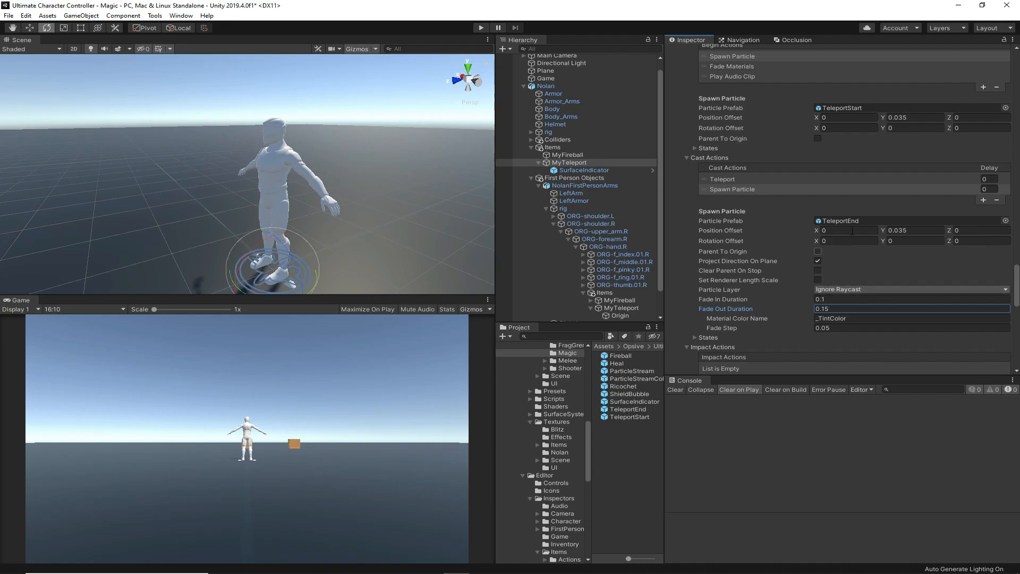
Add a Play Audio Clip action to MyTeleport's Cast Actions with one audio clip, TeleportEnd.
left_click(983, 200)
left_click(956, 217)
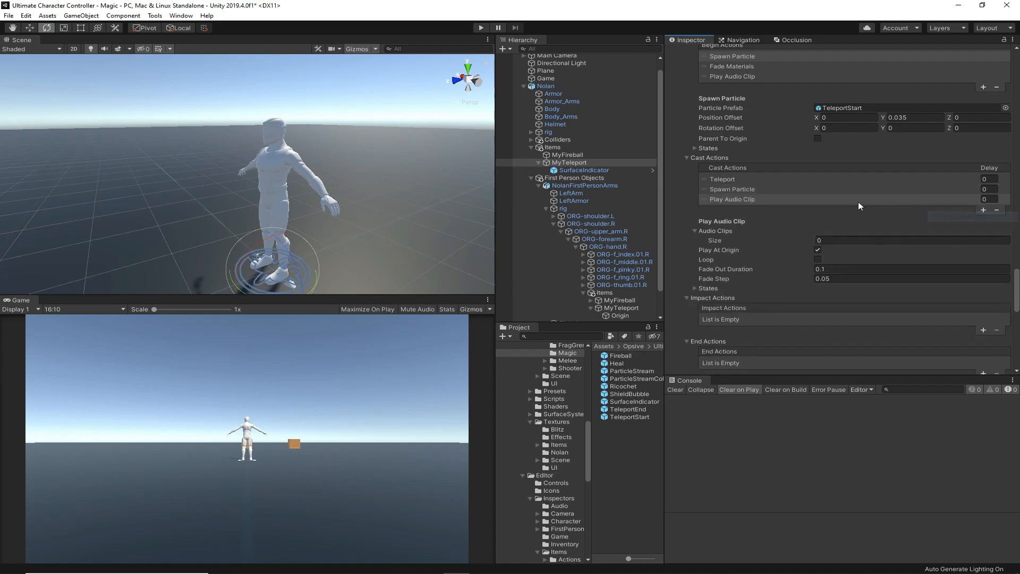
left_click(845, 240)
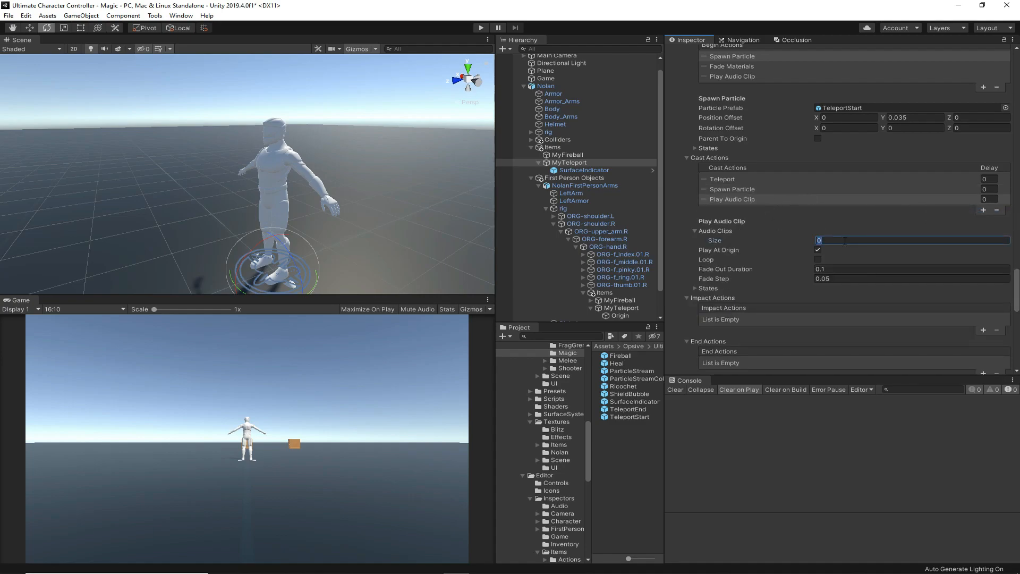
type("1")
key("Return")
key("alt+Tab")
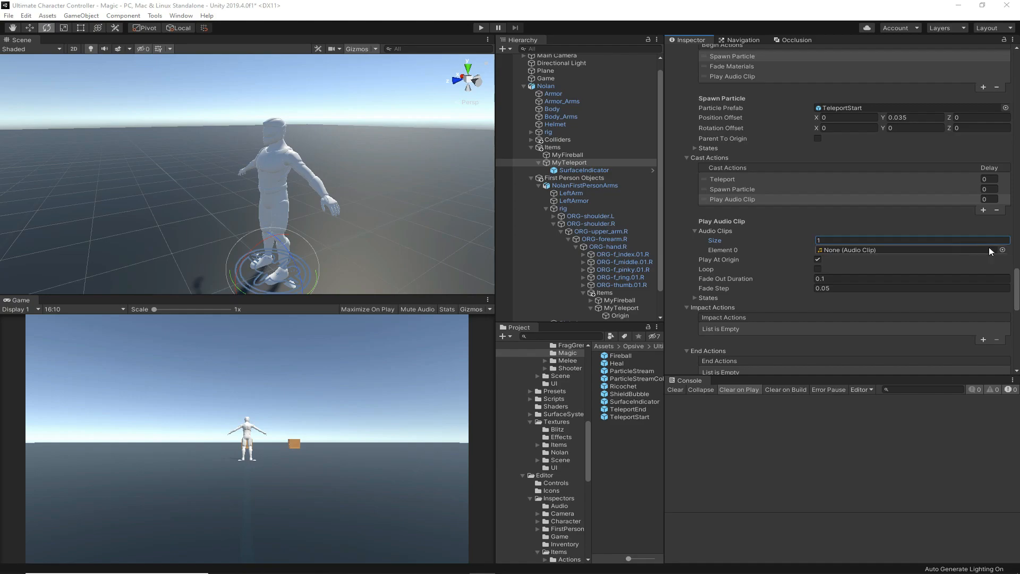
left_click(1002, 250)
type("tele")
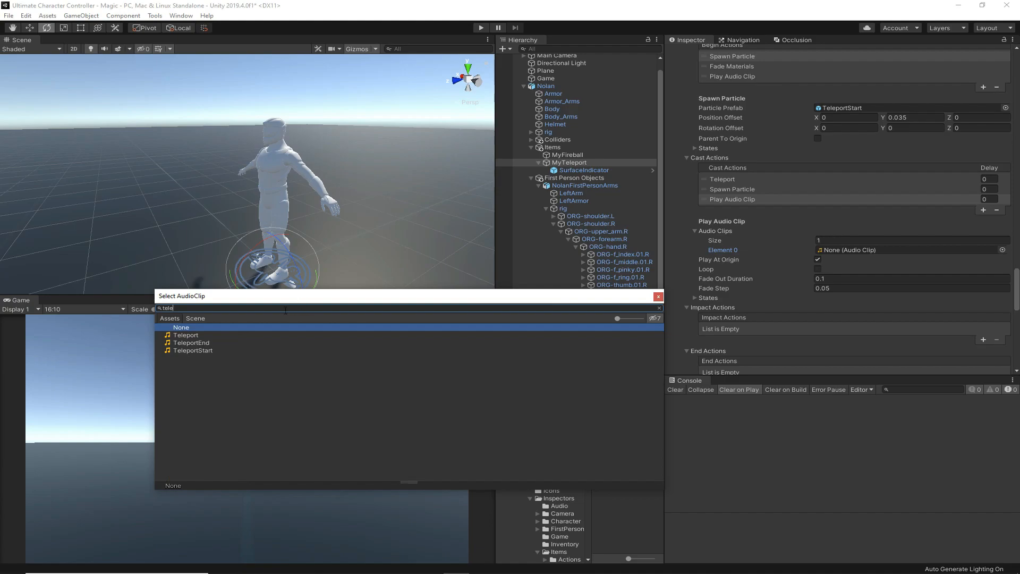
double_click(204, 342)
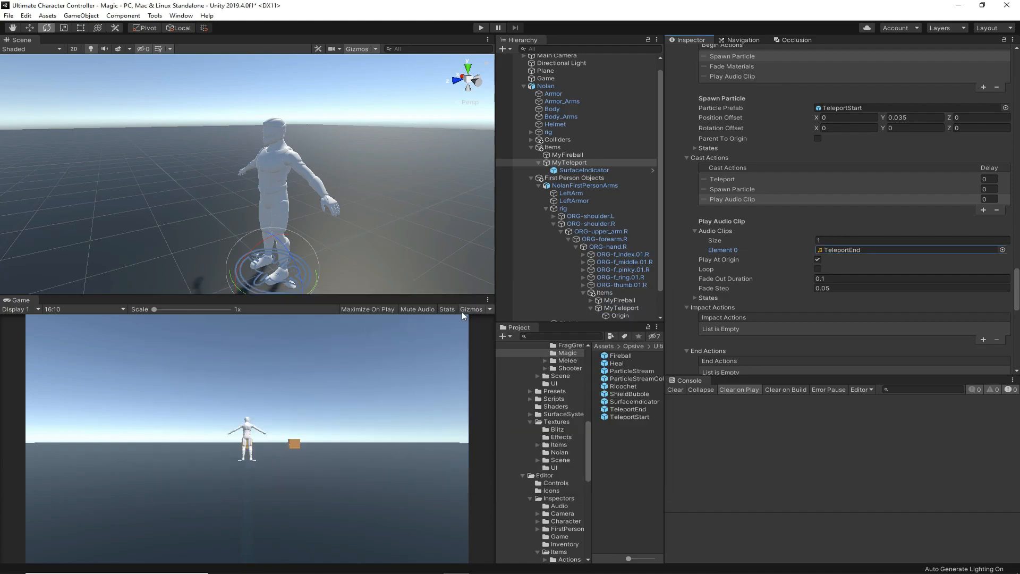
Play-test the MyTeleport cast in third-person view and stop the game.
left_click(481, 28)
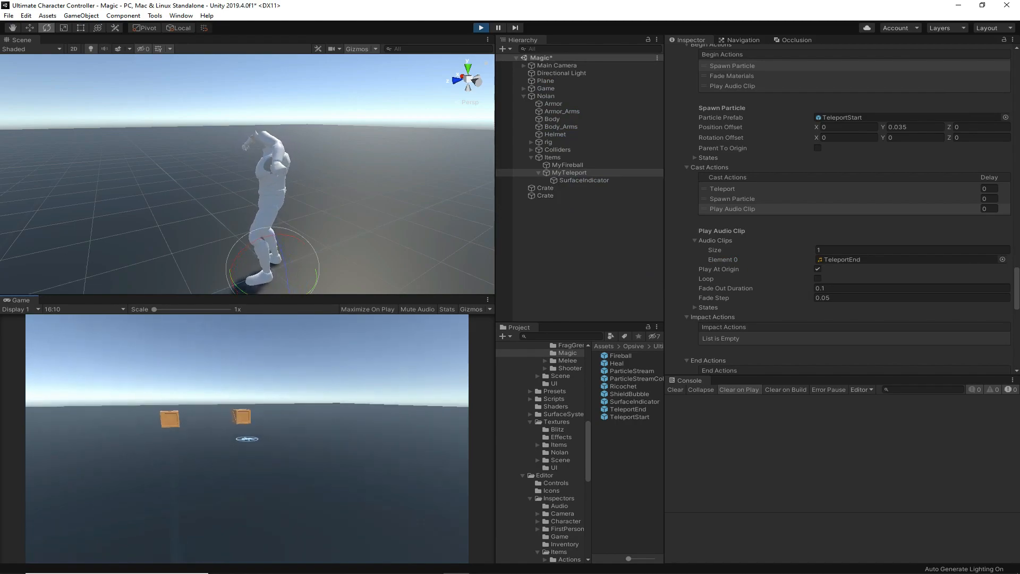
key("v")
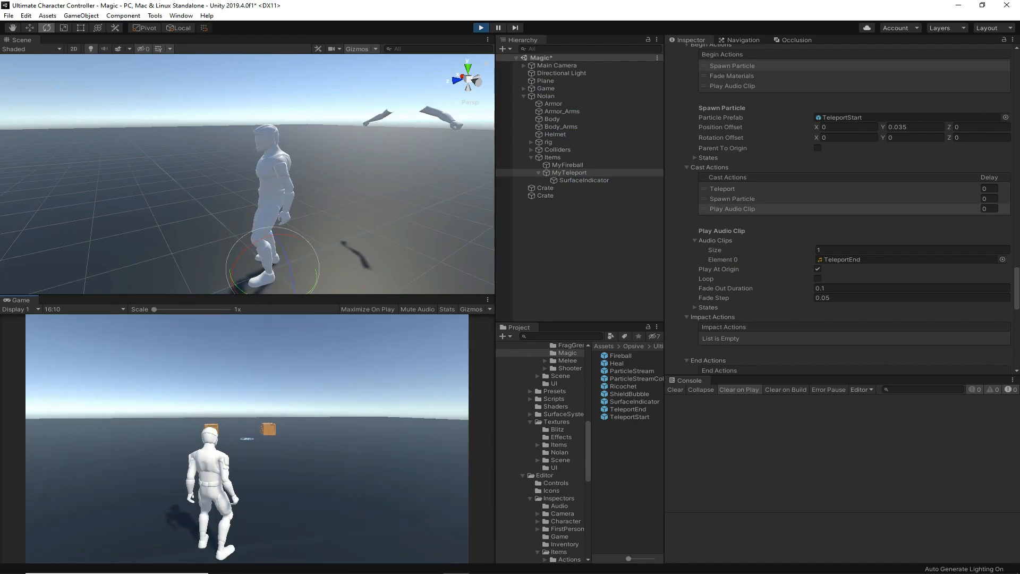
left_click(247, 439)
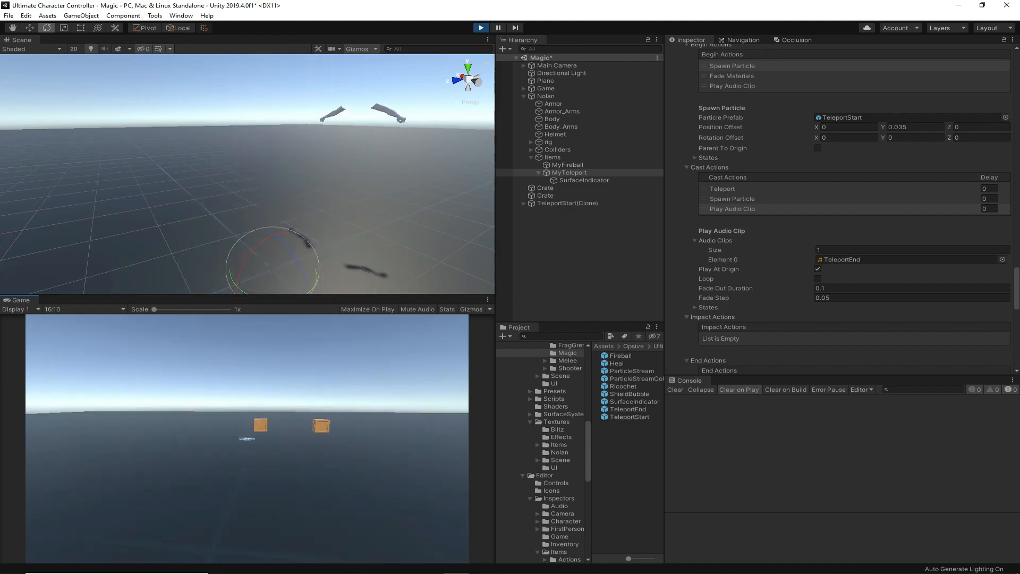
left_click(481, 28)
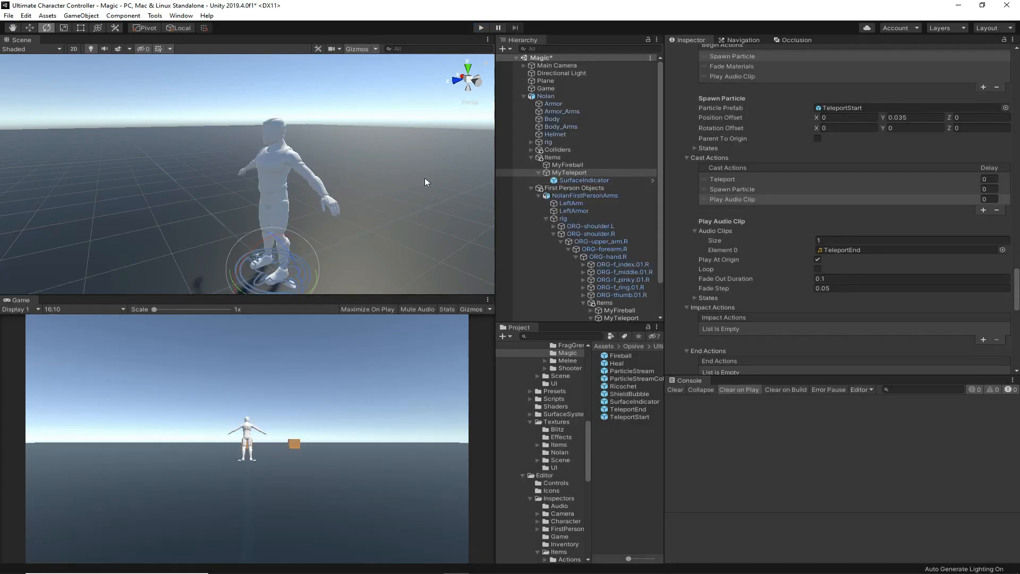
Turn off Wait For Animation Event for MyTeleport's Use Event, setting its Duration to 2 and the Use Complete Event Duration to 1.
scroll(857, 259, "up", 5)
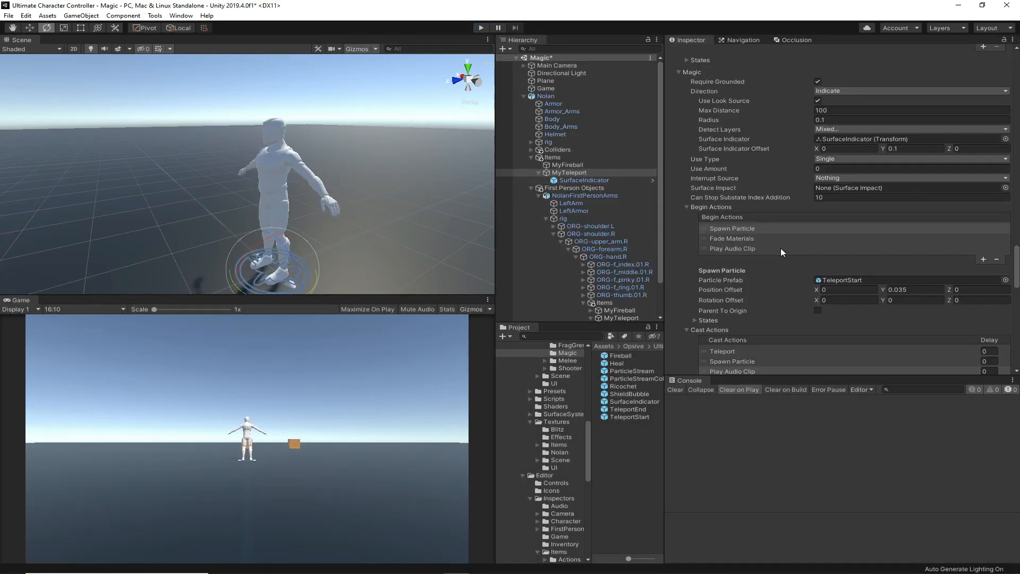
scroll(781, 253, "up", 3)
scroll(781, 242, "up", 5)
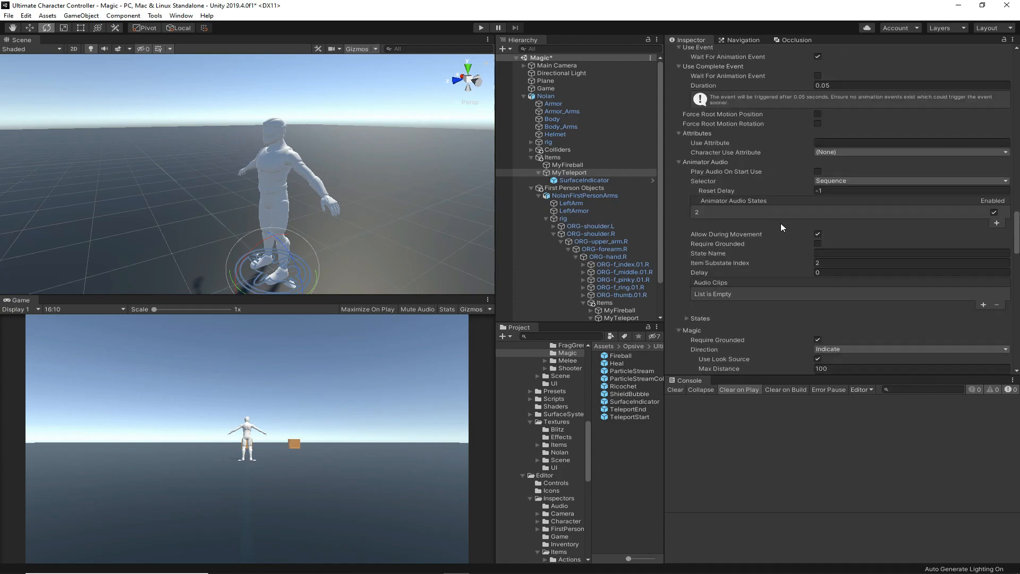
scroll(781, 227, "up", 6)
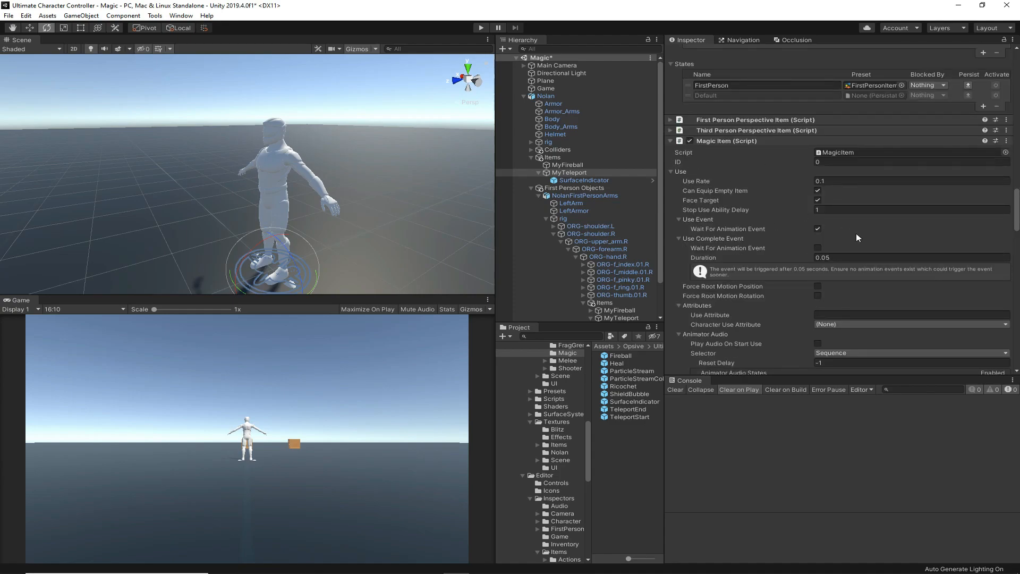
left_click(818, 228)
left_click(825, 237)
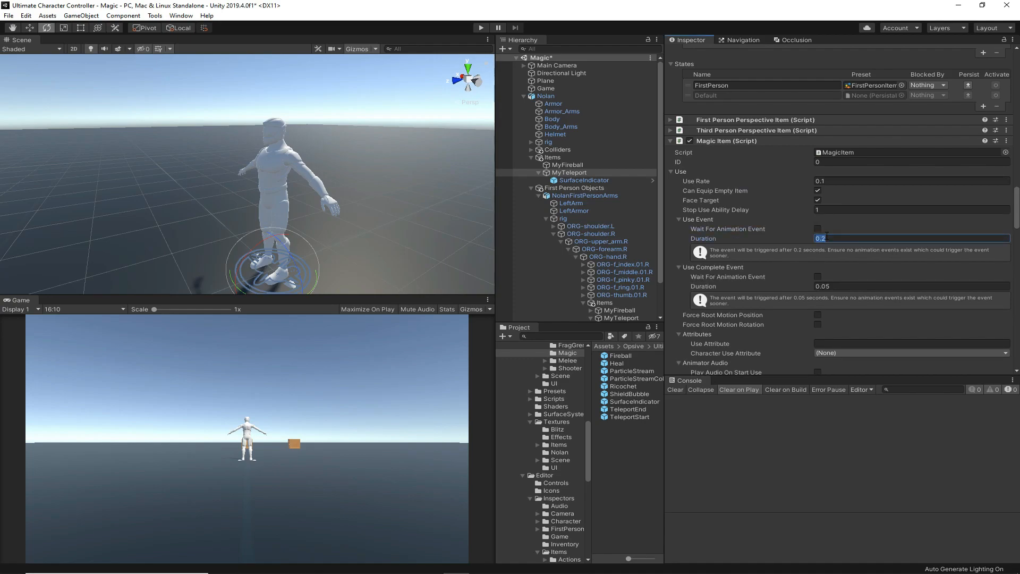
type("1")
key("Return")
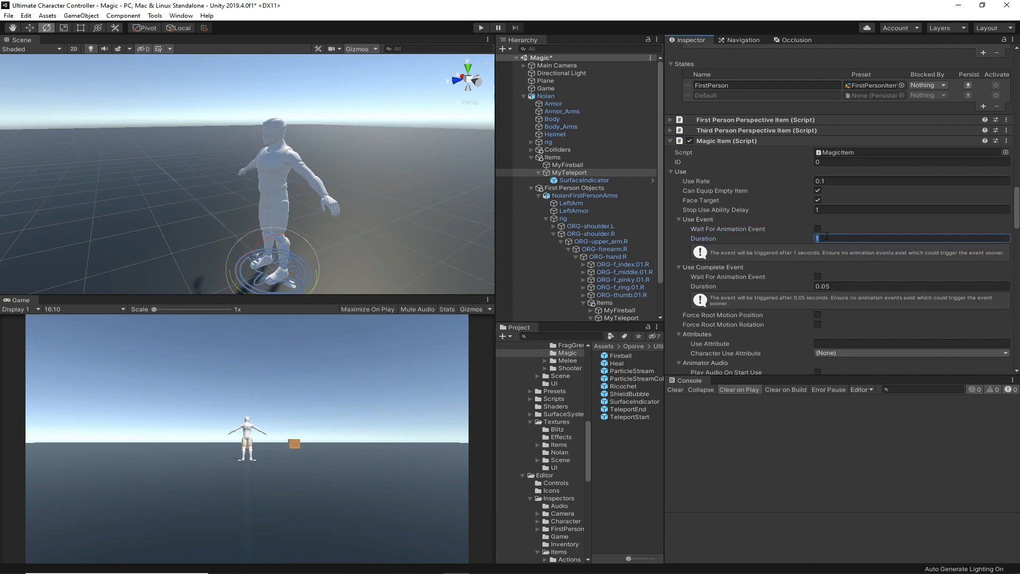
type("2")
left_click(848, 285)
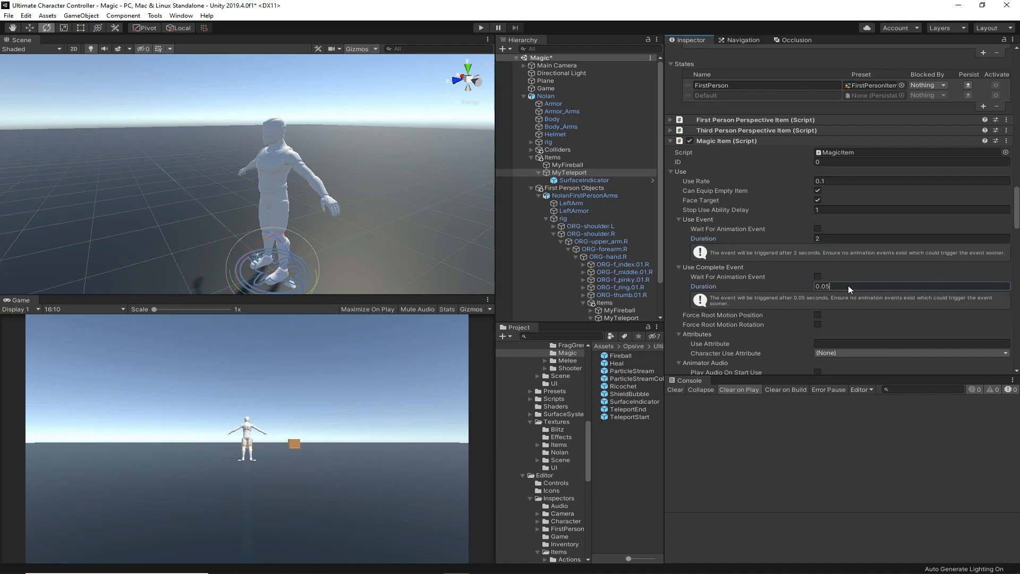
type("1")
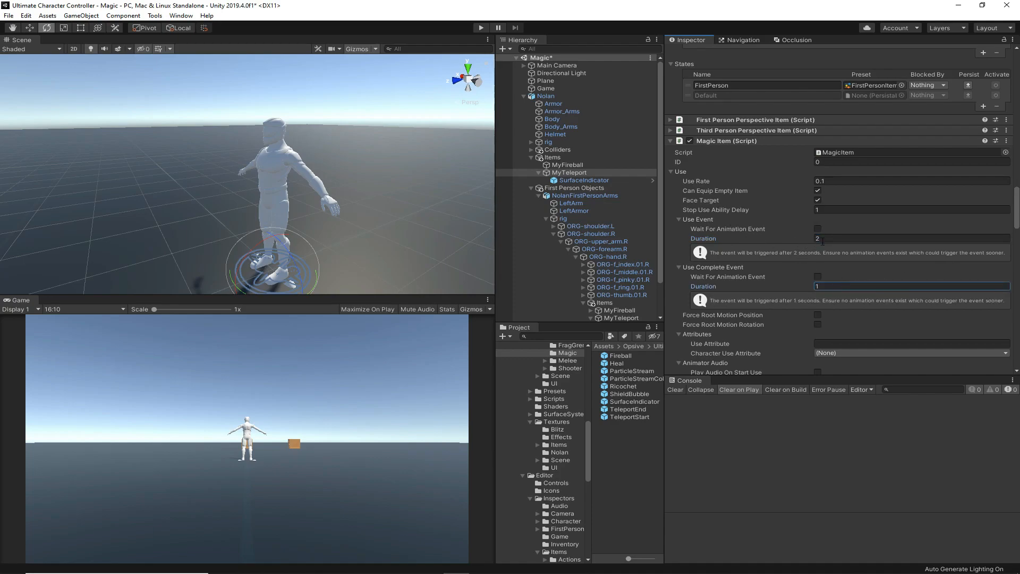
Play-test MyTeleport with the new use event durations, check the teleport timing and character visibility, and stop the game.
left_click(627, 465)
left_click(479, 28)
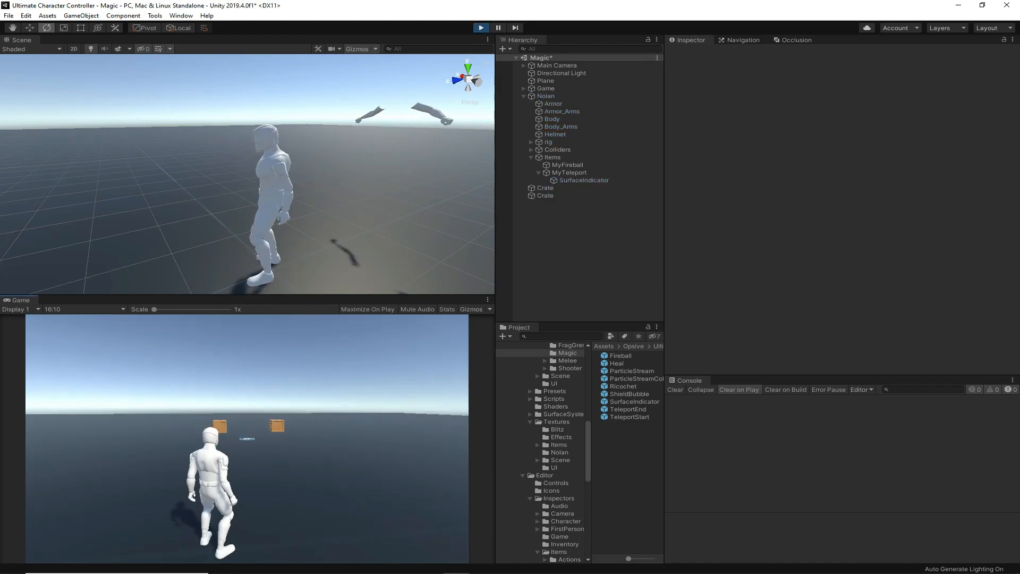
left_click(247, 438)
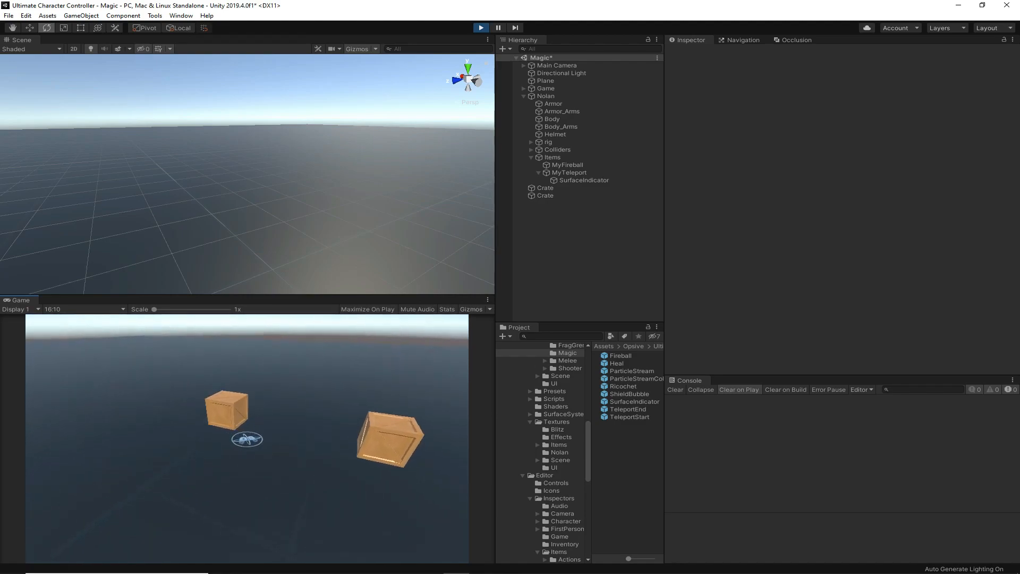
key("Escape")
left_click(480, 28)
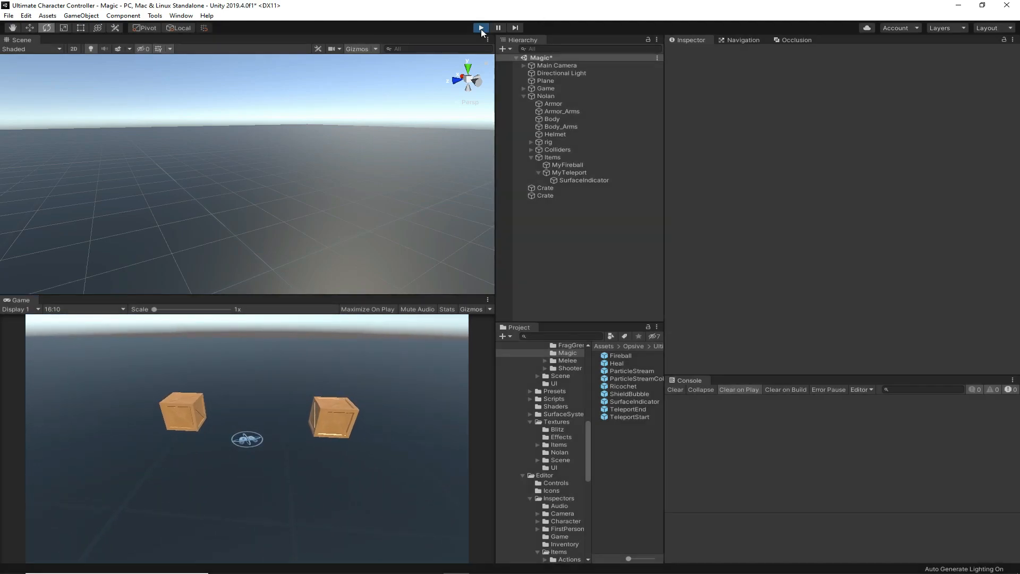
Add a Fade Materials action to MyTeleport's End Actions with Target Alpha 1 and Revert Fade On Stop enabled.
left_click(579, 171)
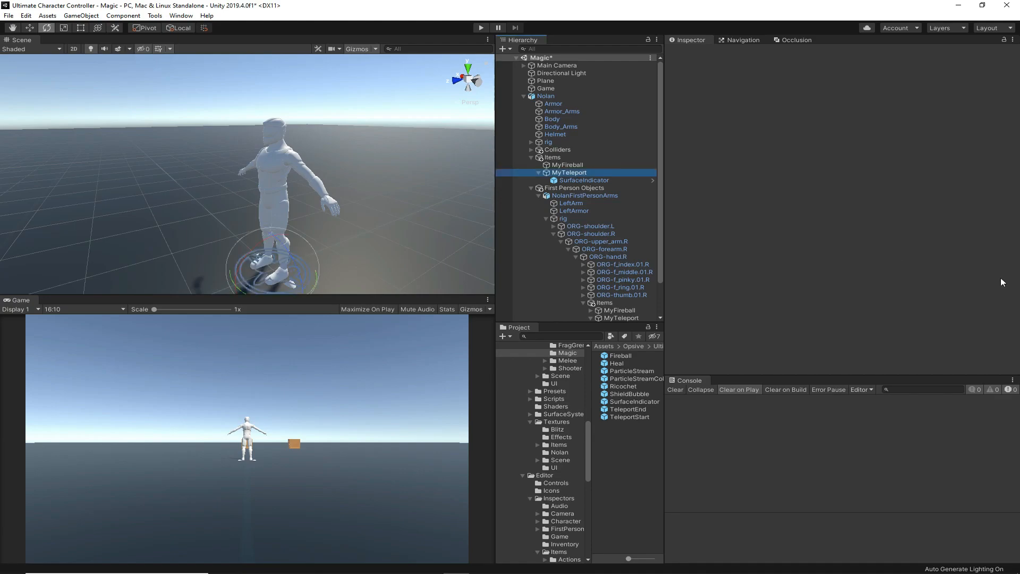
scroll(837, 287, "down", 10)
scroll(837, 284, "down", 15)
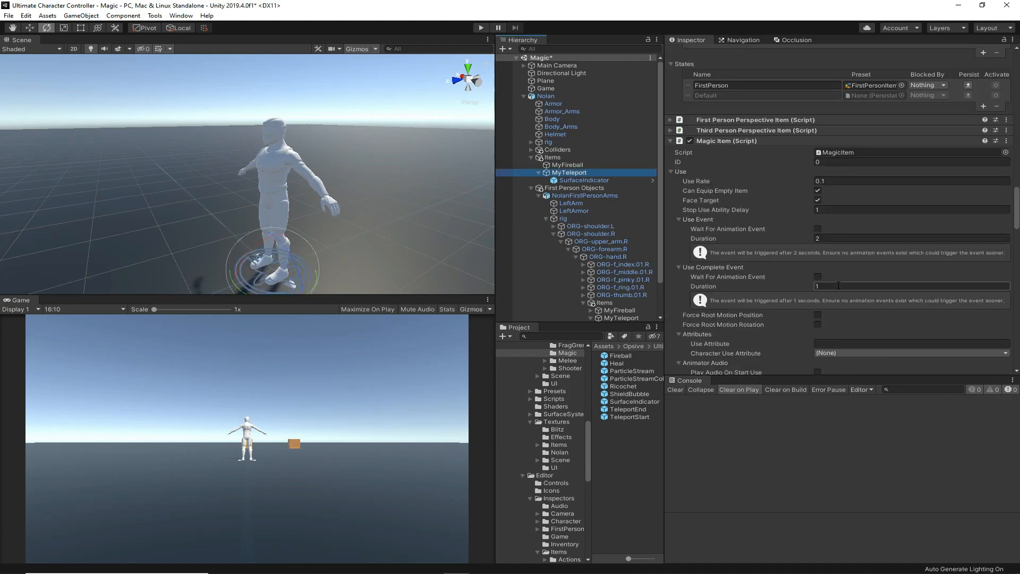
scroll(813, 279, "down", 15)
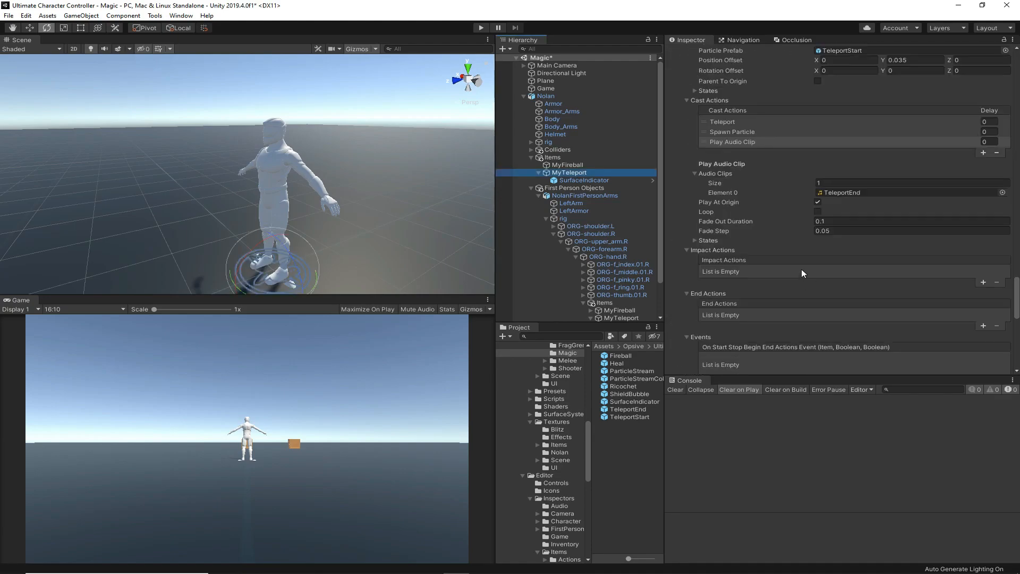
left_click(983, 153)
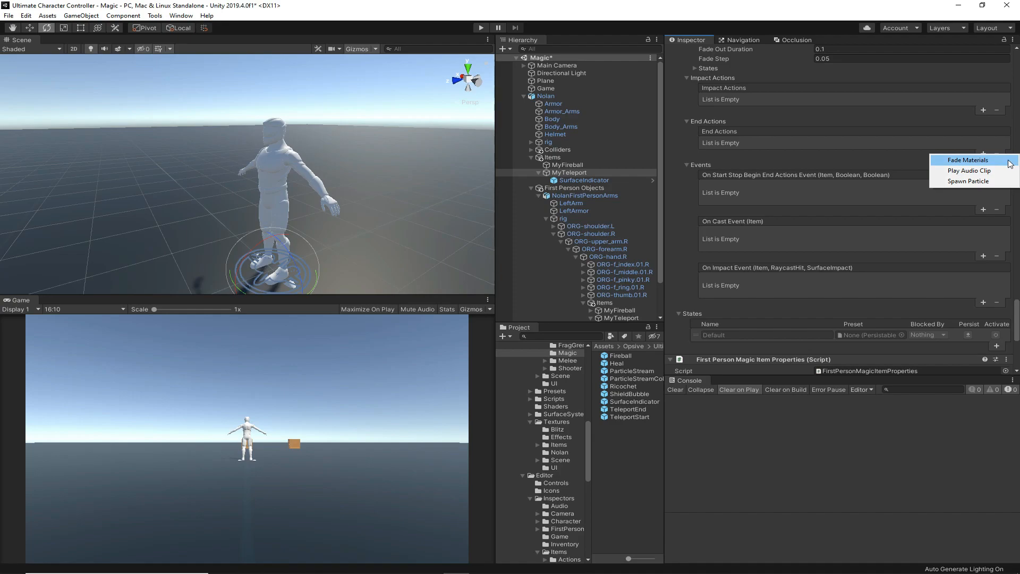
left_click(1007, 160)
left_click(838, 184)
type("1")
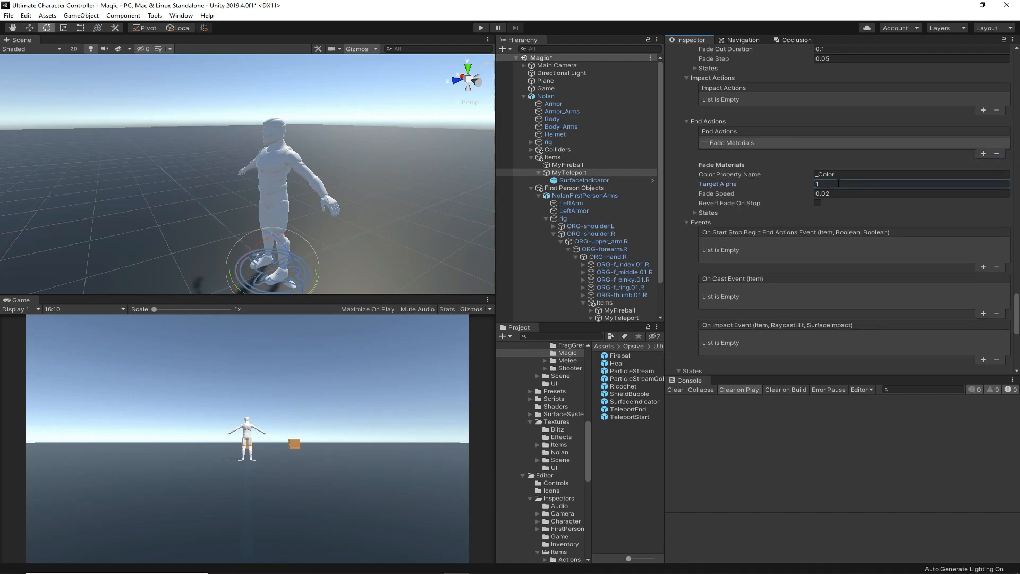
left_click(818, 203)
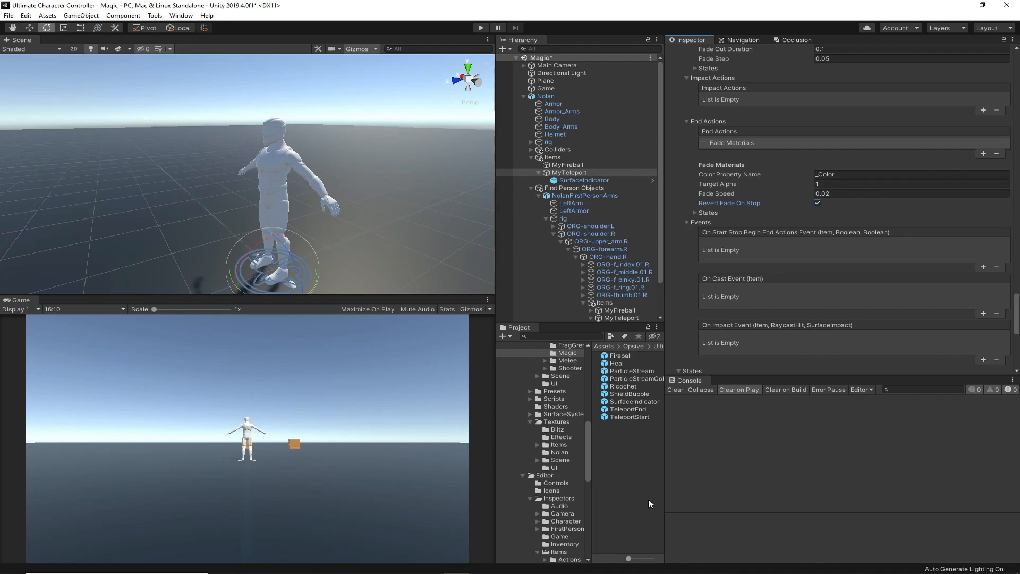
Play-test MyTeleport in third-person view to check that the character fades back in after teleporting, and stop the game.
left_click(481, 28)
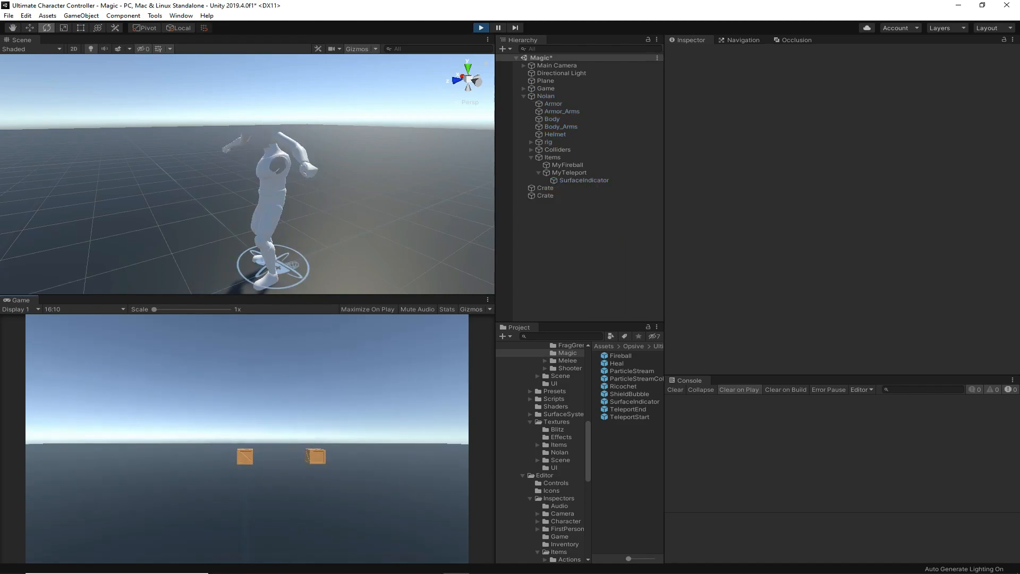
key("v")
left_click(247, 439)
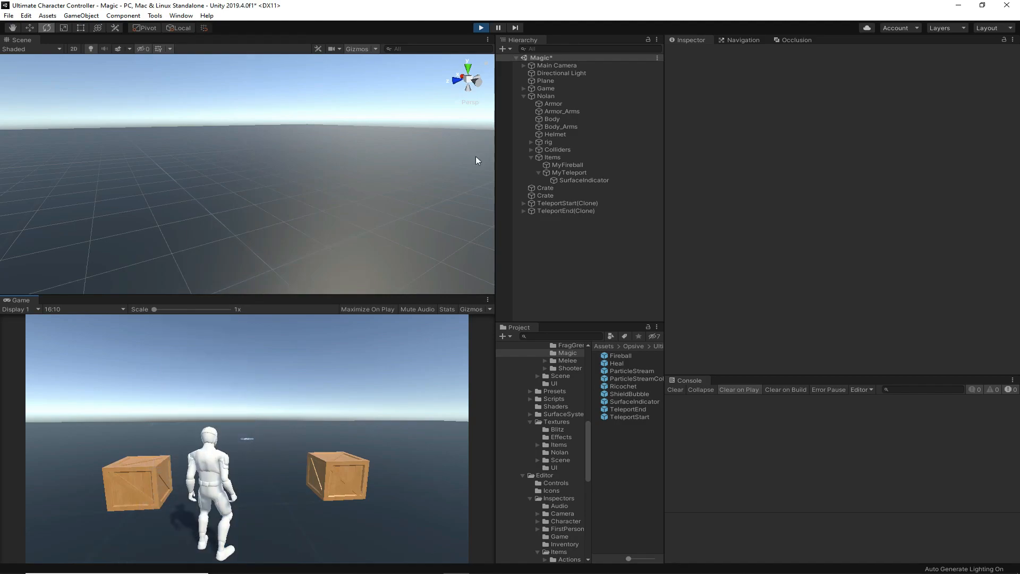
left_click(480, 28)
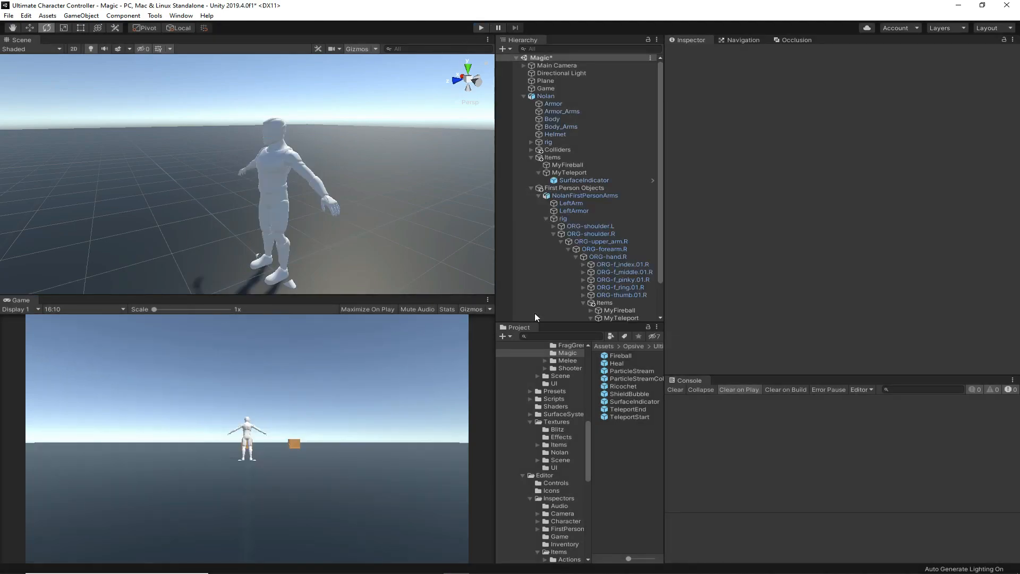